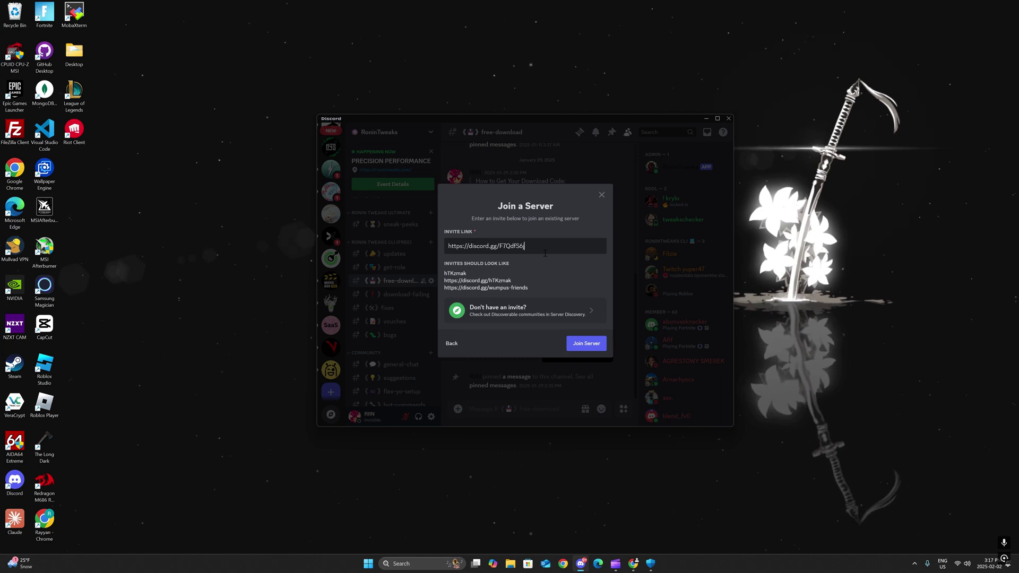
Step: Join the RoninTweaks Discord server using the invite link
{"action": "left_click_drag", "start_coordinate": [524, 246], "coordinate": [439, 252]}
{"action": "left_click", "coordinate": [586, 344]}
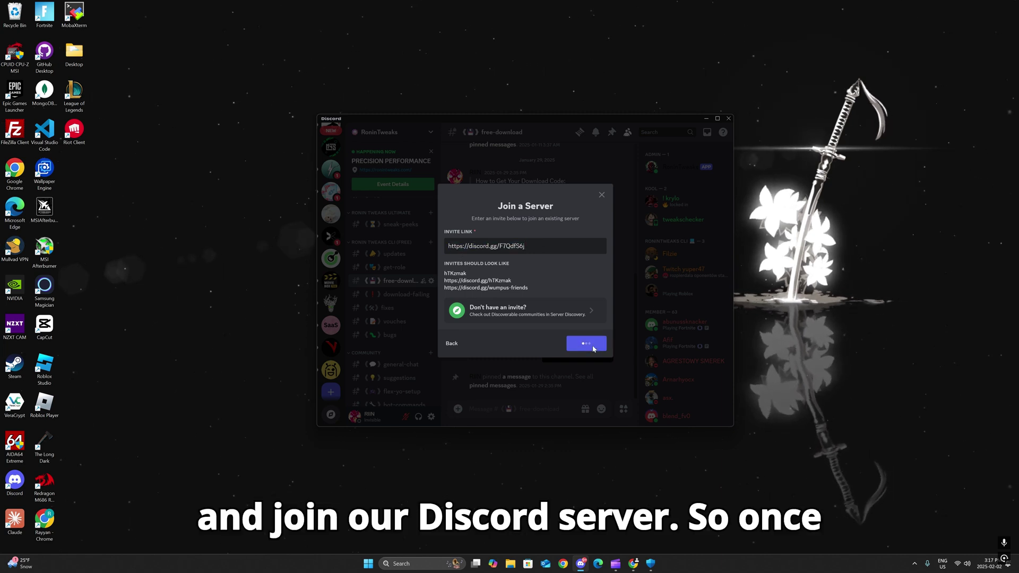
{"action": "scroll", "coordinate": [399, 344], "scroll_direction": "down", "scroll_amount": 5}
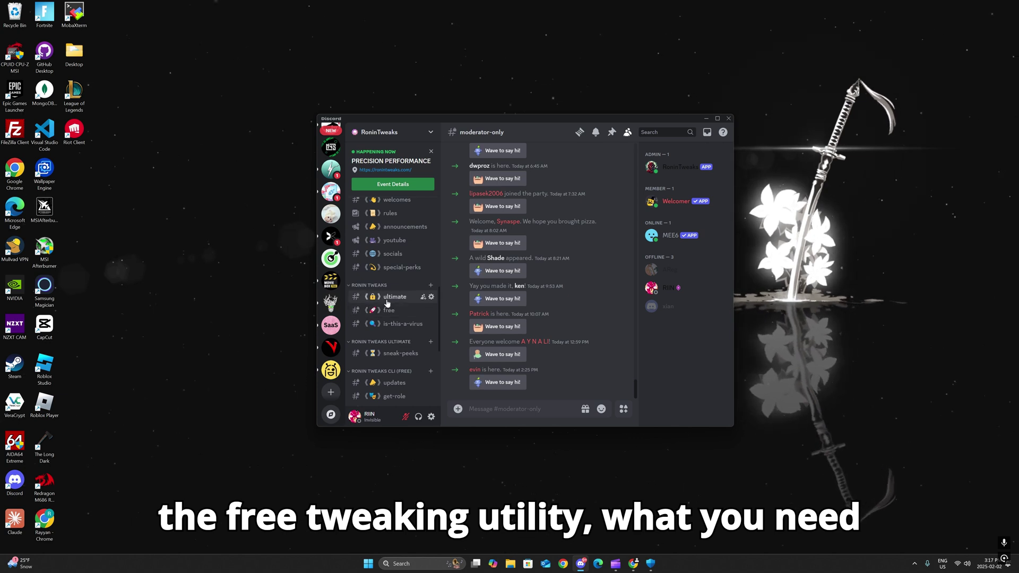
{"action": "scroll", "coordinate": [391, 310], "scroll_direction": "down", "scroll_amount": 2}
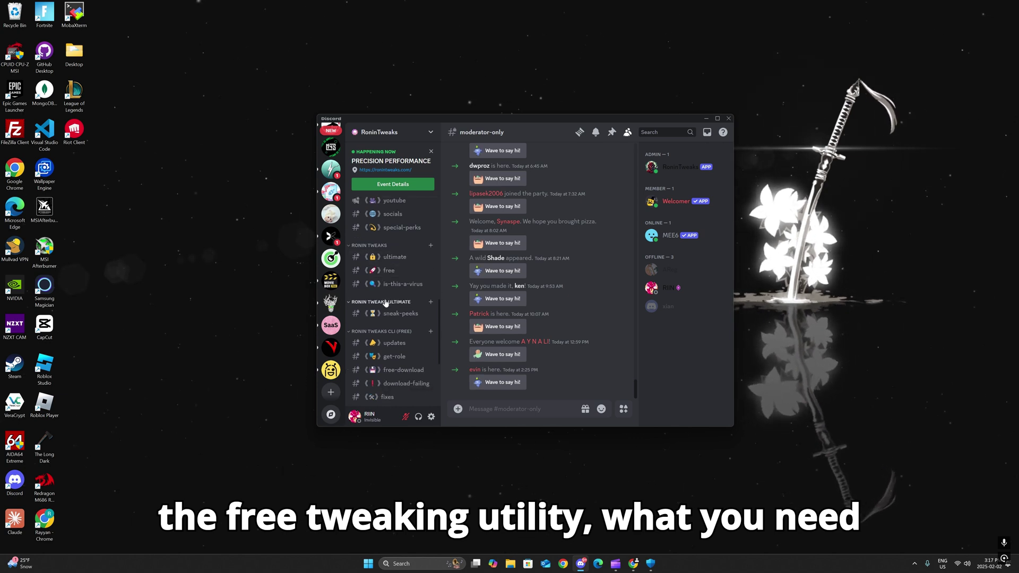
Step: Copy the !free command from the #free-download channel's instructions
{"action": "left_click", "coordinate": [390, 371]}
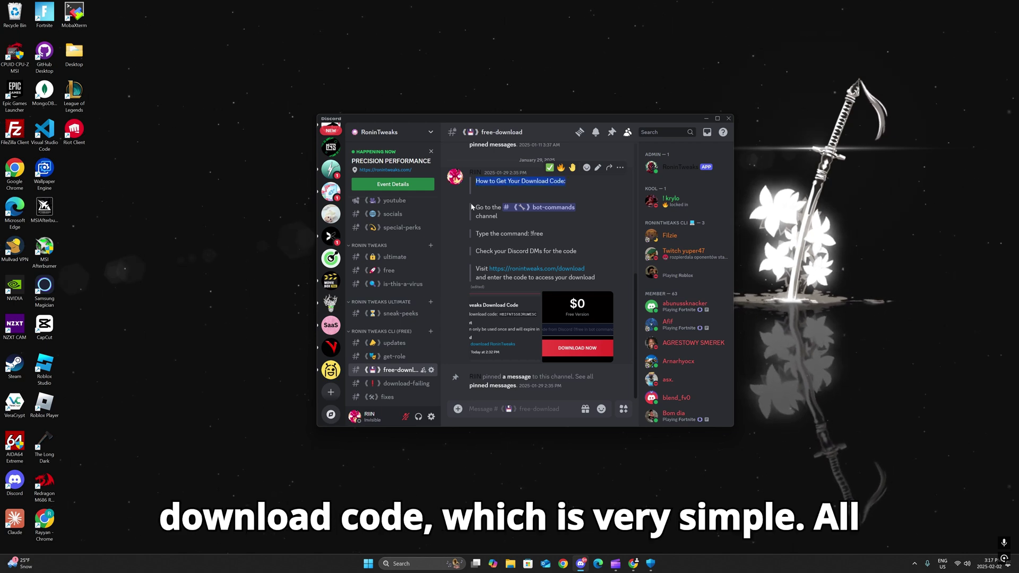
{"action": "left_click_drag", "start_coordinate": [531, 234], "coordinate": [546, 213]}
{"action": "scroll", "coordinate": [399, 353], "scroll_direction": "down", "scroll_amount": 3}
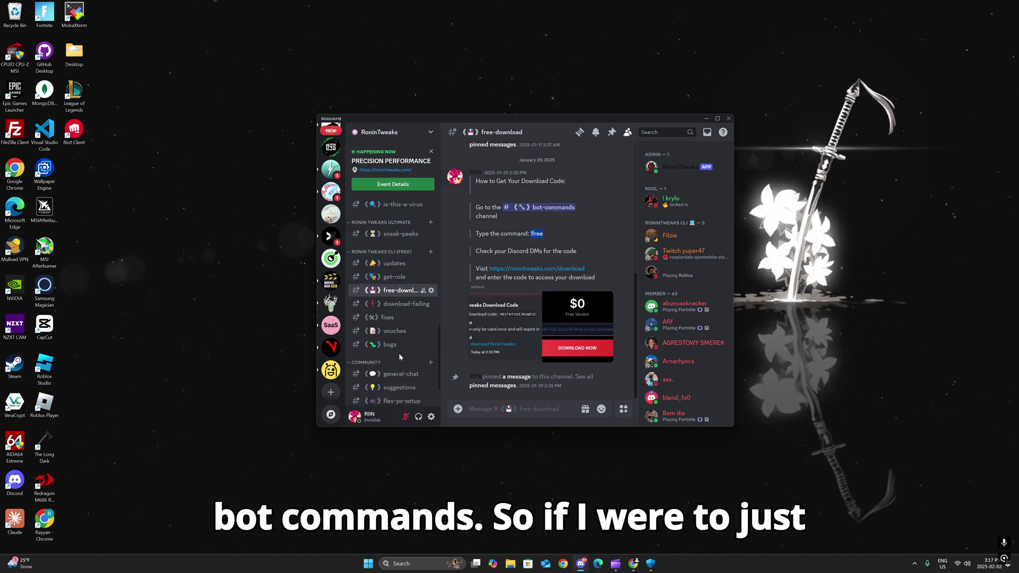
{"action": "right_click", "coordinate": [537, 234]}
{"action": "left_click", "coordinate": [562, 206]}
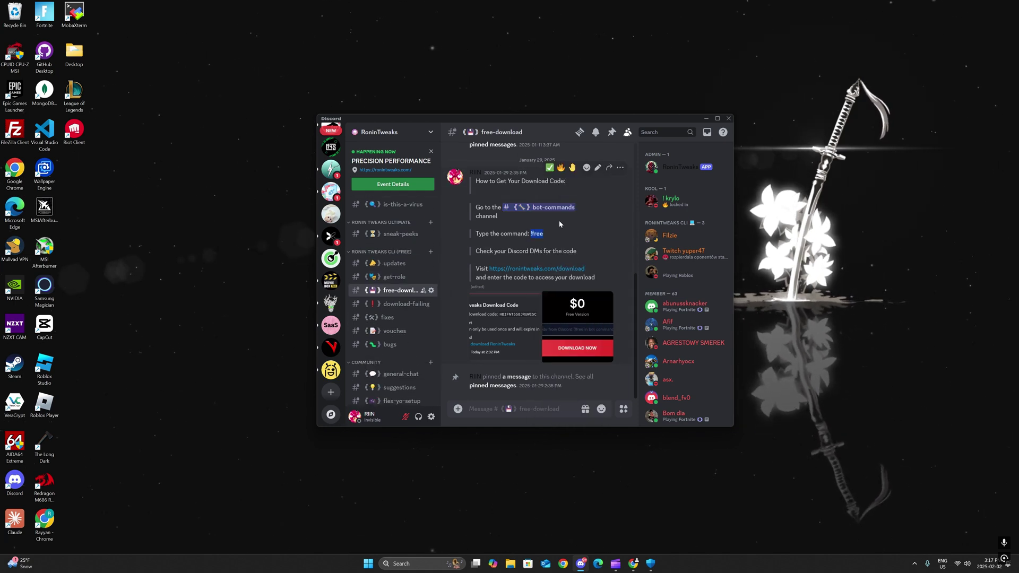
Step: Paste and send !free in the #bot-commands channel
{"action": "left_click", "coordinate": [553, 207]}
{"action": "key", "text": "ctrl+v"}
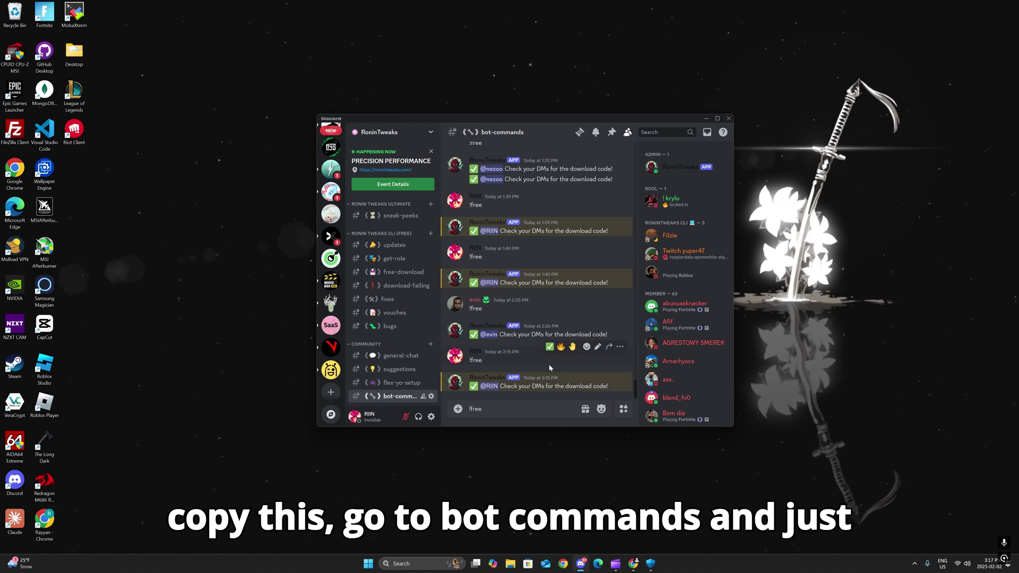
{"action": "key", "text": "Return"}
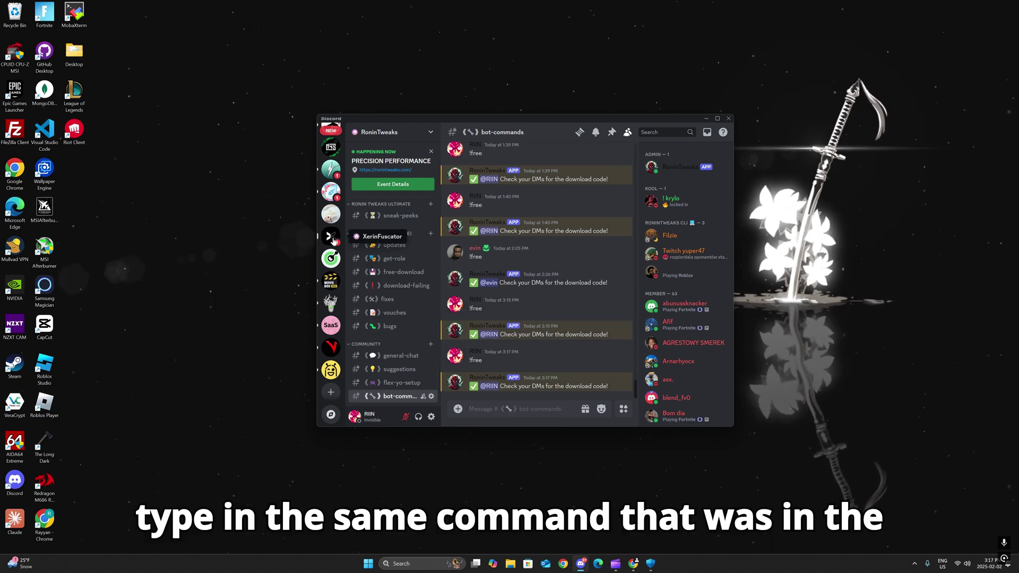
{"action": "scroll", "coordinate": [331, 266], "scroll_direction": "down", "scroll_amount": 5}
{"action": "scroll", "coordinate": [335, 239], "scroll_direction": "up", "scroll_amount": 5}
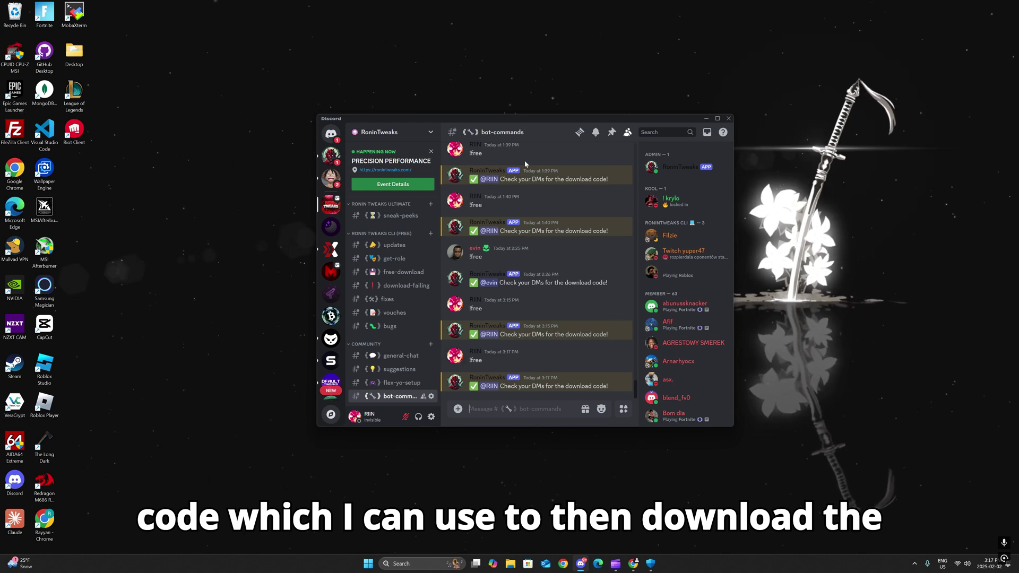
Step: Select the newest download code in the bot's DM, then return to #bot-commands
{"action": "left_click", "coordinate": [332, 156]}
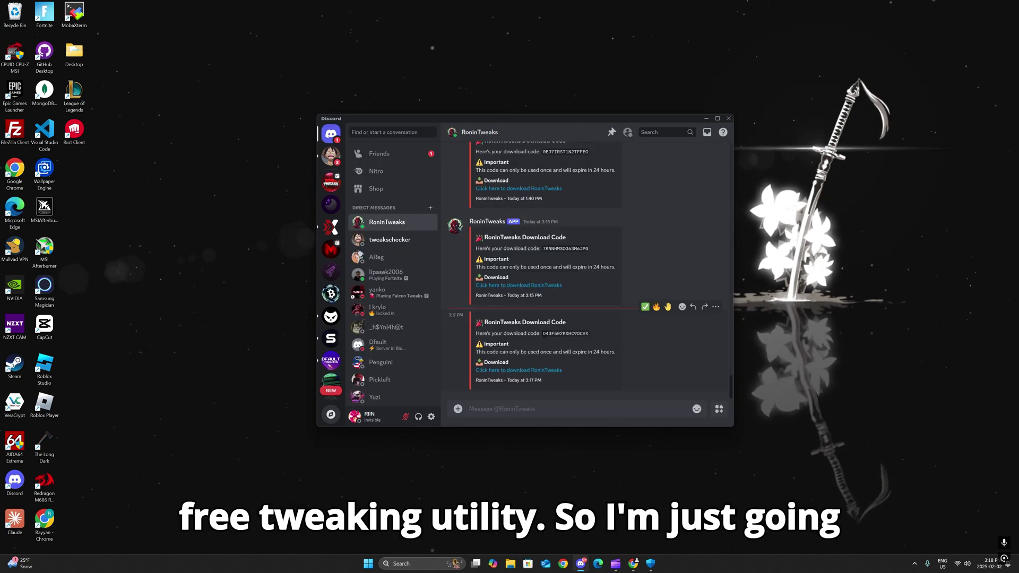
{"action": "double_click", "coordinate": [543, 335]}
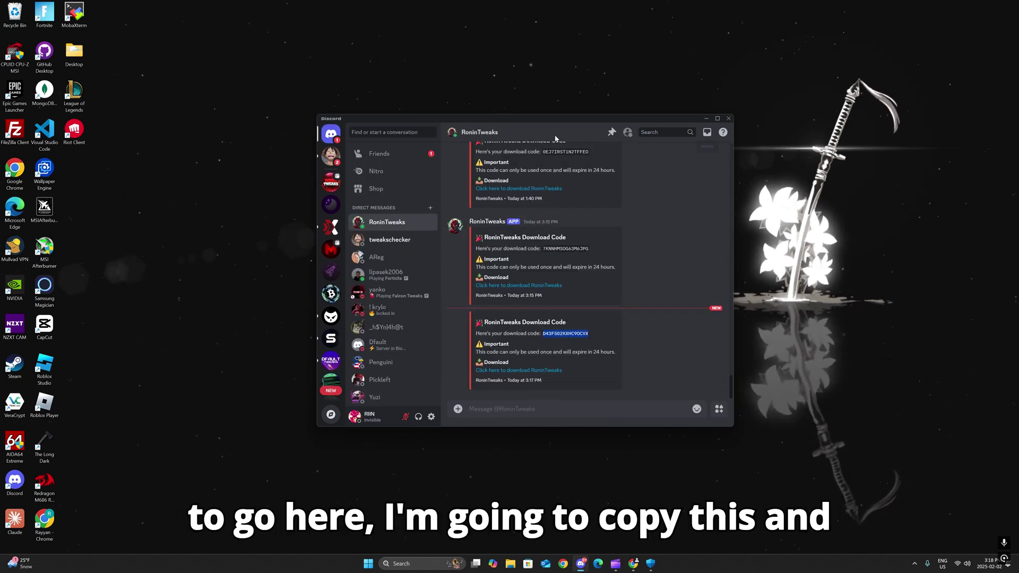
{"action": "left_click", "coordinate": [330, 181]}
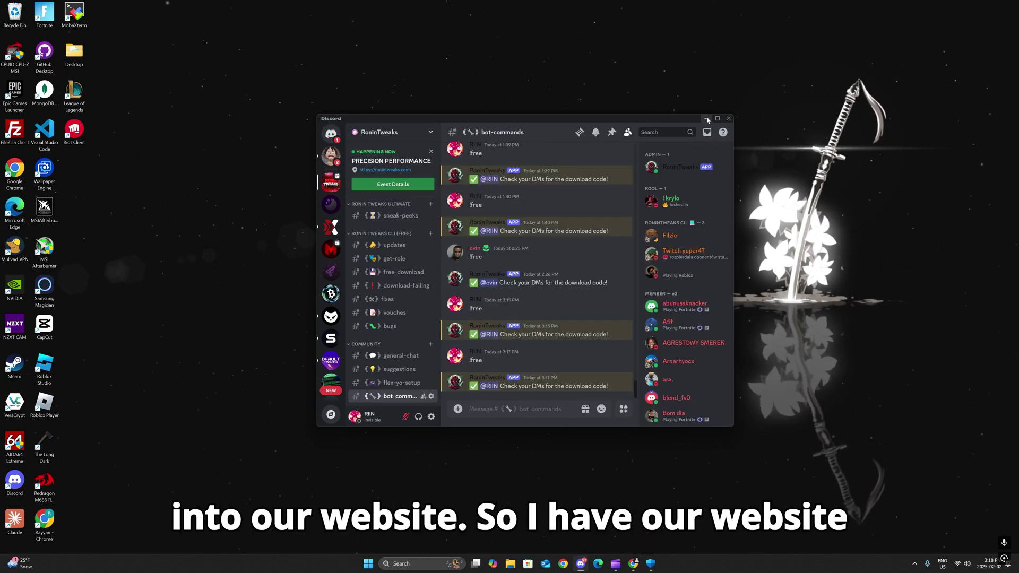
Step: Bring Chrome forward and open the RoninTweaks home page
{"action": "left_click", "coordinate": [633, 565]}
{"action": "left_click_drag", "start_coordinate": [435, 34], "coordinate": [461, 36]}
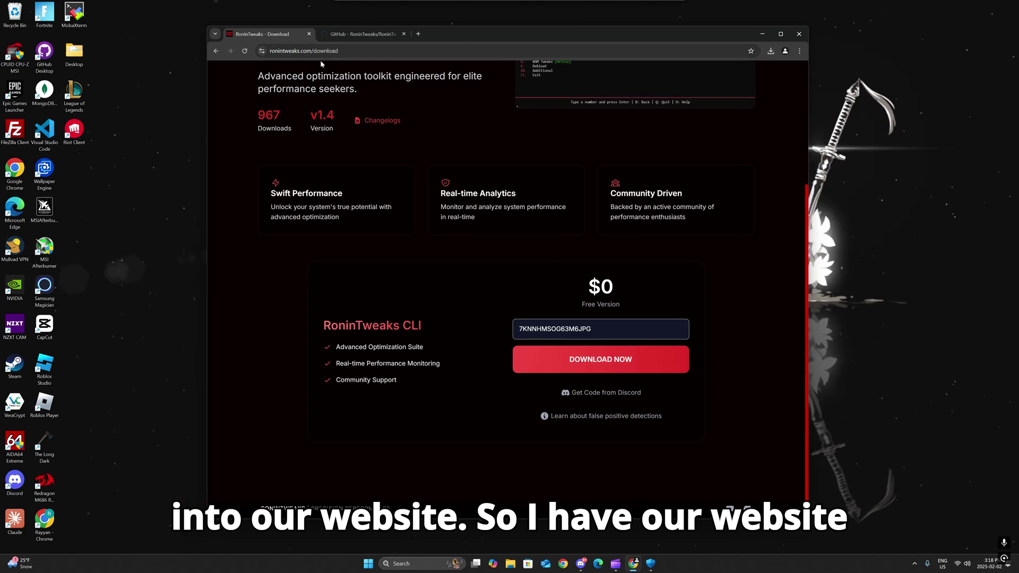
{"action": "scroll", "coordinate": [320, 159], "scroll_direction": "up", "scroll_amount": 3}
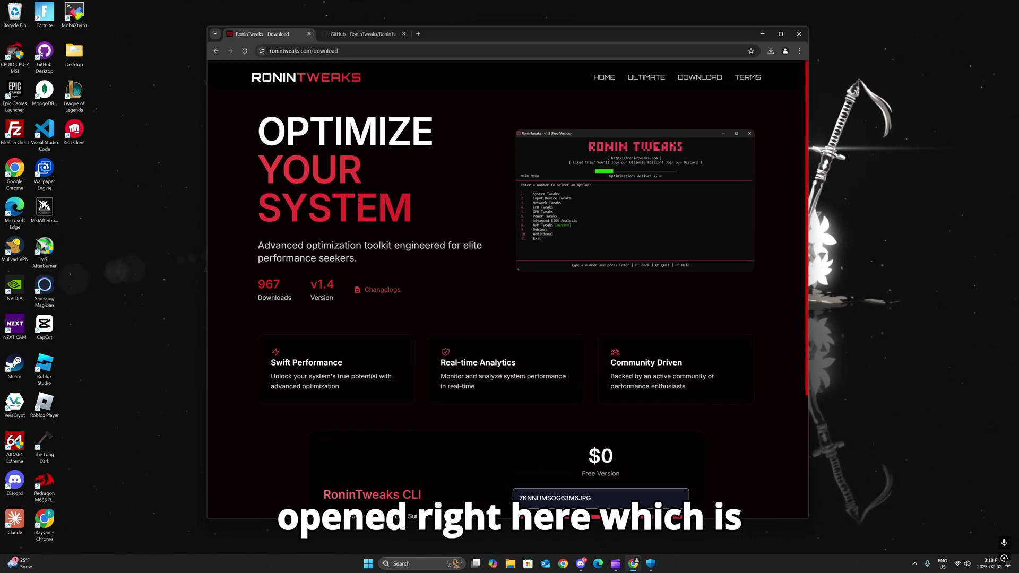
{"action": "left_click", "coordinate": [307, 77]}
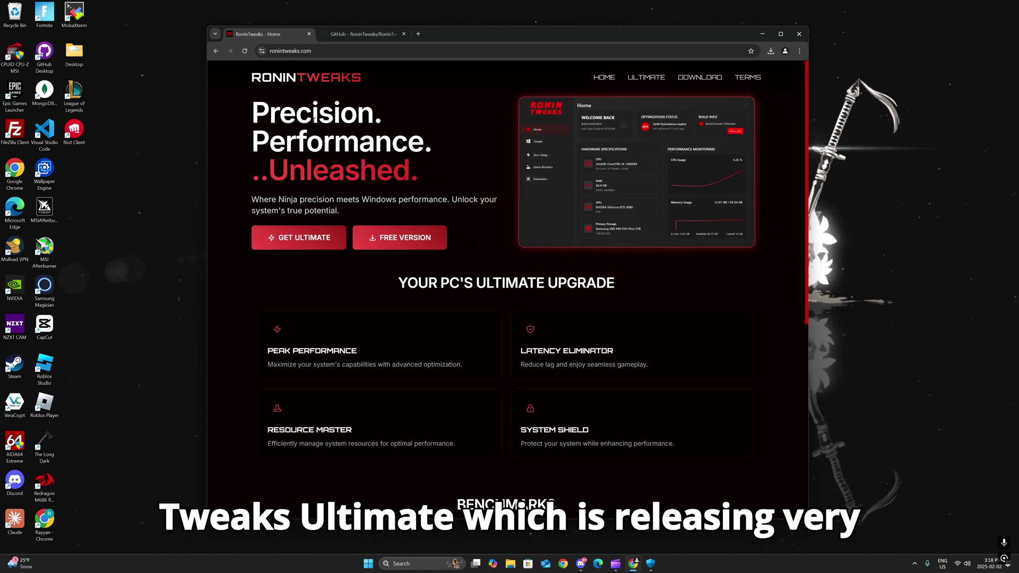
Step: Scroll down through the features to the Benchmarks section and back
{"action": "scroll", "coordinate": [636, 153], "scroll_direction": "down", "scroll_amount": 2}
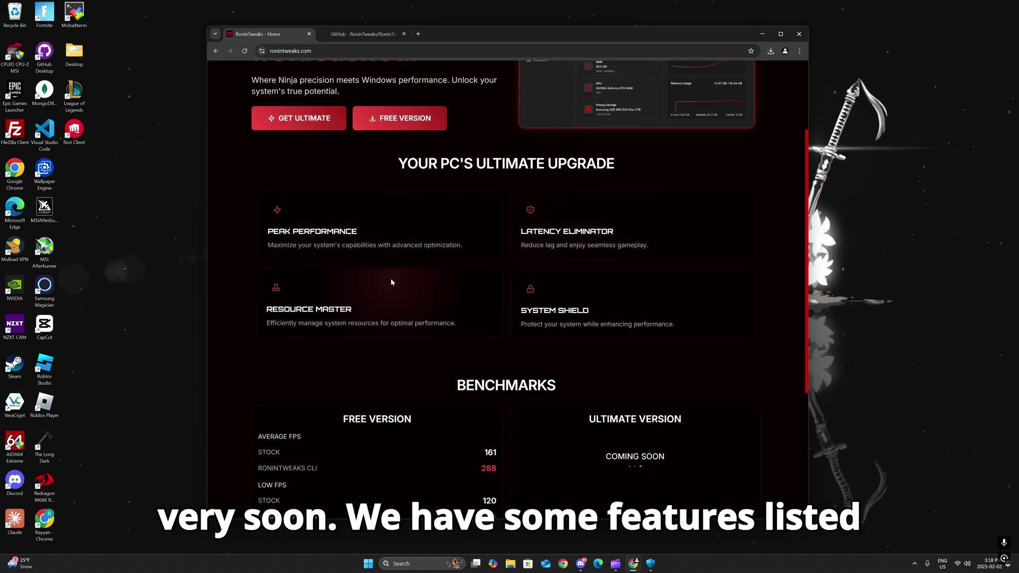
{"action": "scroll", "coordinate": [391, 278], "scroll_direction": "down", "scroll_amount": 3}
{"action": "left_click_drag", "start_coordinate": [444, 228], "coordinate": [595, 233]}
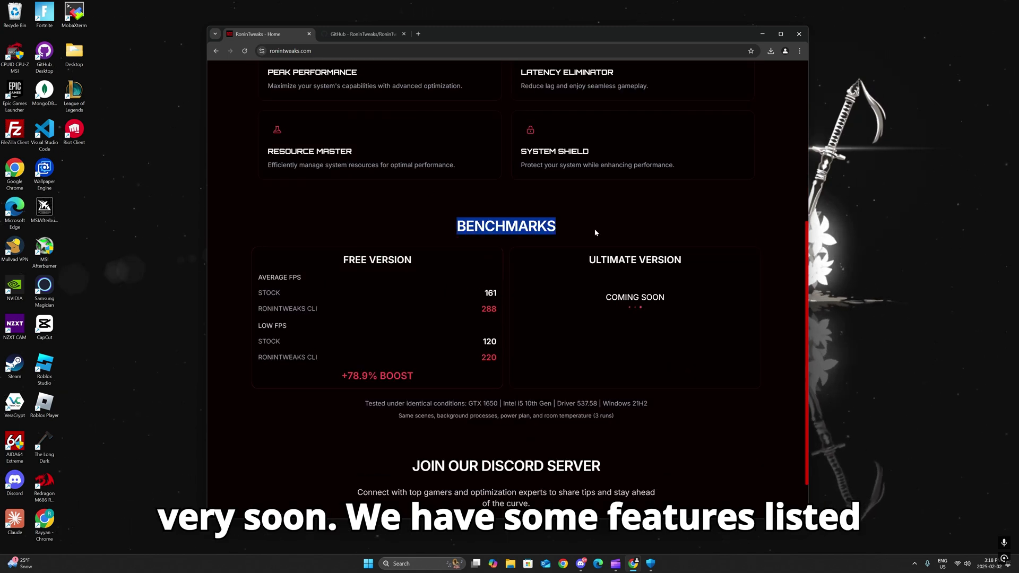
{"action": "left_click", "coordinate": [339, 260]}
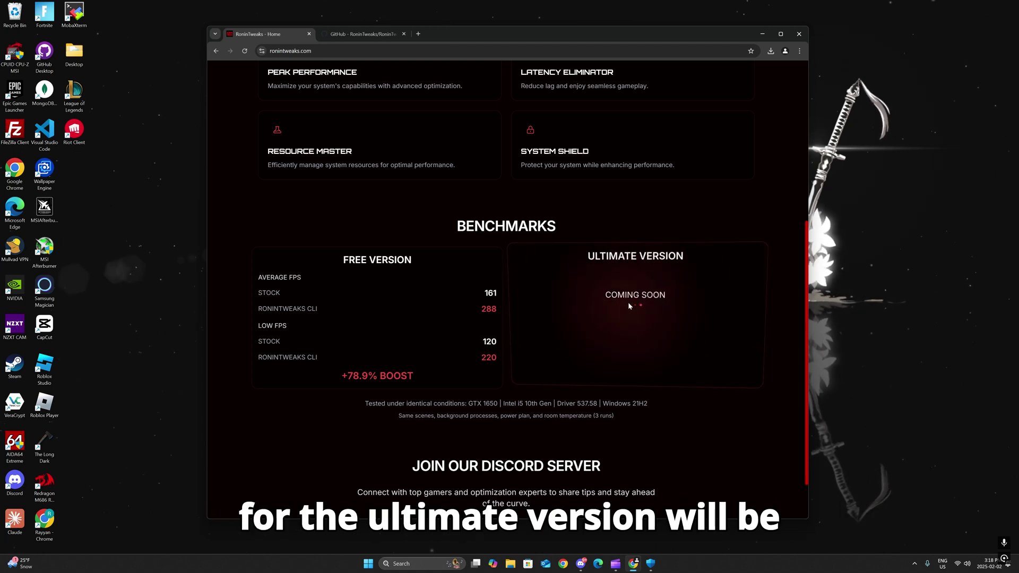
{"action": "scroll", "coordinate": [658, 266], "scroll_direction": "down", "scroll_amount": 1}
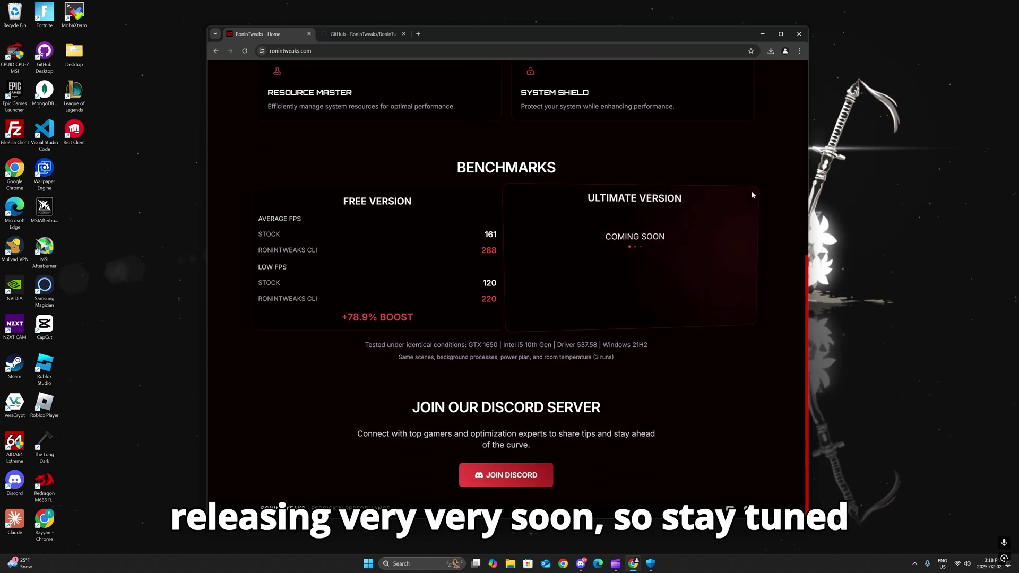
{"action": "scroll", "coordinate": [584, 239], "scroll_direction": "up", "scroll_amount": 5}
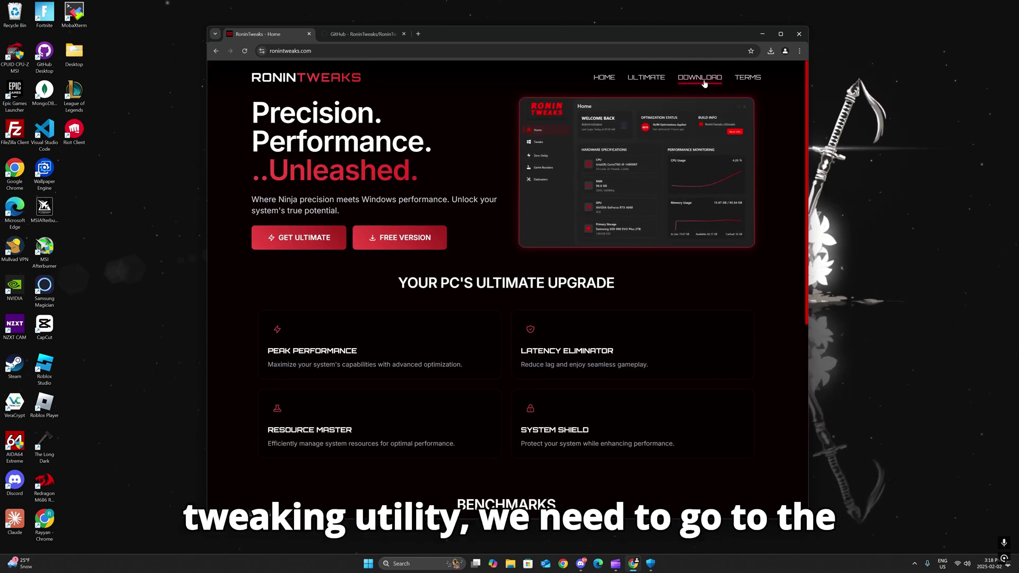
{"action": "left_click", "coordinate": [705, 79]}
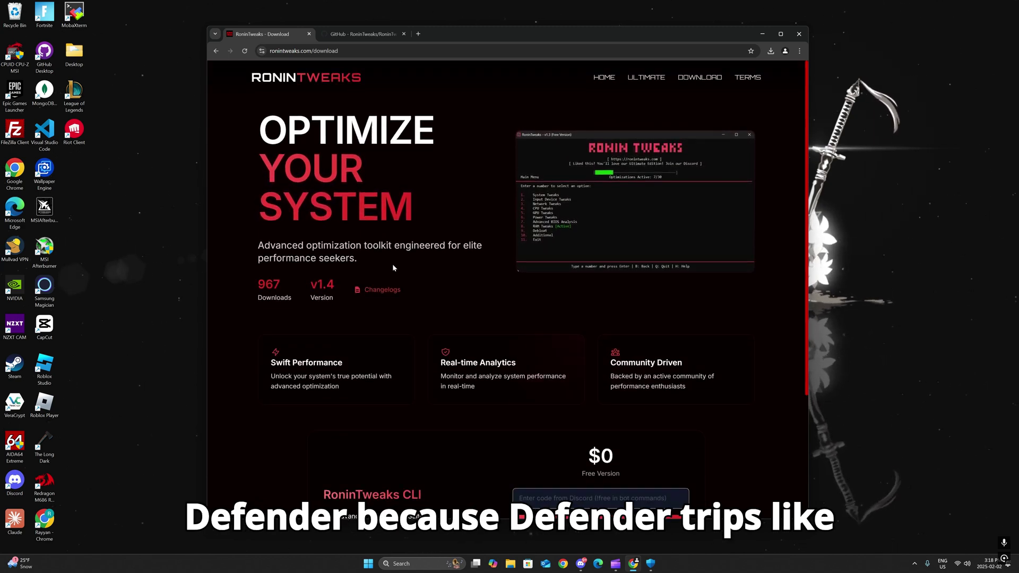
{"action": "scroll", "coordinate": [393, 263], "scroll_direction": "down", "scroll_amount": 3}
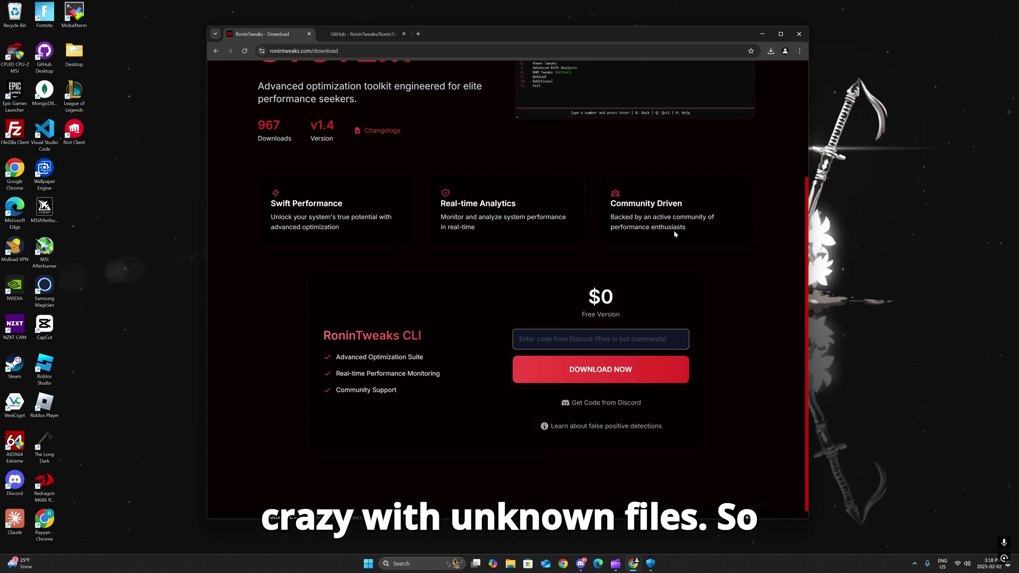
{"action": "scroll", "coordinate": [674, 231], "scroll_direction": "up", "scroll_amount": 3}
{"action": "scroll", "coordinate": [473, 364], "scroll_direction": "down", "scroll_amount": 3}
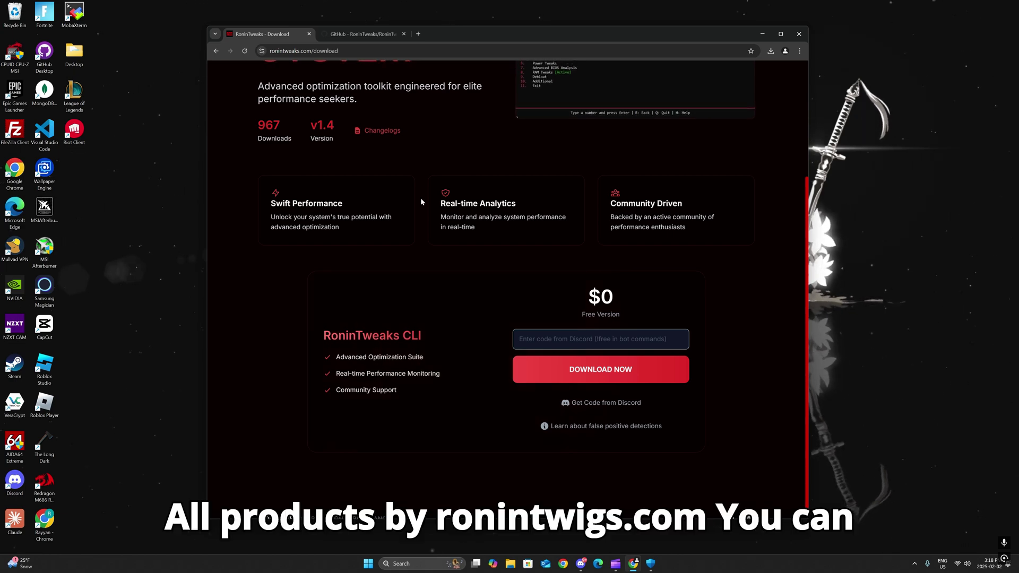
{"action": "scroll", "coordinate": [421, 202], "scroll_direction": "up", "scroll_amount": 3}
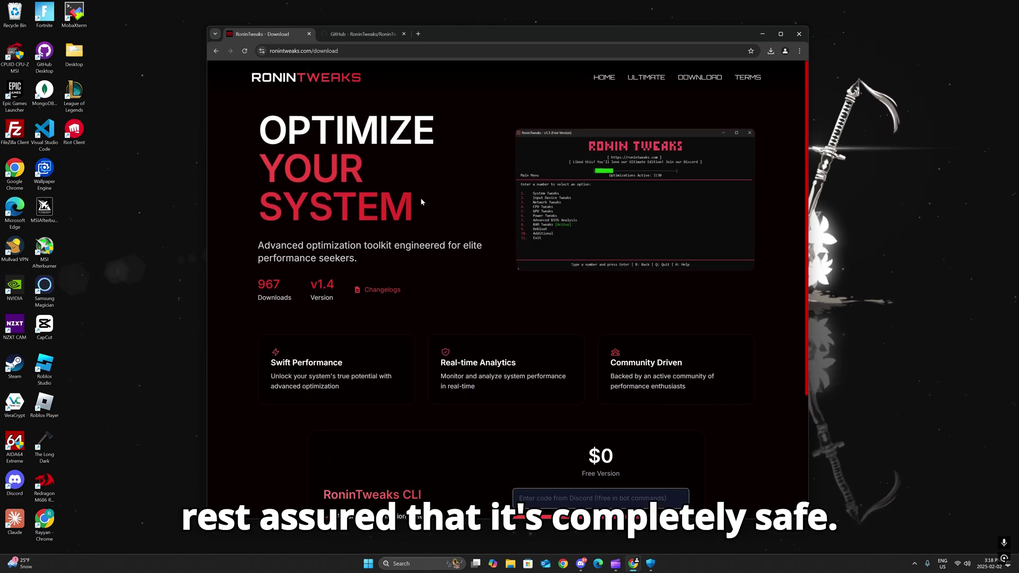
{"action": "scroll", "coordinate": [421, 202], "scroll_direction": "down", "scroll_amount": 3}
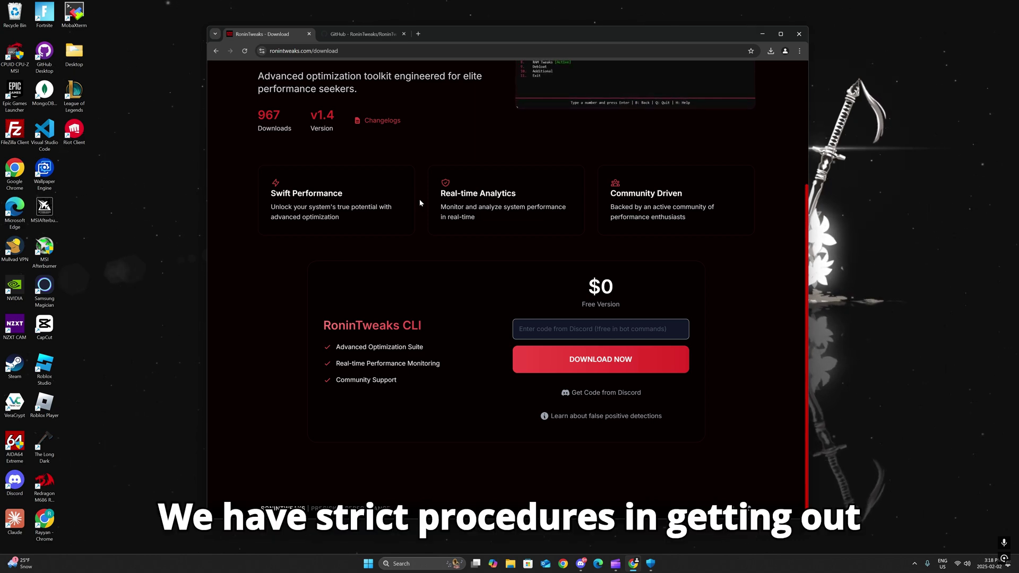
{"action": "scroll", "coordinate": [420, 202], "scroll_direction": "up", "scroll_amount": 3}
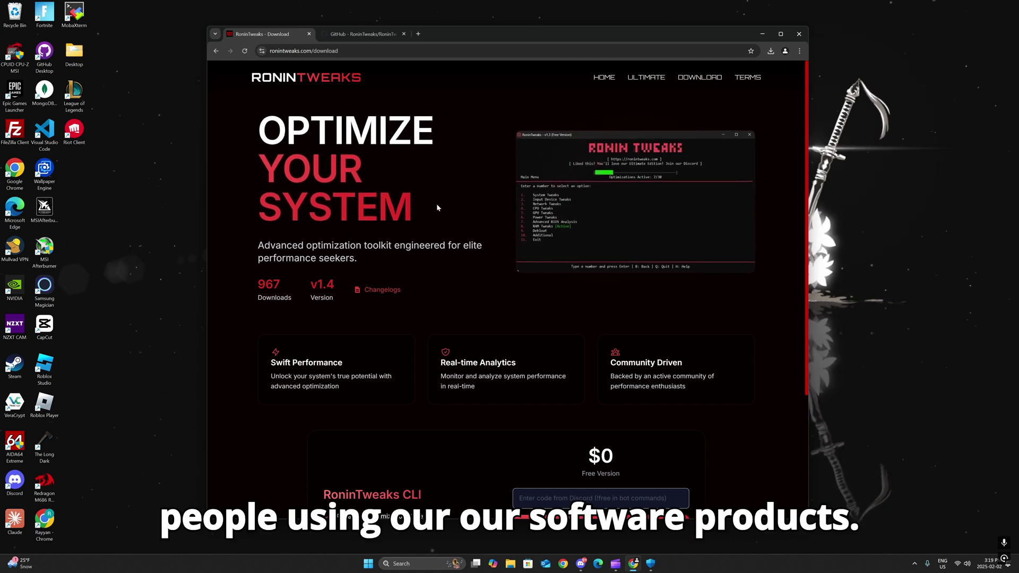
{"action": "scroll", "coordinate": [438, 207], "scroll_direction": "down", "scroll_amount": 3}
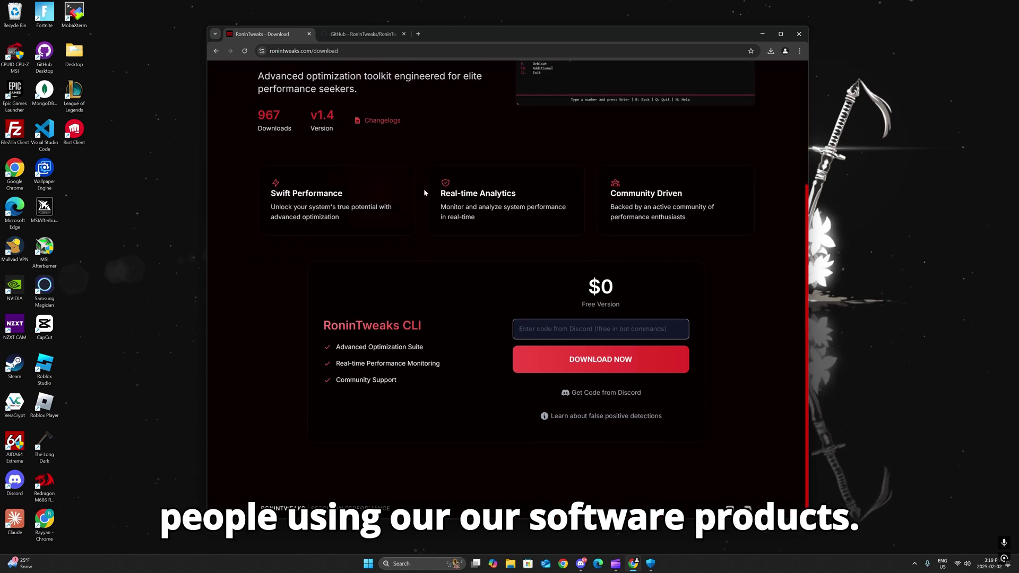
Step: Read the 'Understanding False Positive Detections' page and highlight its address
{"action": "left_click", "coordinate": [622, 419]}
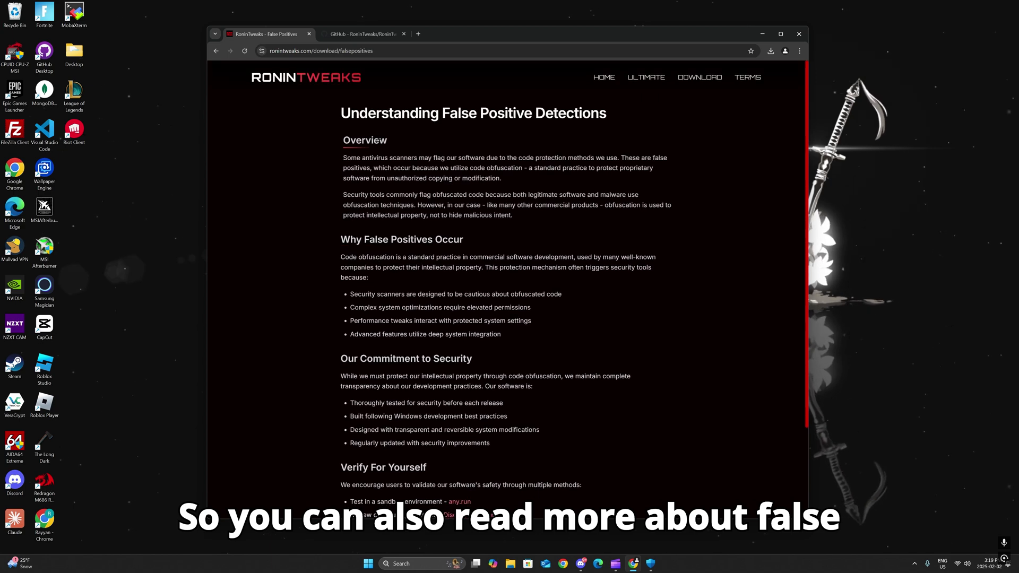
{"action": "left_click_drag", "start_coordinate": [344, 158], "coordinate": [429, 158]}
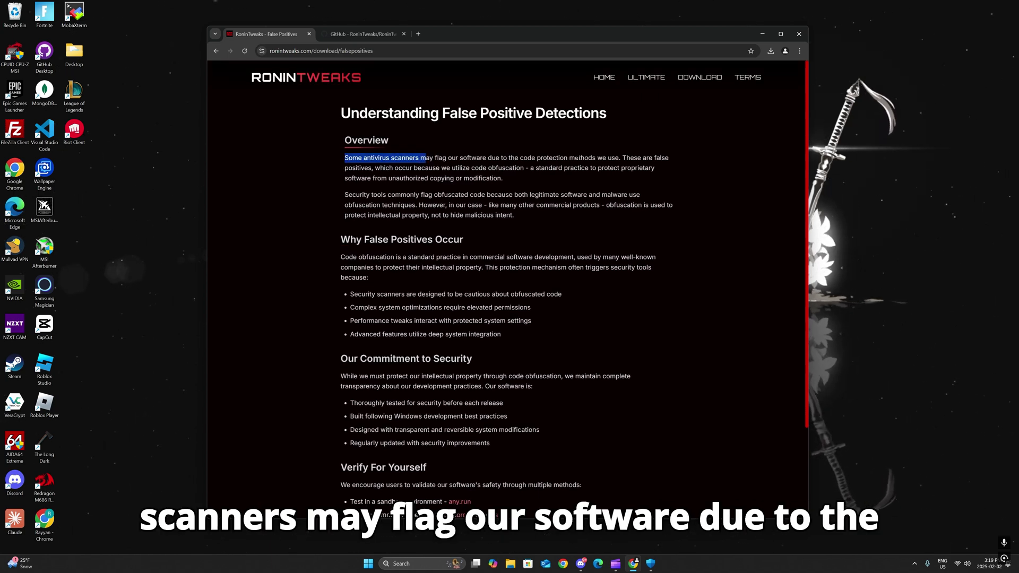
{"action": "left_click_drag", "start_coordinate": [622, 158], "coordinate": [568, 157]}
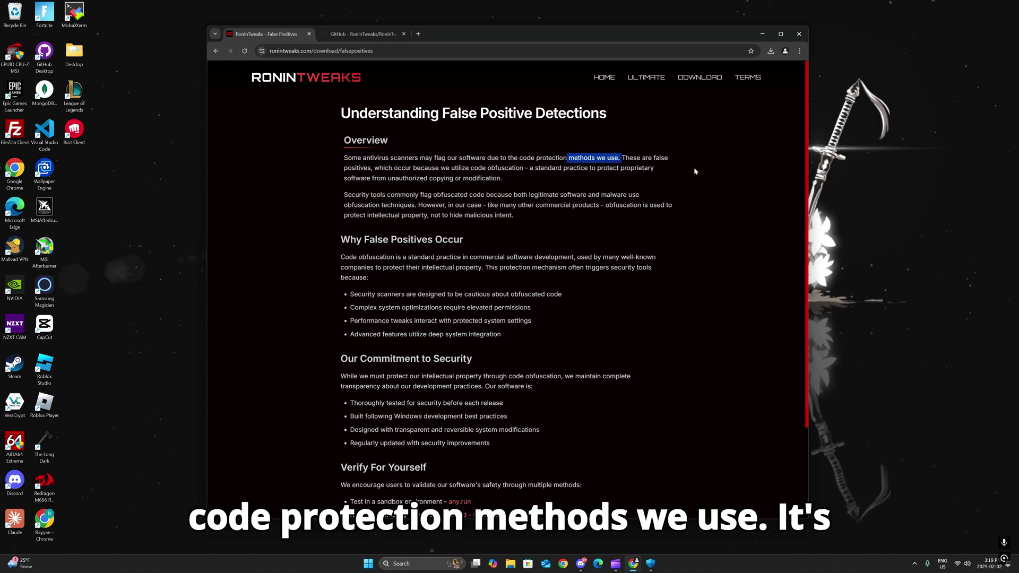
{"action": "scroll", "coordinate": [493, 170], "scroll_direction": "down", "scroll_amount": 2}
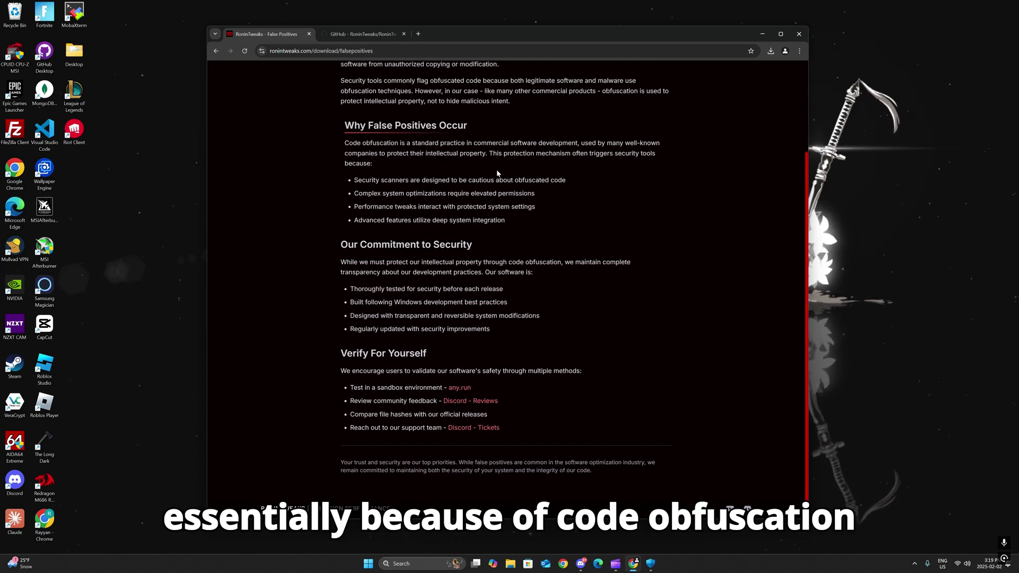
{"action": "scroll", "coordinate": [497, 173], "scroll_direction": "up", "scroll_amount": 2}
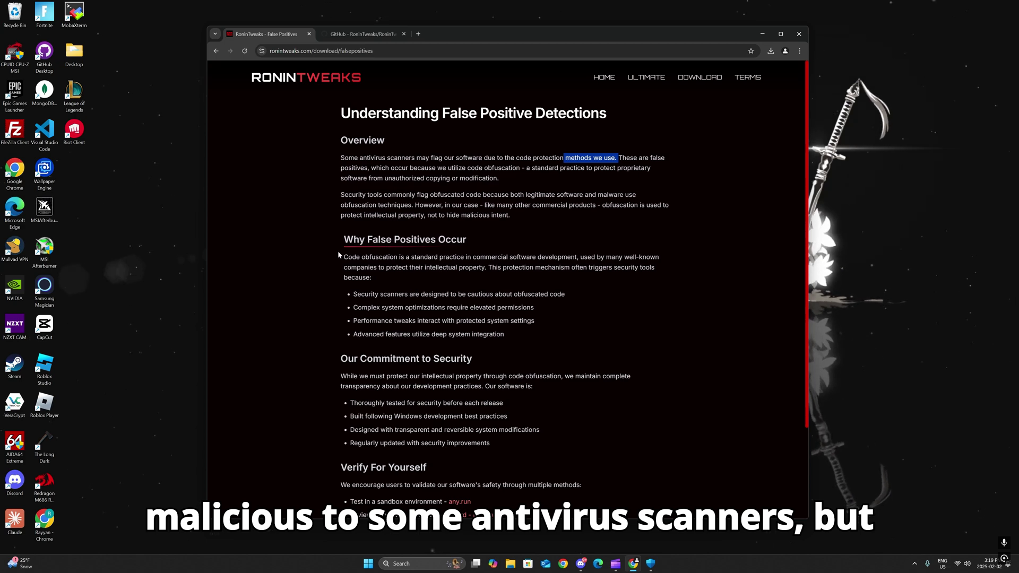
{"action": "scroll", "coordinate": [482, 230], "scroll_direction": "down", "scroll_amount": 2}
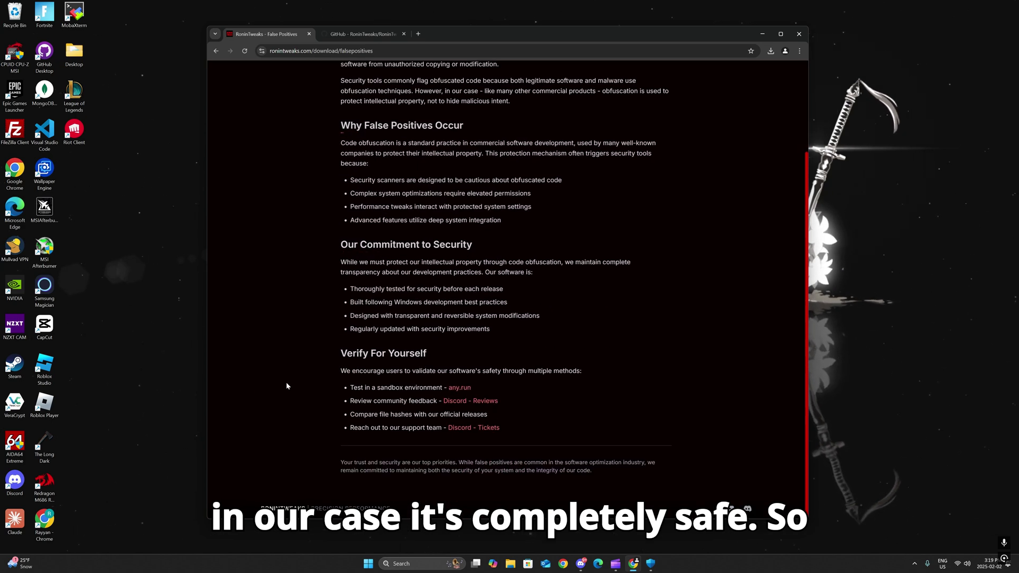
{"action": "scroll", "coordinate": [287, 386], "scroll_direction": "up", "scroll_amount": 2}
{"action": "left_click_drag", "start_coordinate": [311, 51], "coordinate": [440, 53]}
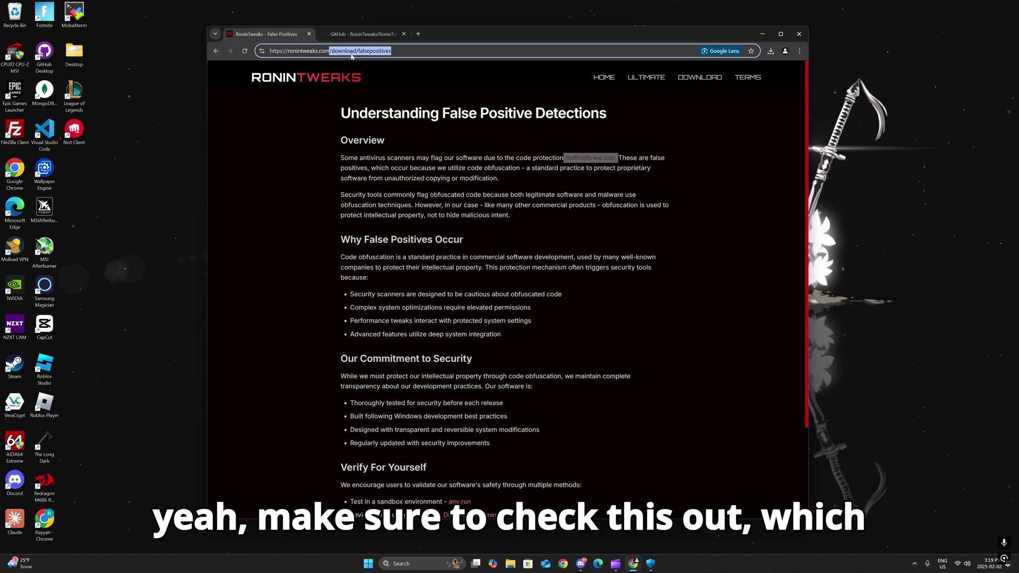
Step: Return to the download page and open Windows Security's Virus & threat protection
{"action": "left_click", "coordinate": [285, 155]}
{"action": "left_click", "coordinate": [216, 51]}
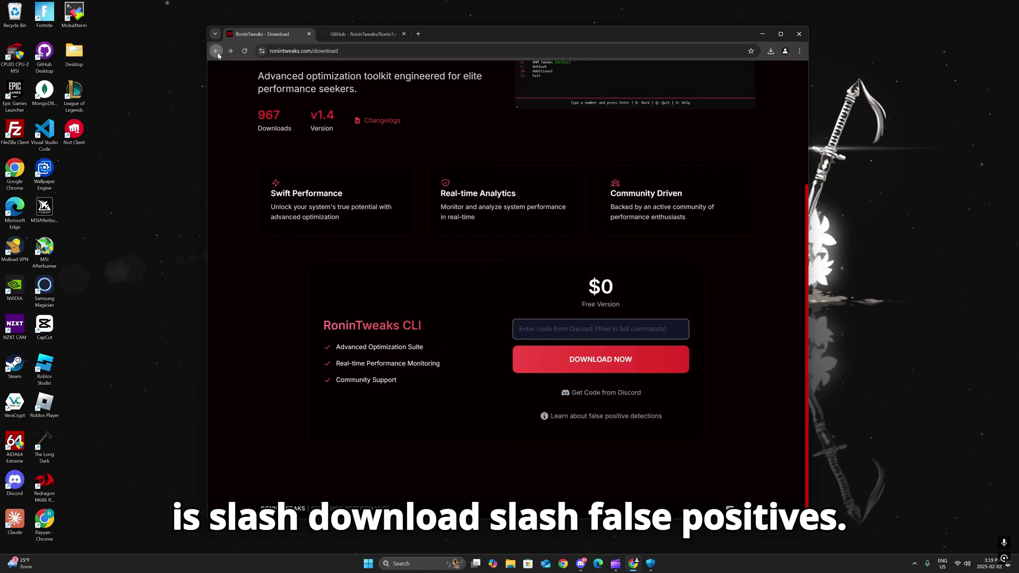
{"action": "left_click", "coordinate": [650, 564]}
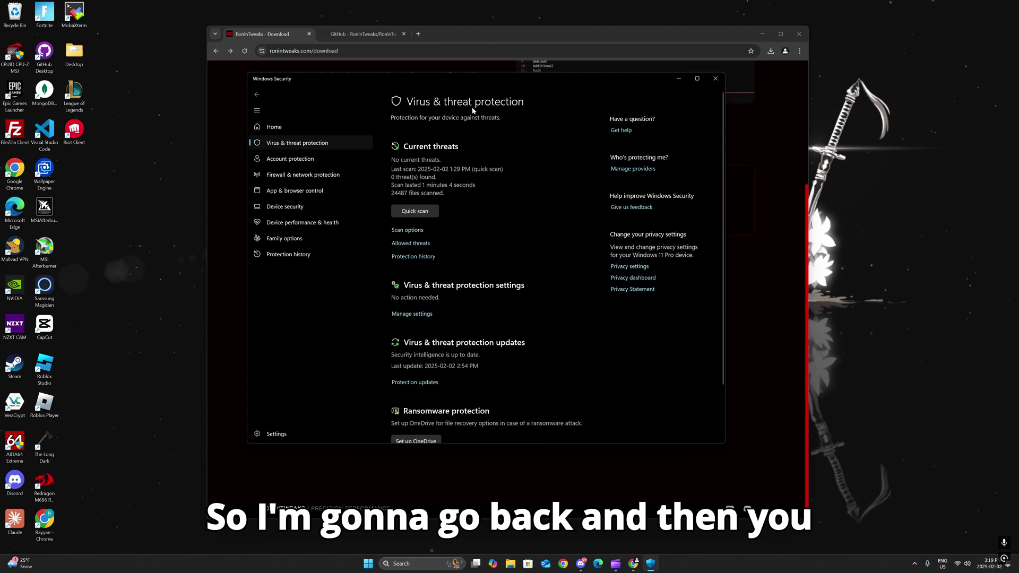
{"action": "scroll", "coordinate": [521, 308], "scroll_direction": "down", "scroll_amount": 2}
Step: Turn off Real-time protection, confirm it, and minimize Windows Security
{"action": "left_click", "coordinate": [406, 258]}
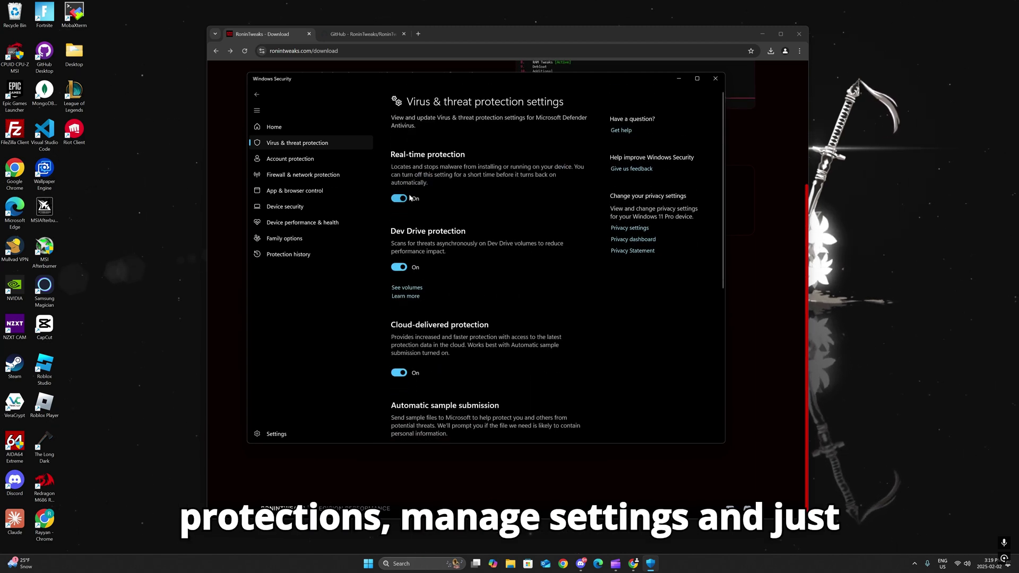
{"action": "left_click", "coordinate": [410, 198]}
{"action": "left_click", "coordinate": [474, 342]}
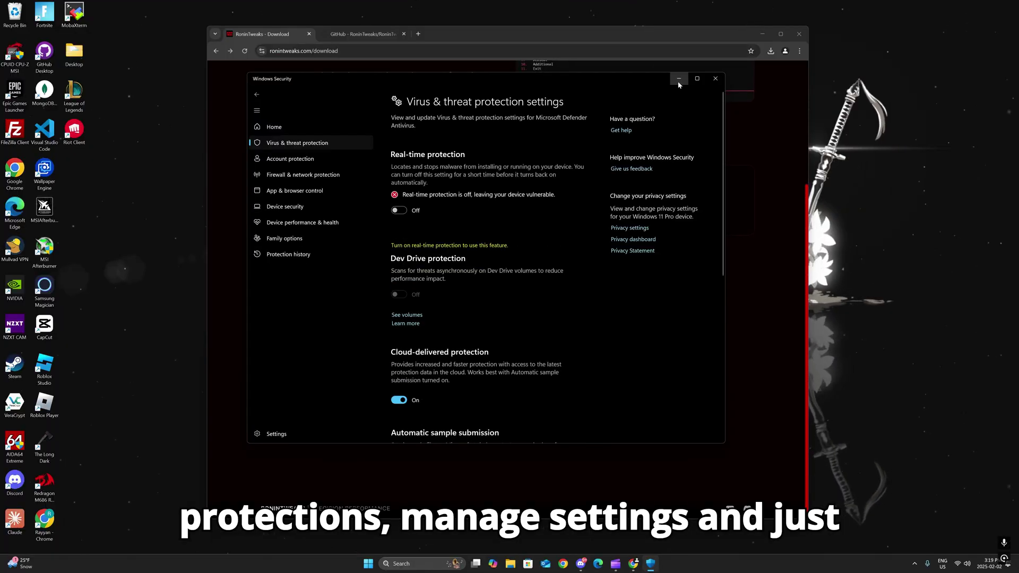
{"action": "left_click", "coordinate": [679, 79]}
Step: Paste the Discord code and keep the blocked RoninTweaksCLI.zip from Chrome's download history
{"action": "right_click", "coordinate": [598, 331]}
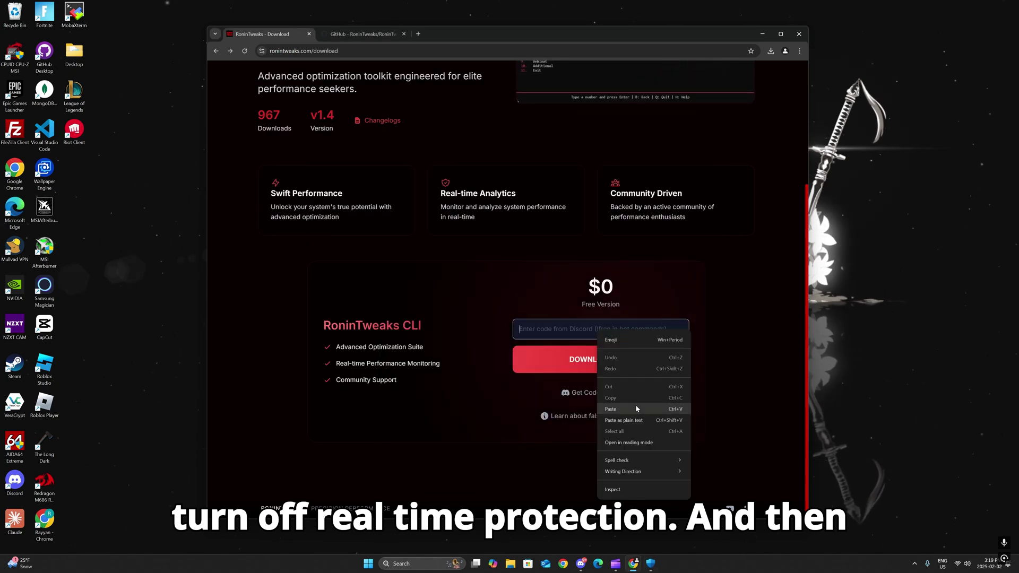
{"action": "left_click", "coordinate": [611, 410]}
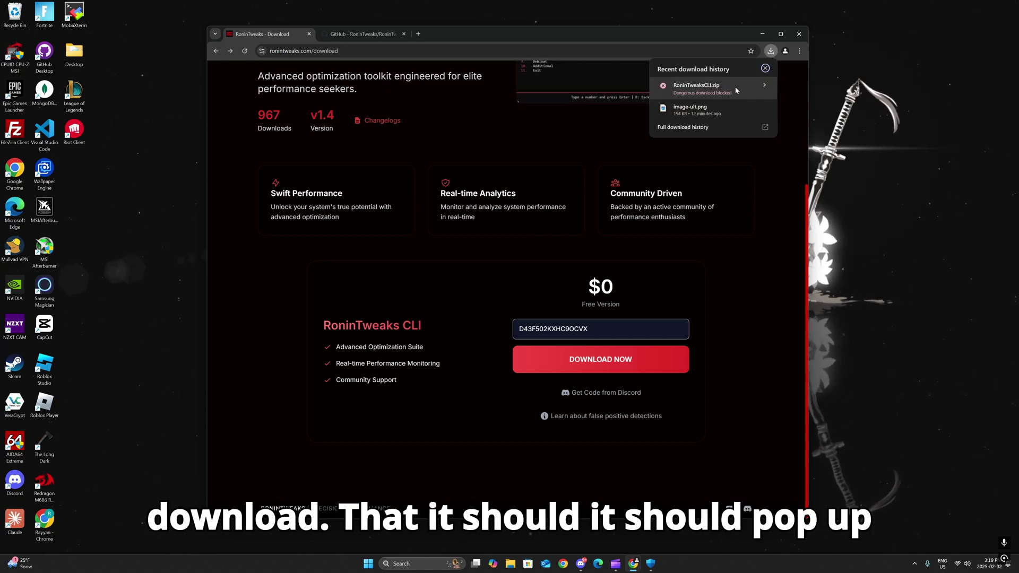
{"action": "left_click", "coordinate": [800, 50]}
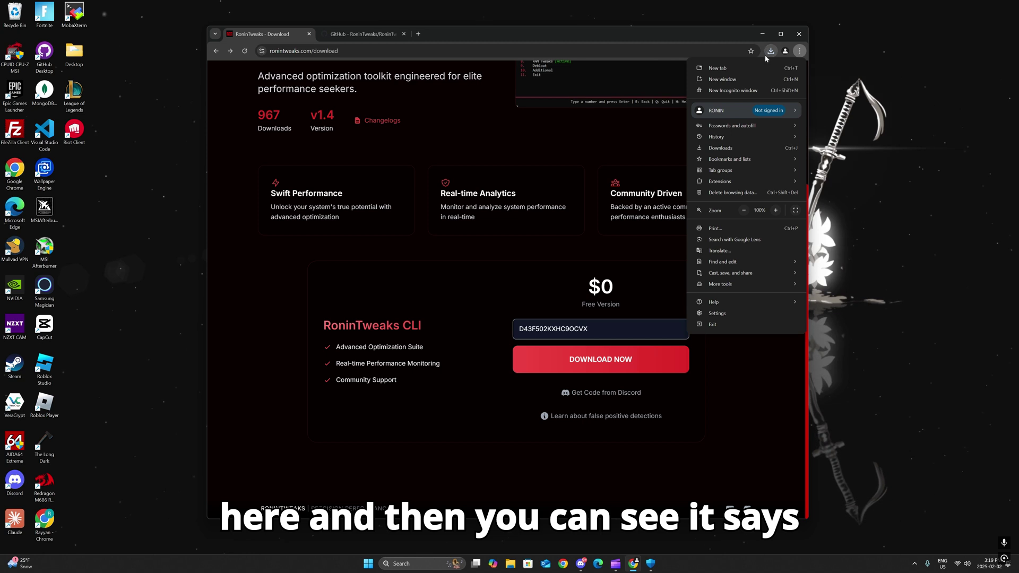
{"action": "left_click", "coordinate": [739, 150]}
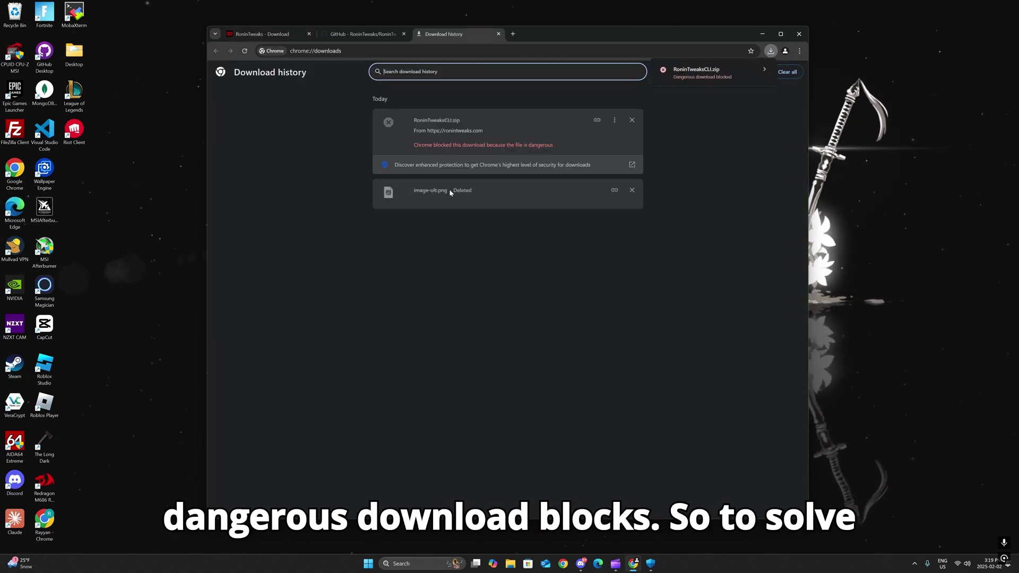
{"action": "left_click", "coordinate": [614, 121]}
{"action": "left_click", "coordinate": [586, 139]}
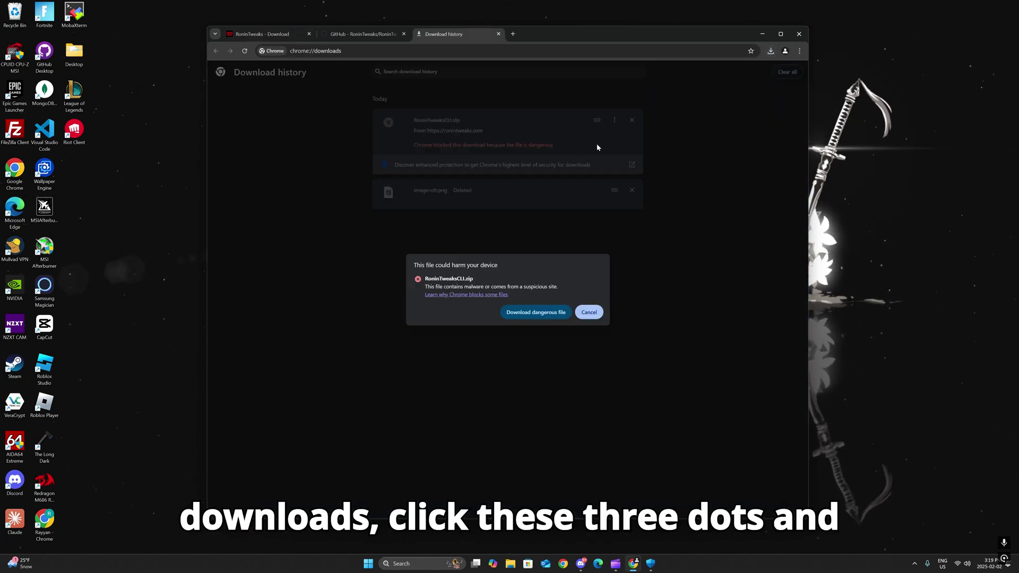
{"action": "left_click", "coordinate": [527, 312]}
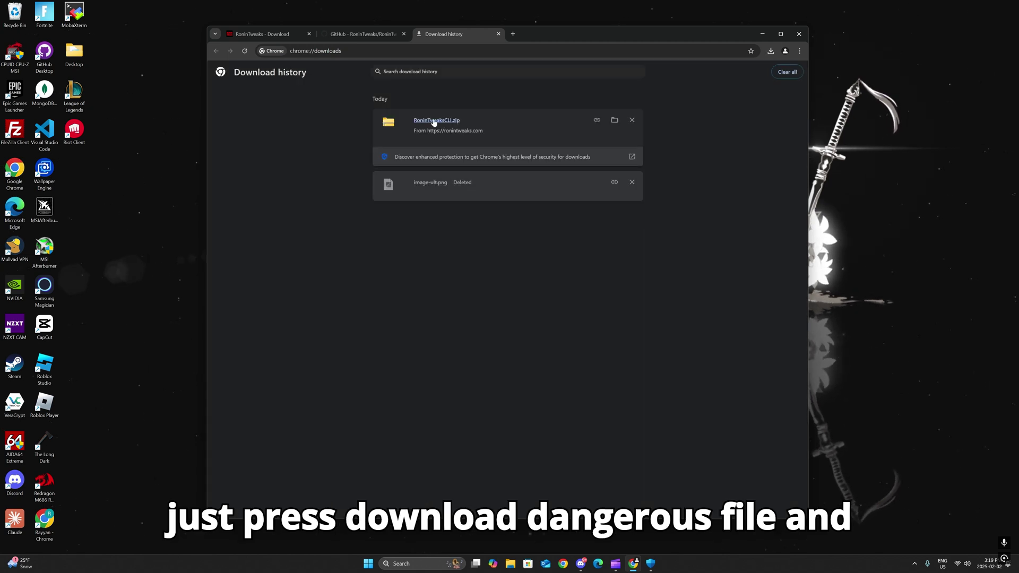
Step: Extract the RoninTweaksCLI folder from the zip onto the desktop
{"action": "left_click_drag", "start_coordinate": [434, 121], "coordinate": [706, 73]}
{"action": "left_click", "coordinate": [513, 213]}
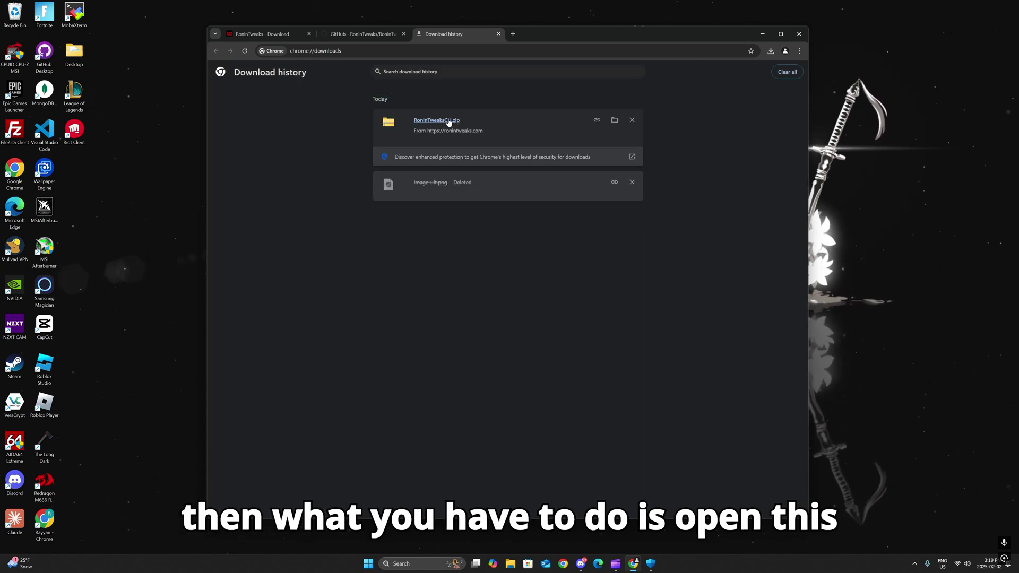
{"action": "left_click", "coordinate": [448, 123]}
{"action": "left_click_drag", "start_coordinate": [647, 145], "coordinate": [438, 179]}
{"action": "left_click", "coordinate": [646, 82]}
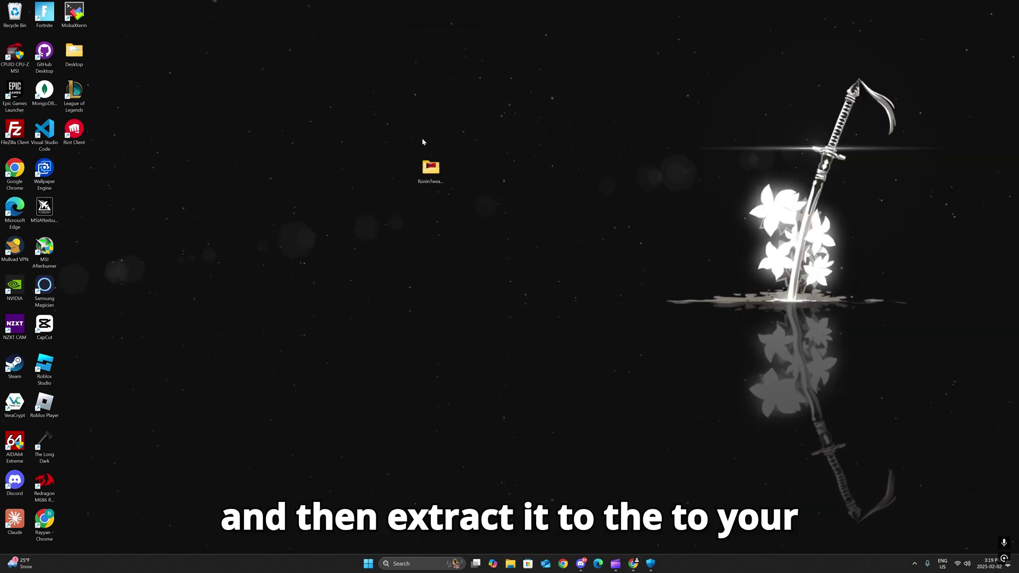
{"action": "left_click_drag", "start_coordinate": [375, 118], "coordinate": [533, 262]}
Step: Open the RoninTweaksCLI desktop folder, arrange its window, and bring Discord forward
{"action": "left_click_drag", "start_coordinate": [391, 136], "coordinate": [489, 227]}
{"action": "key", "text": "Return"}
{"action": "left_click_drag", "start_coordinate": [723, 81], "coordinate": [517, 73]}
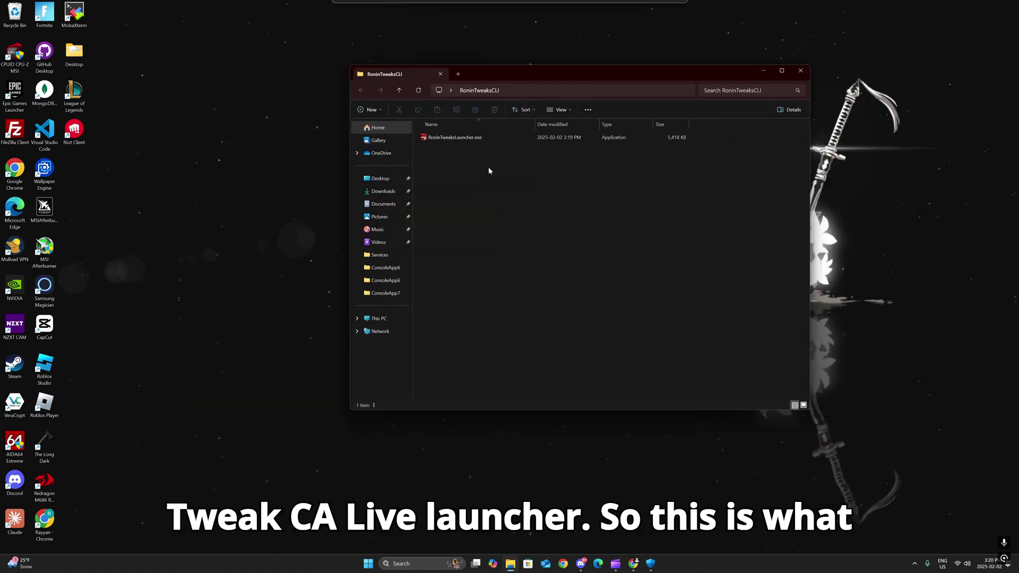
{"action": "left_click_drag", "start_coordinate": [415, 239], "coordinate": [373, 239]}
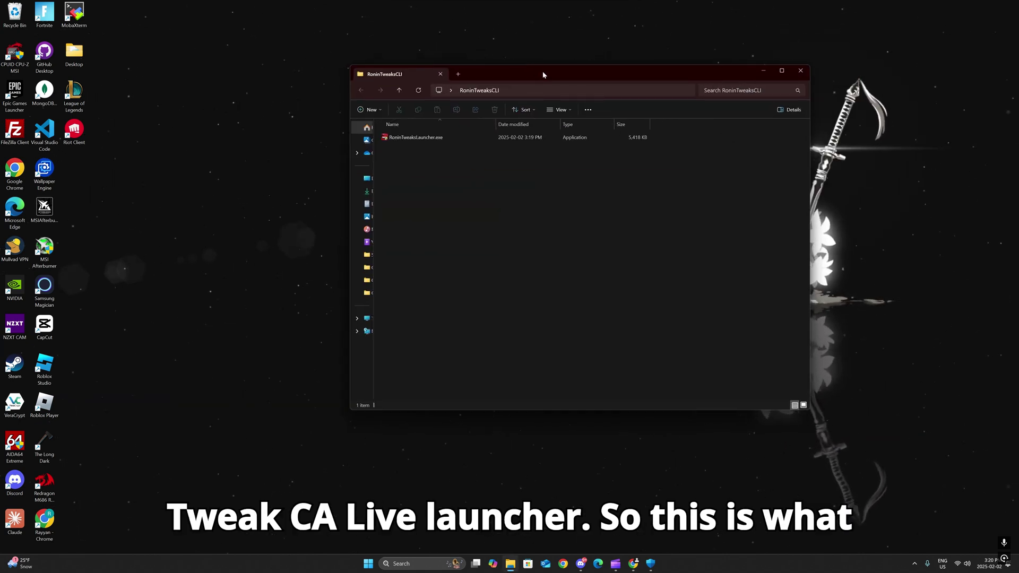
{"action": "left_click_drag", "start_coordinate": [543, 74], "coordinate": [480, 32]}
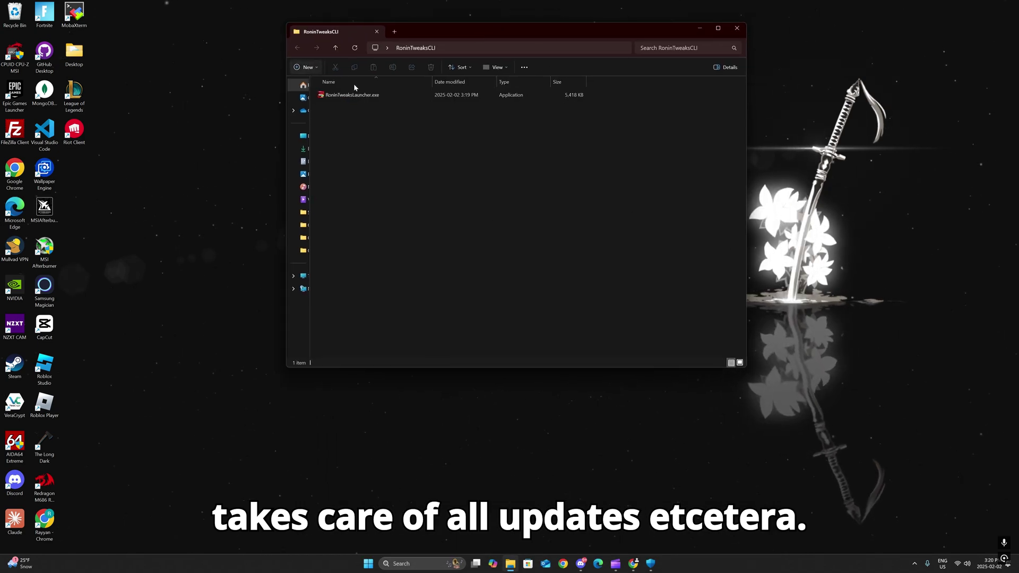
{"action": "left_click", "coordinate": [581, 564]}
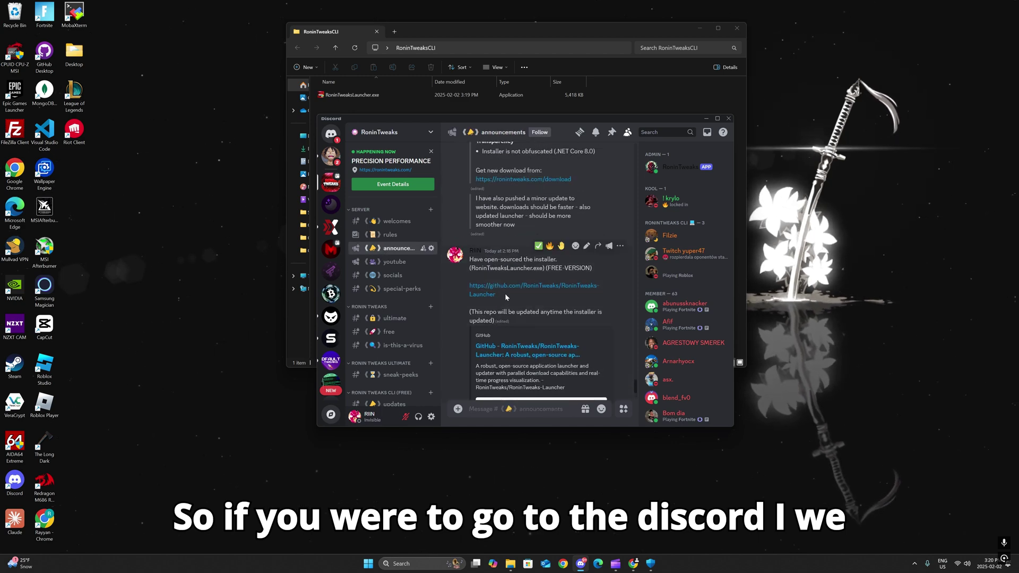
Step: Open the RoninTweaks-Launcher GitHub repo from the announcement, review it, then minimize Chrome
{"action": "triple_click", "coordinate": [504, 293]}
{"action": "left_click", "coordinate": [634, 566]}
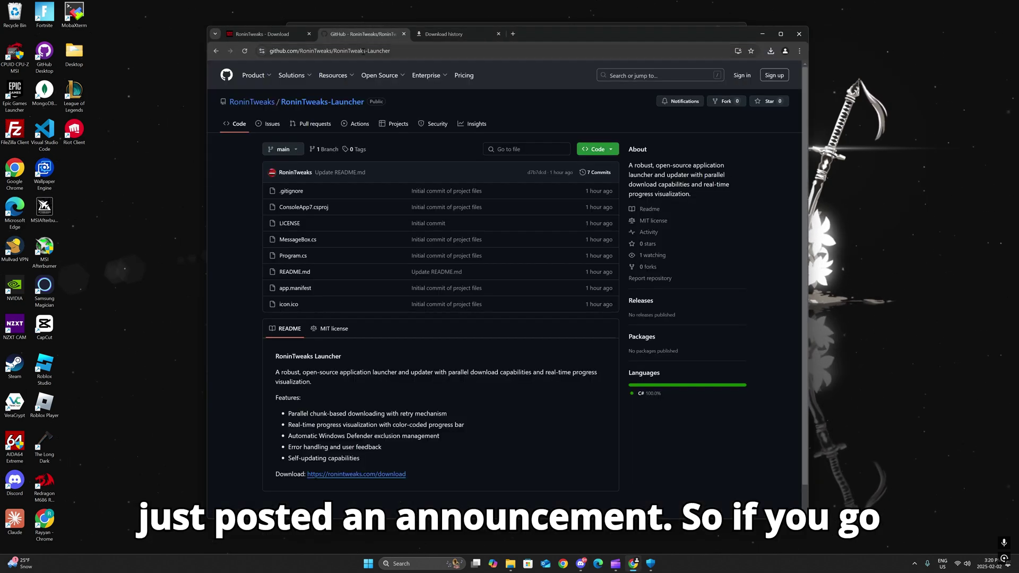
{"action": "scroll", "coordinate": [255, 336], "scroll_direction": "down", "scroll_amount": 1}
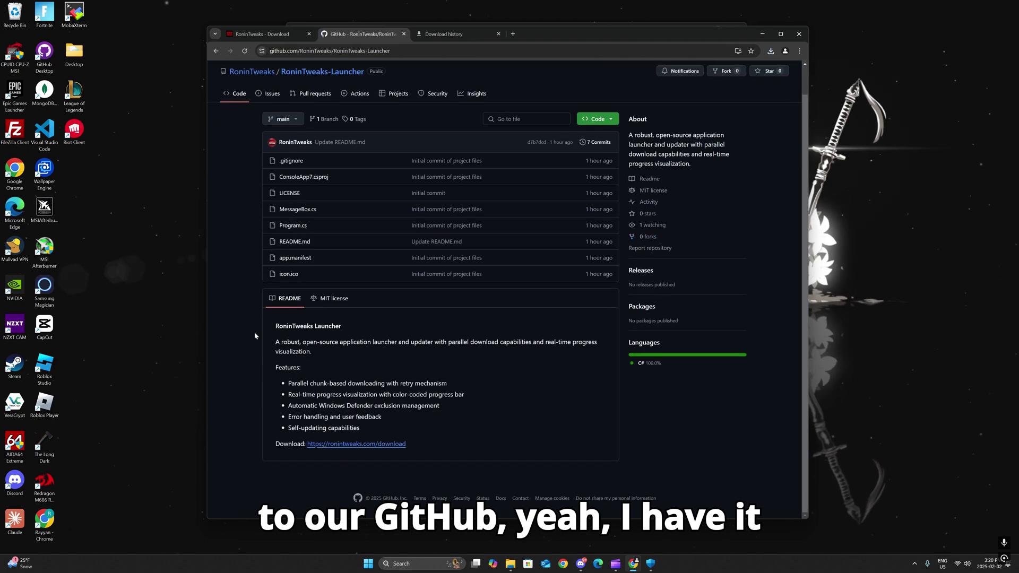
{"action": "left_click_drag", "start_coordinate": [619, 33], "coordinate": [656, 82]}
{"action": "left_click", "coordinate": [690, 31]}
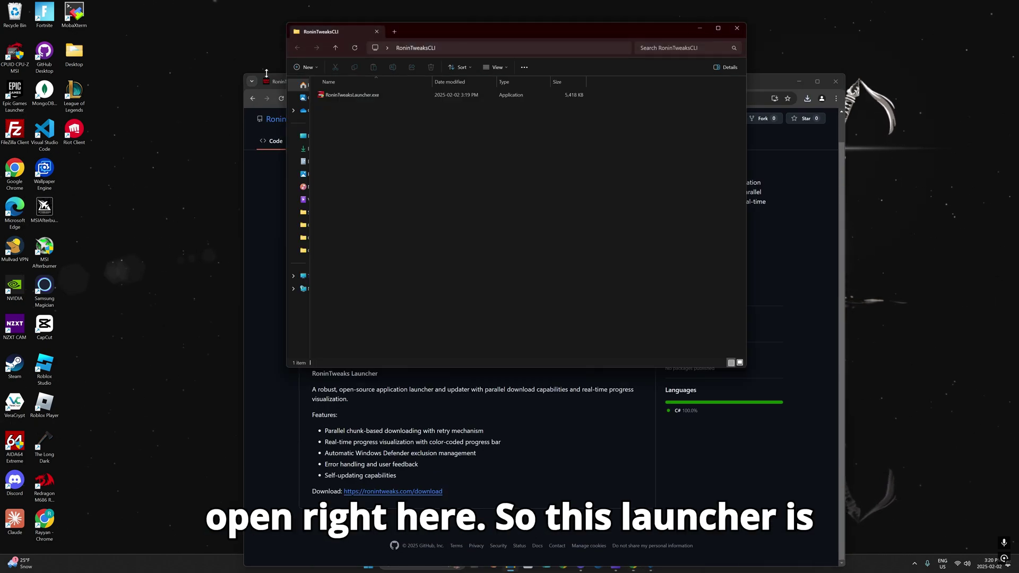
{"action": "left_click", "coordinate": [738, 447]}
{"action": "left_click_drag", "start_coordinate": [485, 90], "coordinate": [536, 62]}
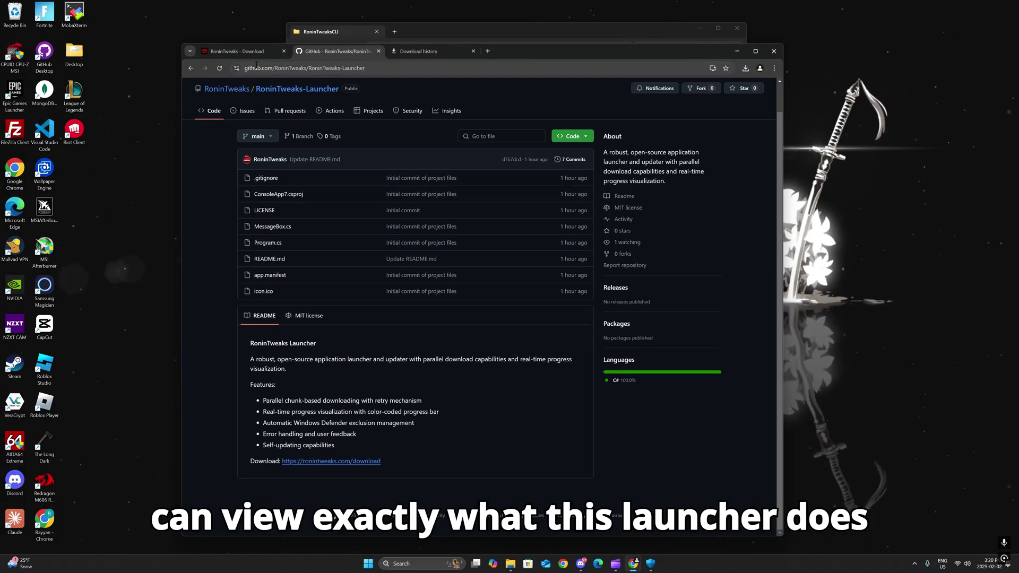
{"action": "left_click_drag", "start_coordinate": [391, 68], "coordinate": [278, 69]}
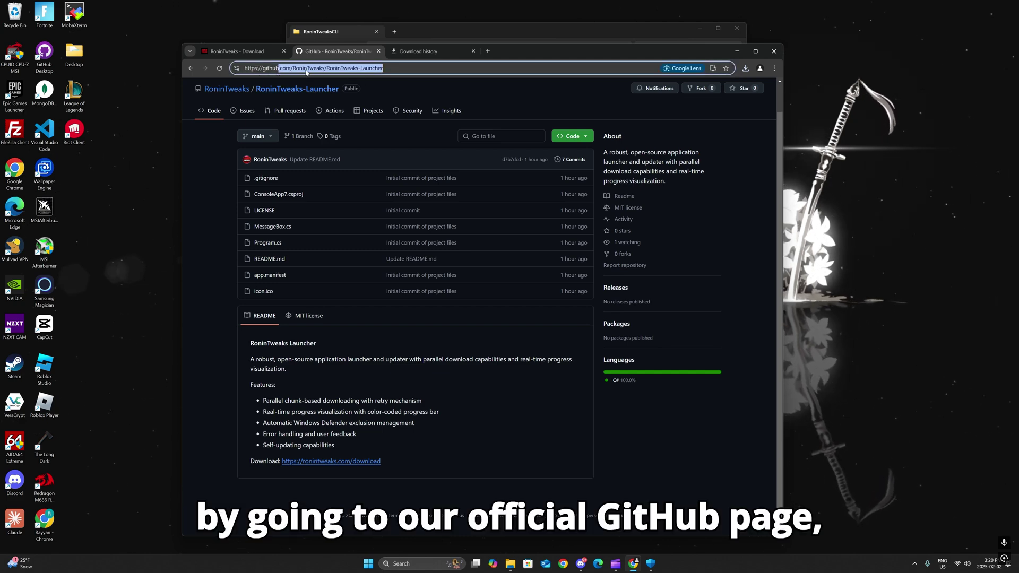
{"action": "left_click", "coordinate": [736, 51]}
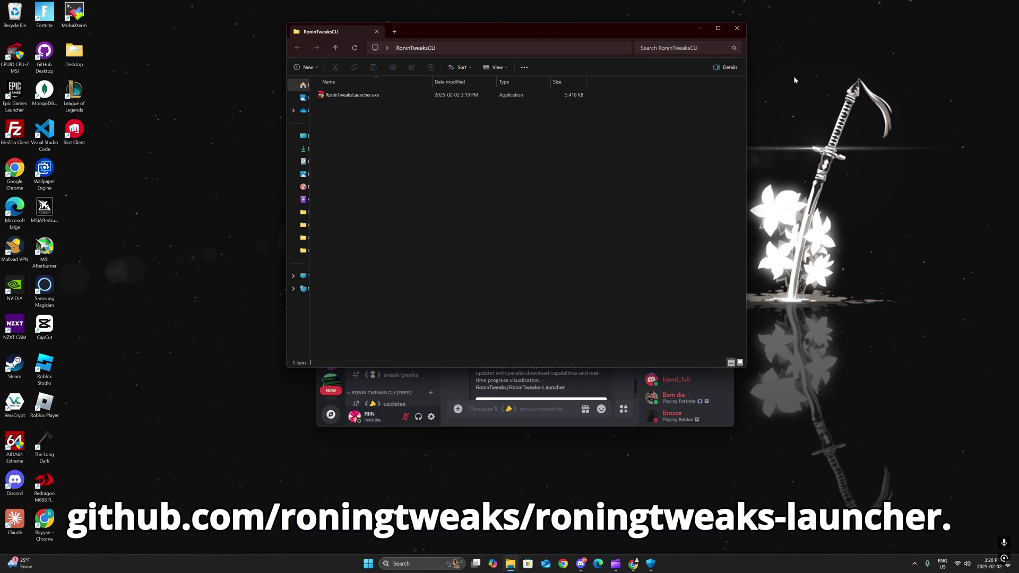
Step: Run RoninTweaksLauncher.exe from the folder, allowing it past the security warning
{"action": "left_click", "coordinate": [546, 424]}
{"action": "left_click", "coordinate": [727, 114]}
{"action": "left_click_drag", "start_coordinate": [543, 27], "coordinate": [545, 49]}
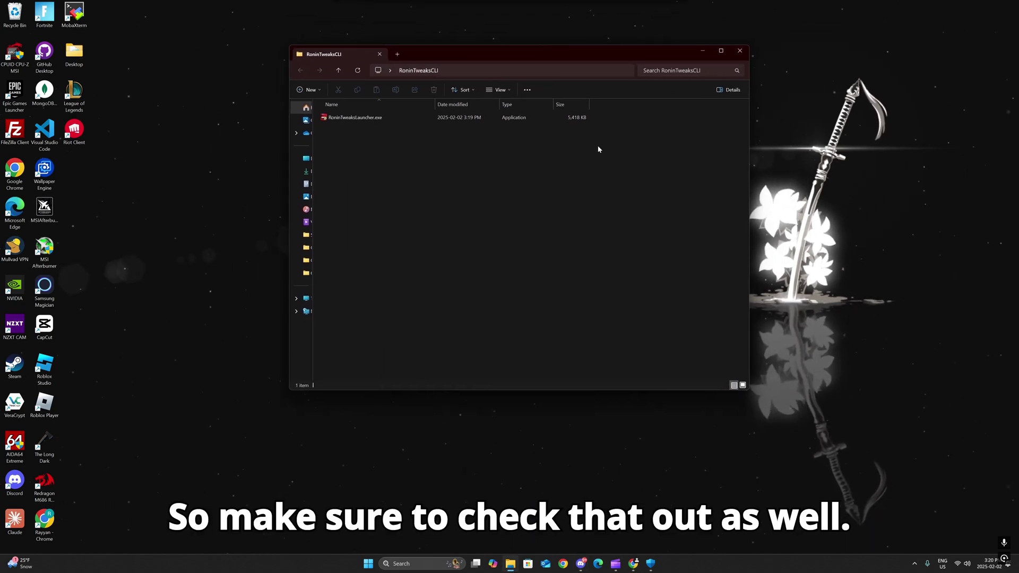
{"action": "left_click_drag", "start_coordinate": [547, 216], "coordinate": [390, 117]}
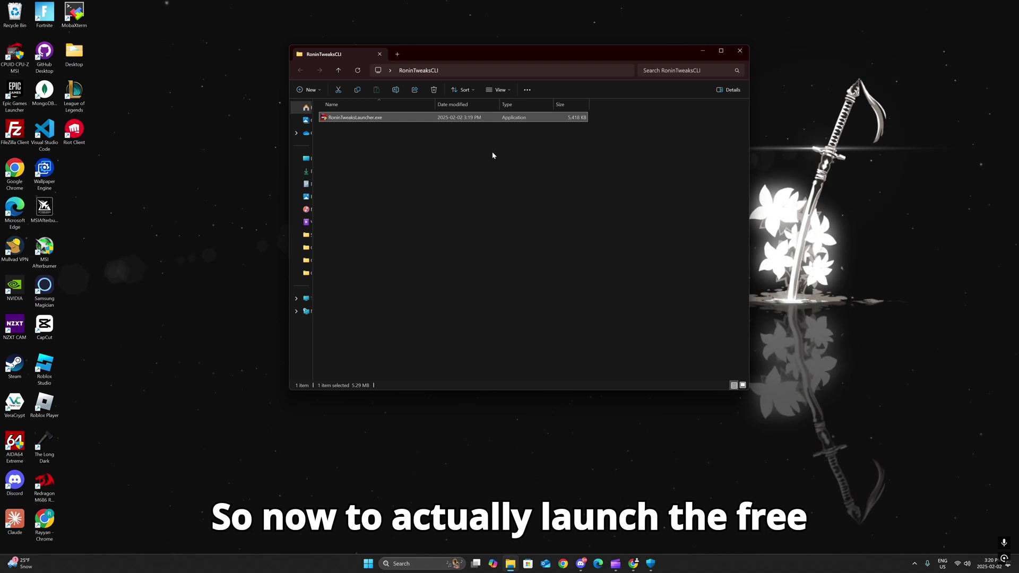
{"action": "left_click", "coordinate": [488, 158]}
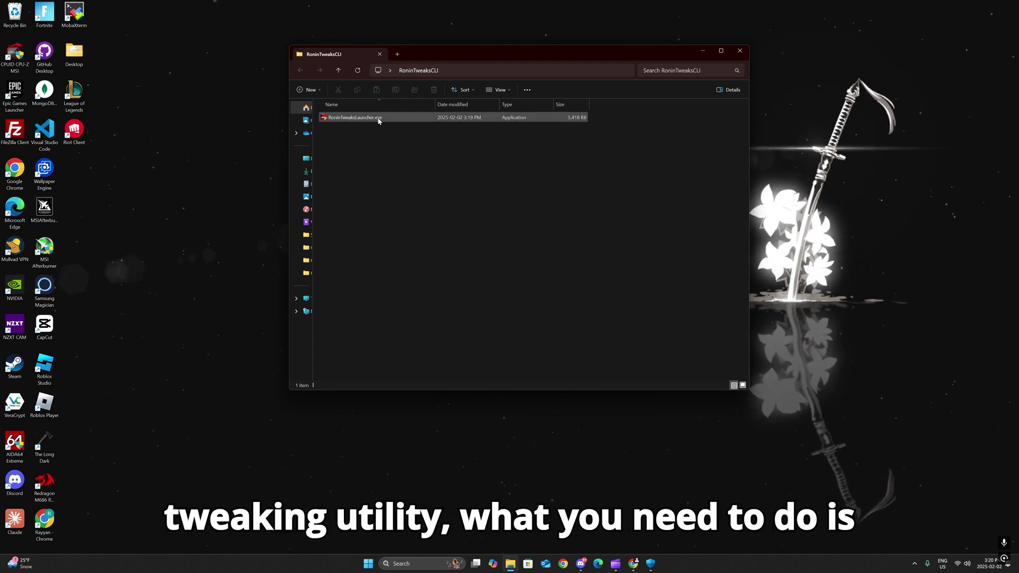
{"action": "double_click", "coordinate": [379, 118]}
{"action": "left_click", "coordinate": [434, 224]}
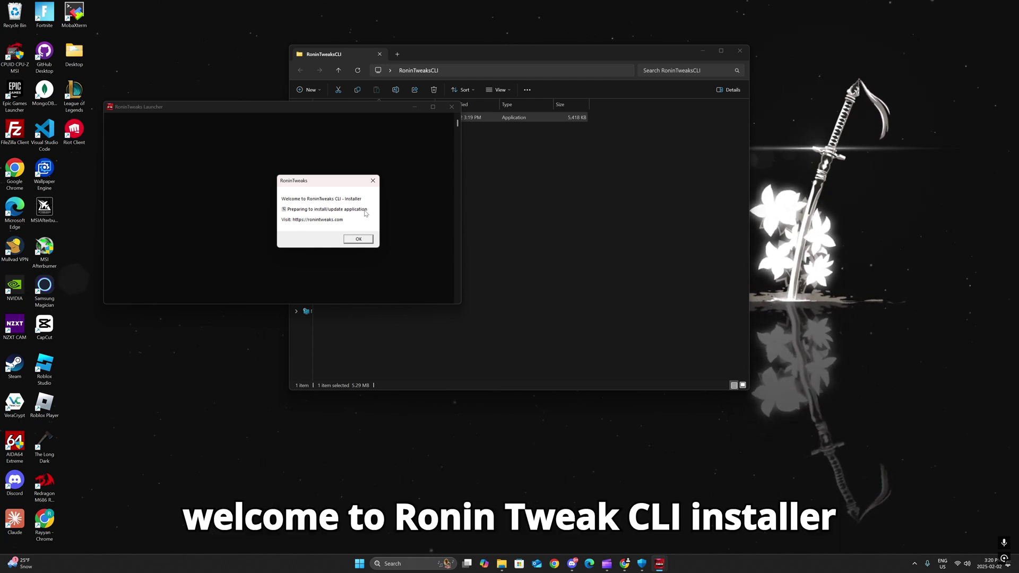
Step: Dismiss the installer welcome message and centre the launcher while the download finishes
{"action": "left_click", "coordinate": [701, 52]}
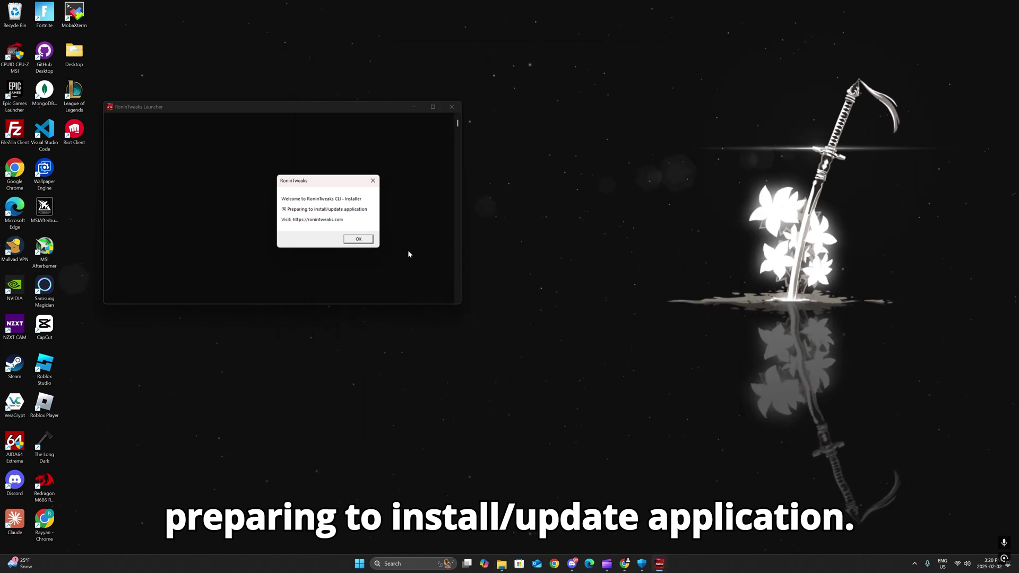
{"action": "left_click", "coordinate": [371, 241]}
{"action": "left_click_drag", "start_coordinate": [353, 106], "coordinate": [581, 138]}
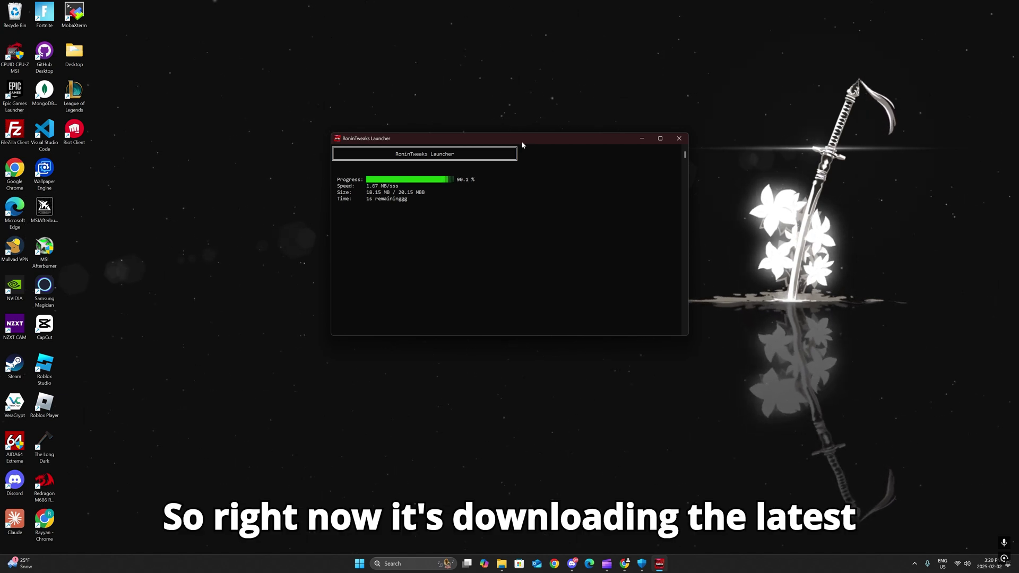
{"action": "left_click_drag", "start_coordinate": [523, 141], "coordinate": [506, 140]}
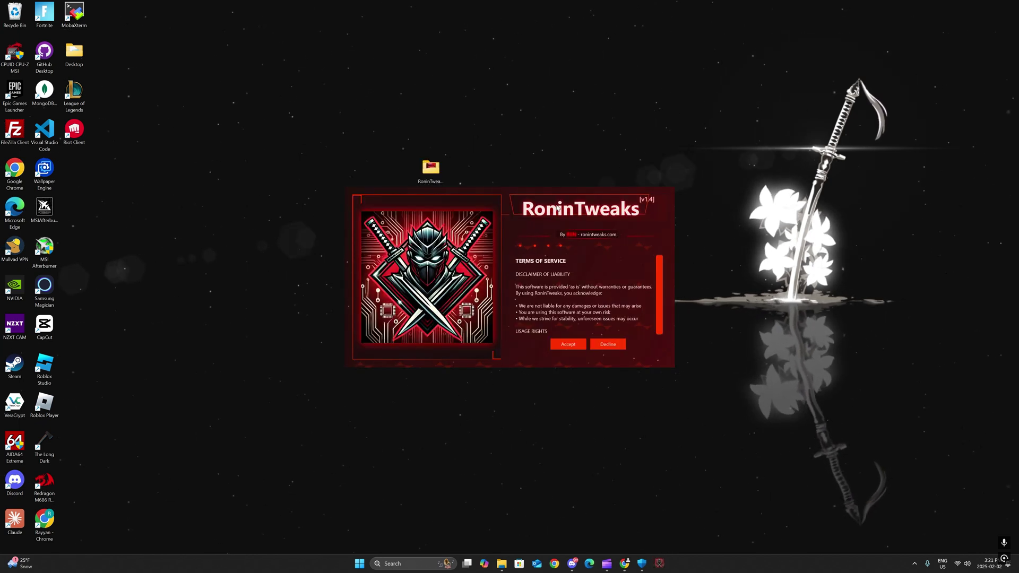
Step: Scroll through and accept the RoninTweaks v1.4 Terms of Service
{"action": "left_click_drag", "start_coordinate": [257, 97], "coordinate": [689, 406]}
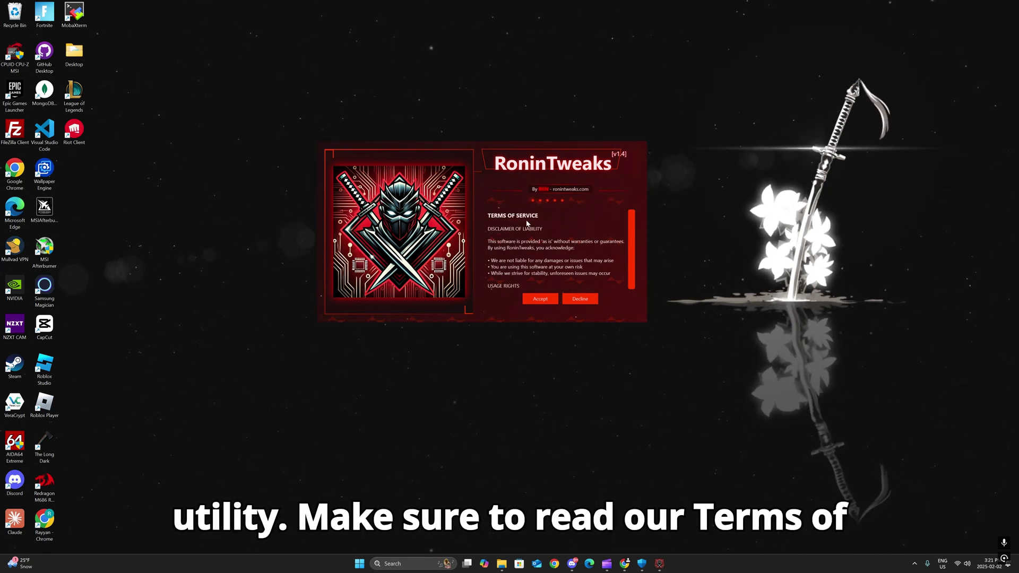
{"action": "scroll", "coordinate": [584, 236], "scroll_direction": "down", "scroll_amount": 2}
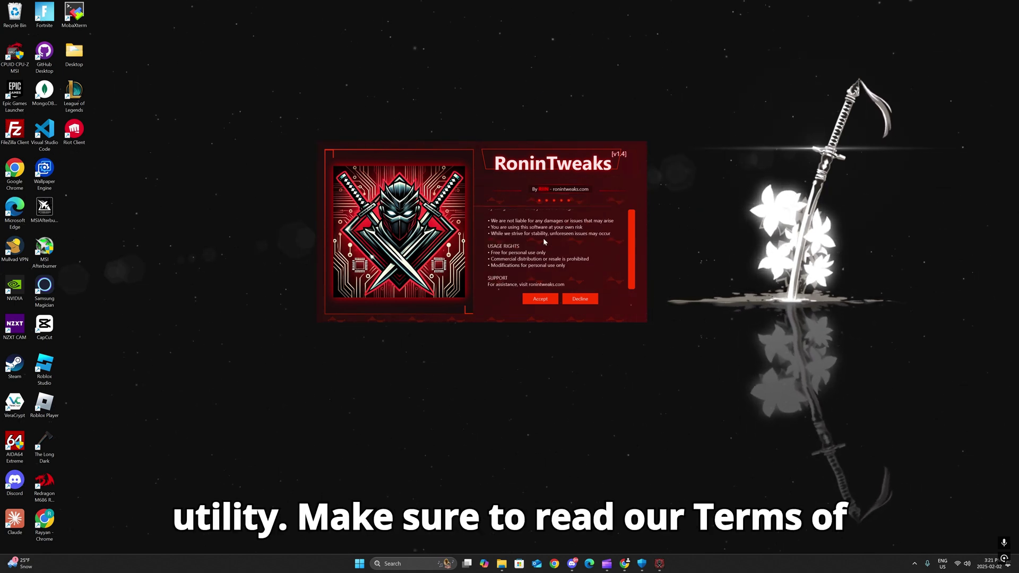
{"action": "left_click", "coordinate": [540, 299]}
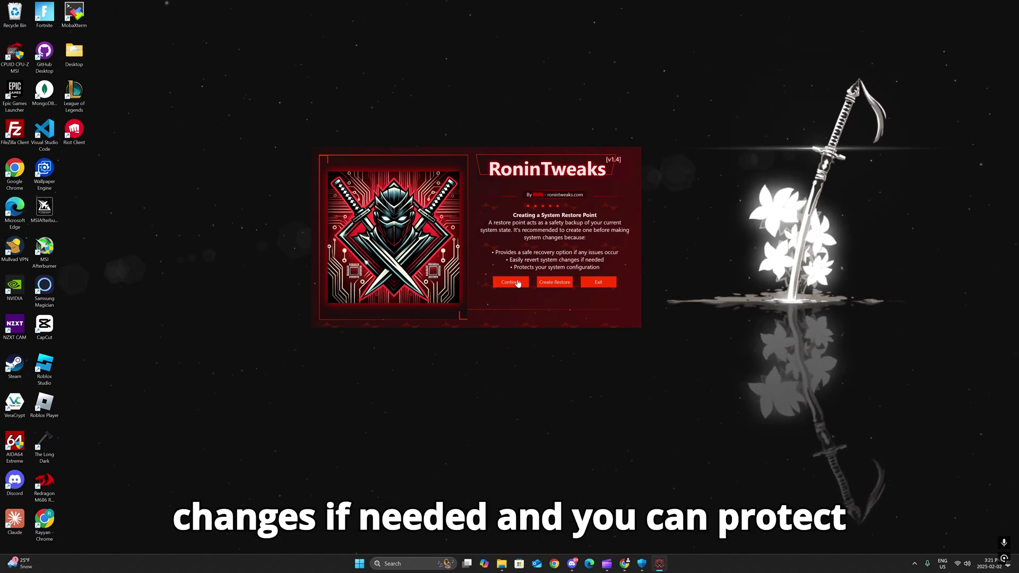
Step: Create a system restore point and continue into the tweaks console
{"action": "left_click", "coordinate": [555, 281]}
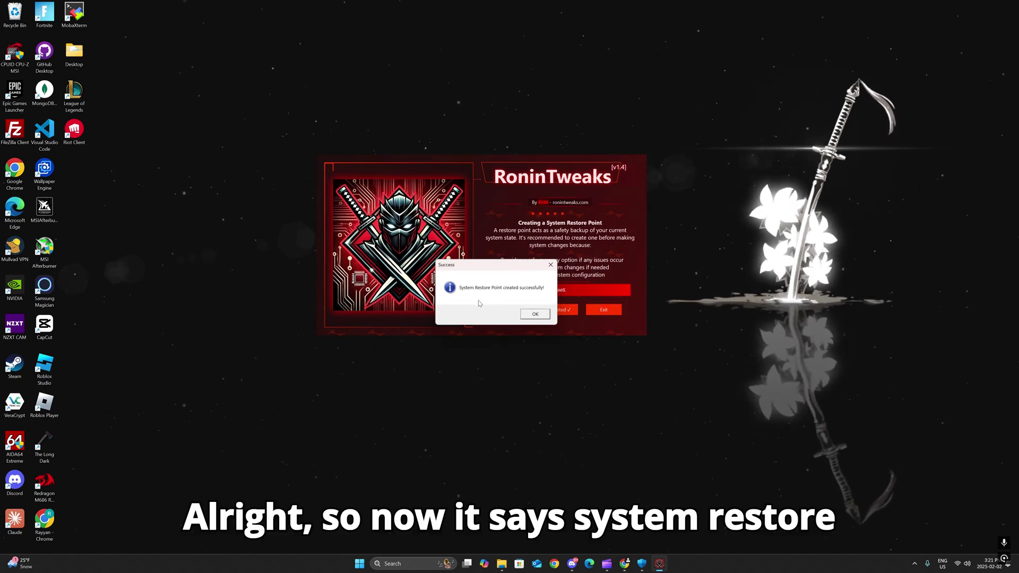
{"action": "left_click", "coordinate": [534, 314]}
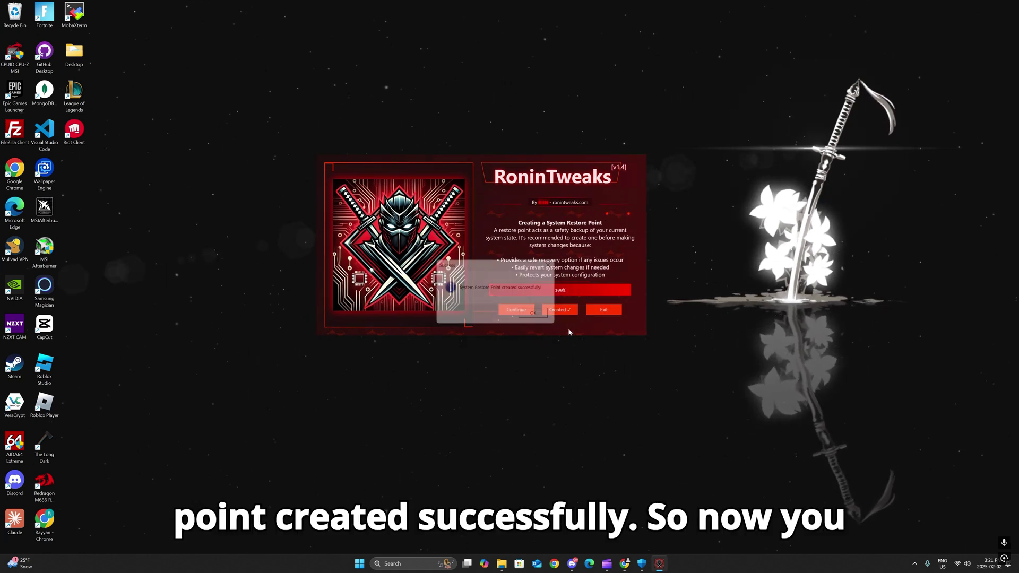
{"action": "left_click", "coordinate": [512, 313]}
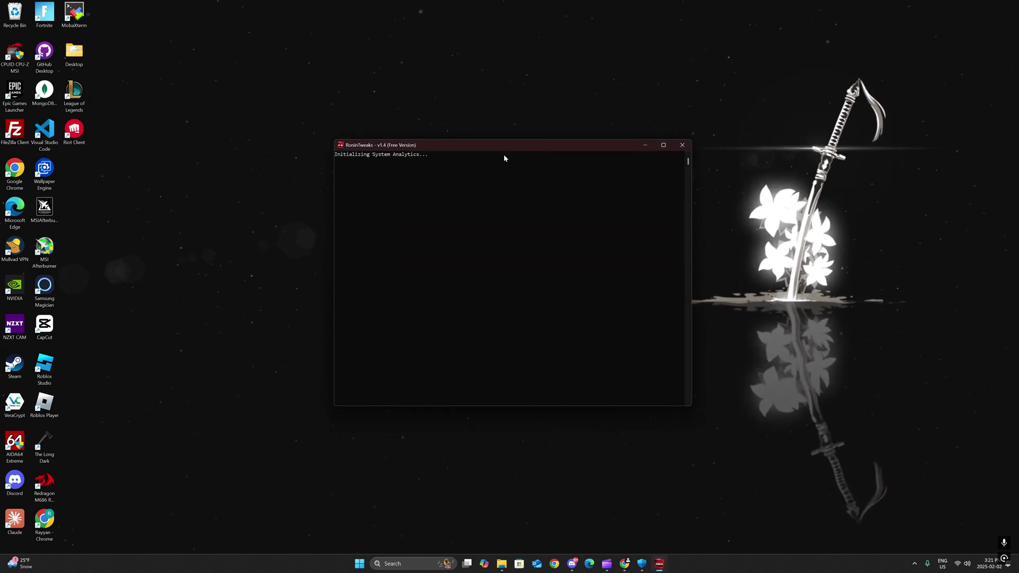
Step: Reposition the console window and copy the !rolecli custom-role command
{"action": "left_click_drag", "start_coordinate": [500, 142], "coordinate": [509, 140]}
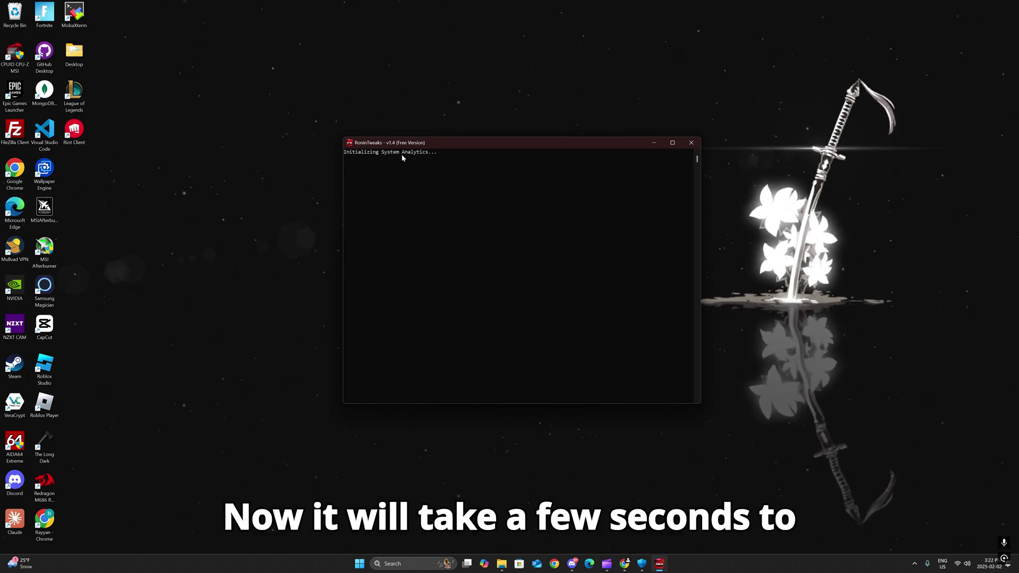
{"action": "left_click_drag", "start_coordinate": [475, 141], "coordinate": [472, 138]}
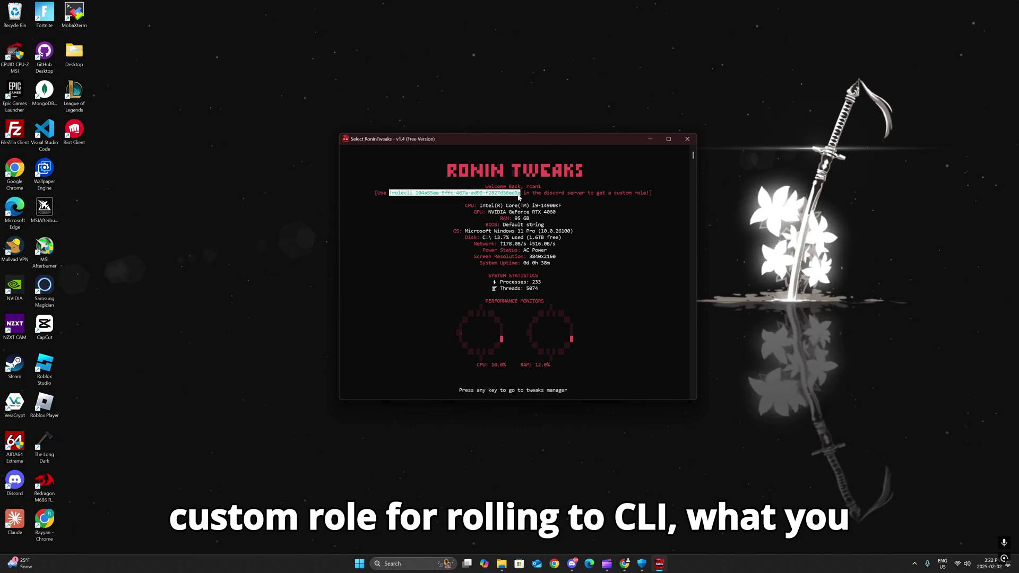
{"action": "key", "text": "ctrl+c"}
Step: In Discord's #bot-commands channel, paste and send the copied !rolecli command
{"action": "left_click", "coordinate": [572, 564]}
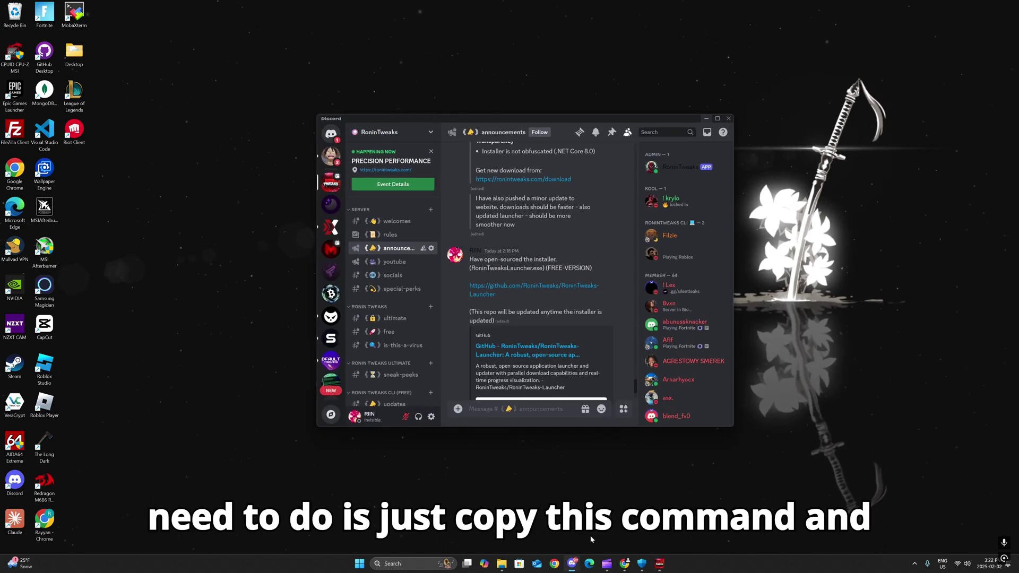
{"action": "scroll", "coordinate": [400, 273], "scroll_direction": "down", "scroll_amount": 5}
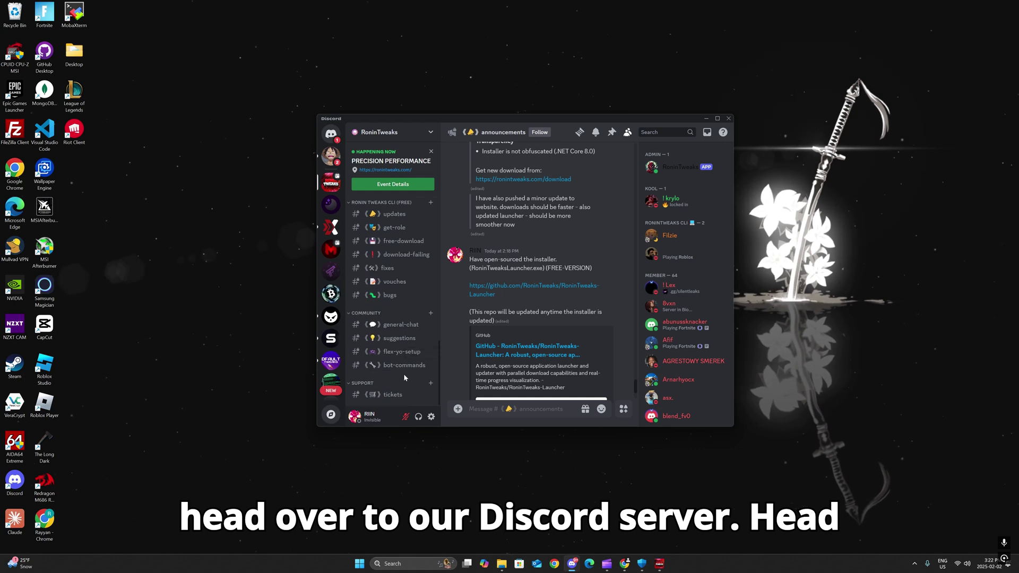
{"action": "left_click", "coordinate": [398, 365]}
{"action": "key", "text": "ctrl+v"}
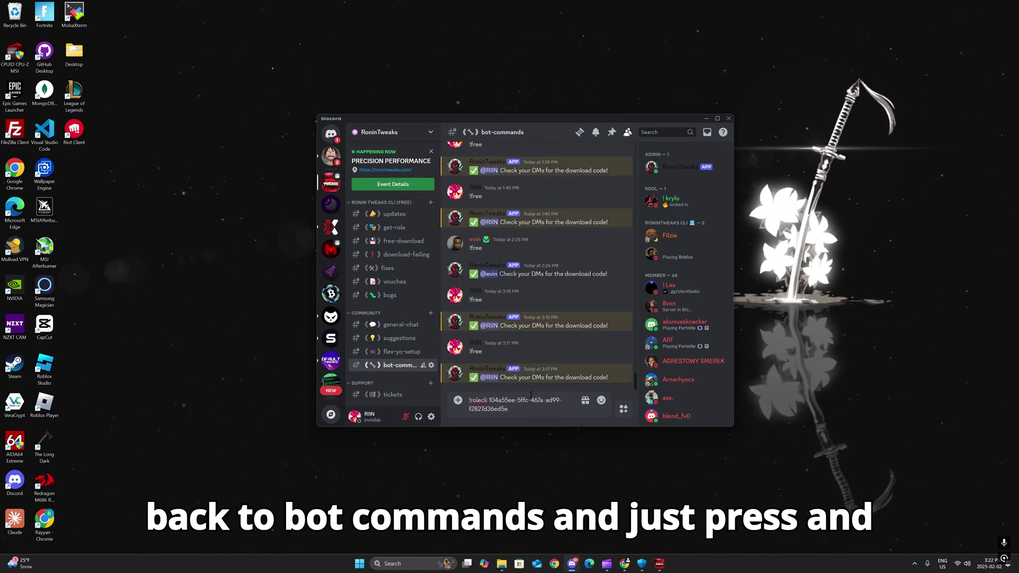
{"action": "key", "text": "Return"}
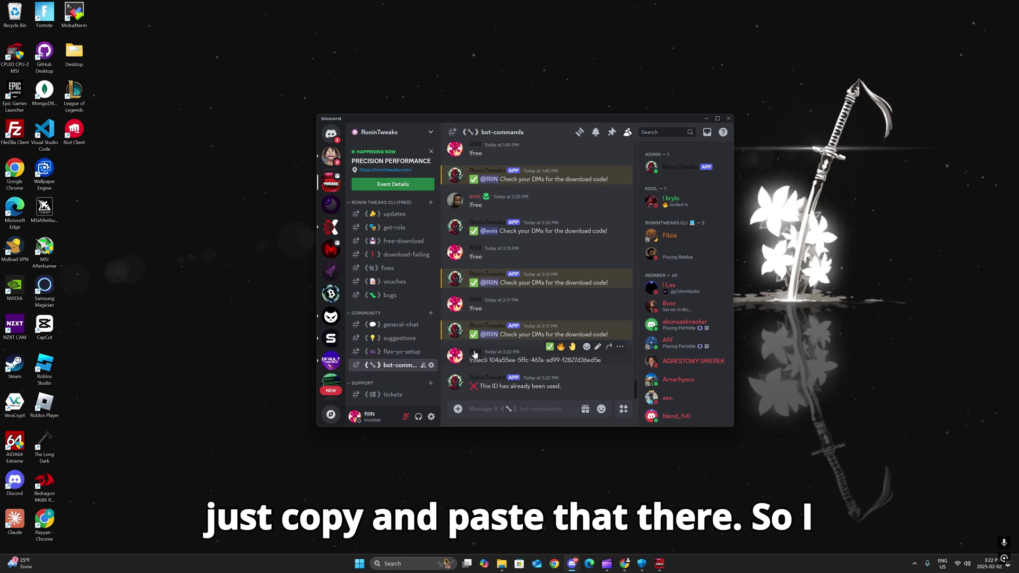
Step: Open the sender's profile card to show its assigned roles
{"action": "left_click", "coordinate": [475, 355]}
{"action": "left_click", "coordinate": [459, 394]}
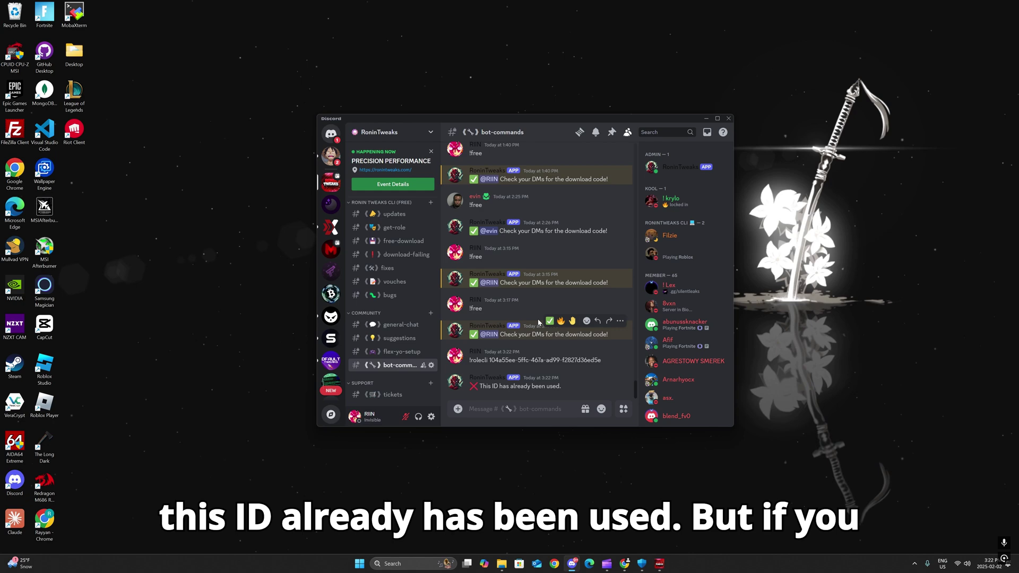
{"action": "left_click", "coordinate": [478, 351]}
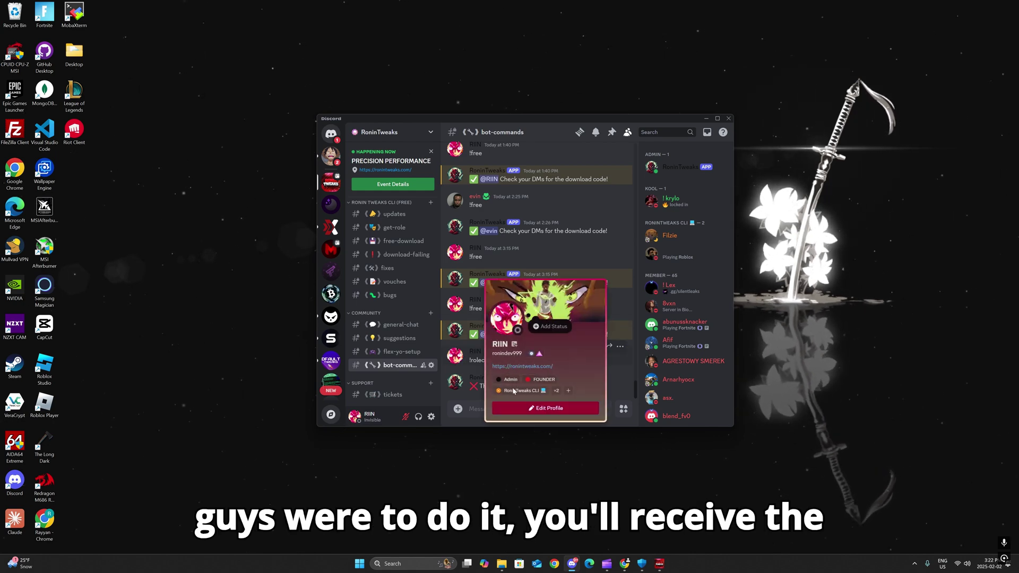
Step: Back in the console, highlight SYSTEM STATISTICS and the CPU-to-uptime info, then continue to the tweaks manager
{"action": "left_click", "coordinate": [707, 118]}
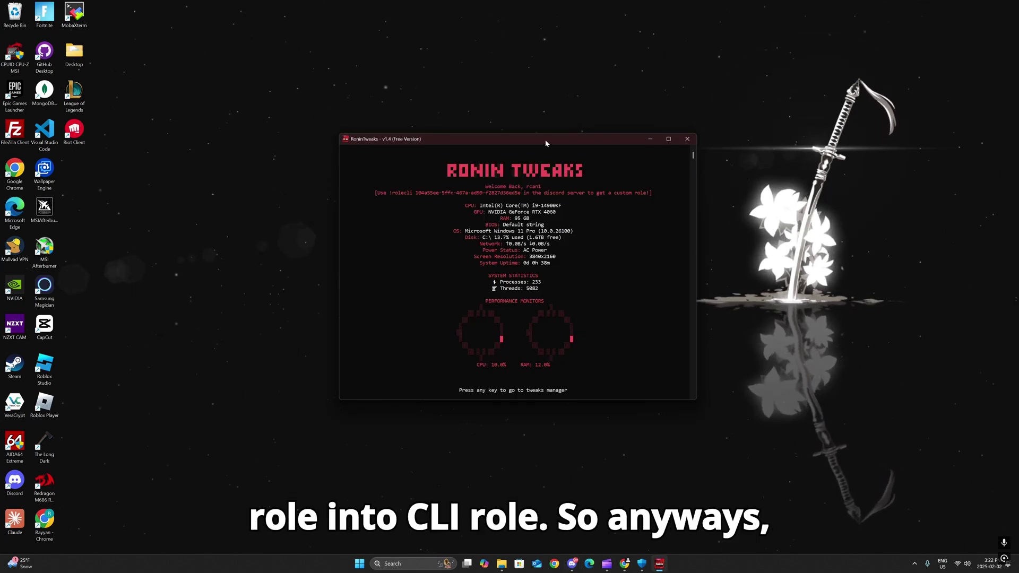
{"action": "left_click_drag", "start_coordinate": [566, 140], "coordinate": [576, 146]}
{"action": "left_click_drag", "start_coordinate": [500, 281], "coordinate": [551, 282]}
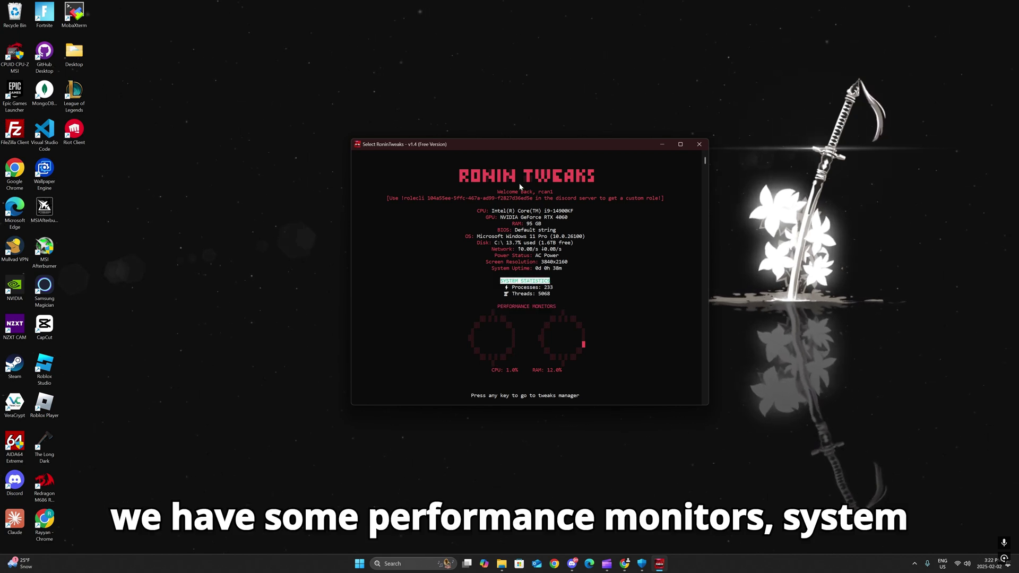
{"action": "left_click_drag", "start_coordinate": [470, 211], "coordinate": [579, 270]}
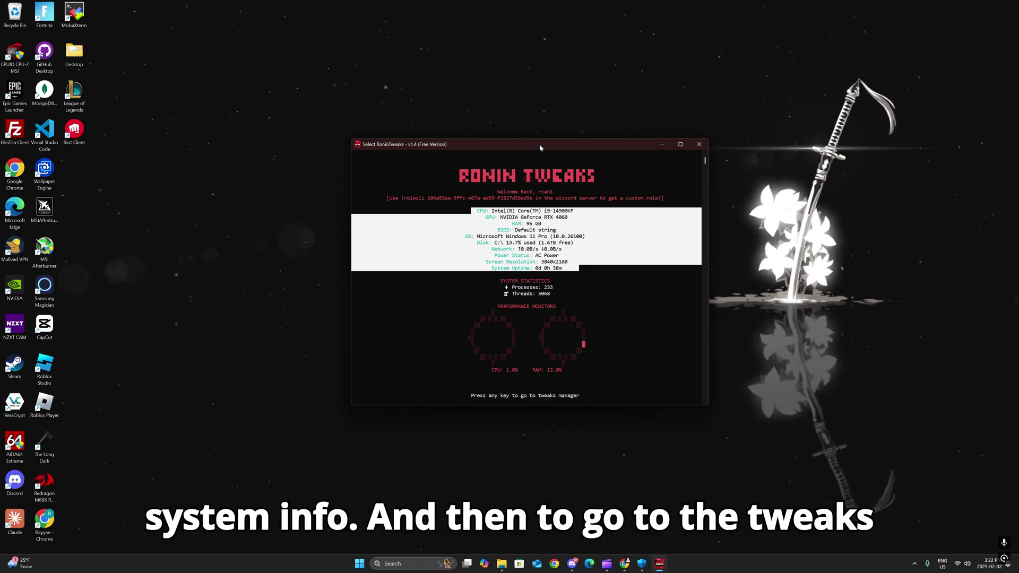
{"action": "left_click", "coordinate": [628, 369]}
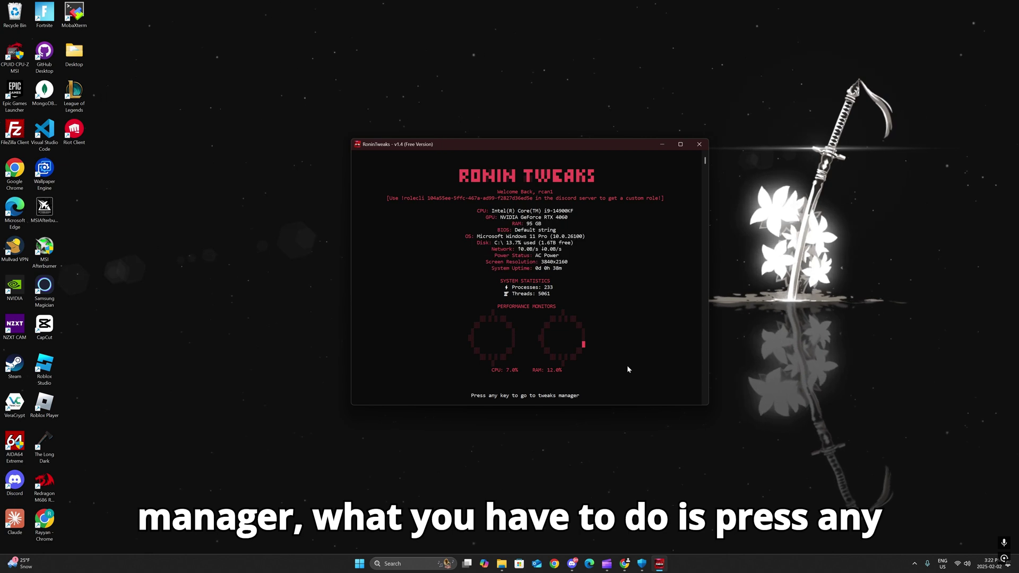
{"action": "key", "text": "Return"}
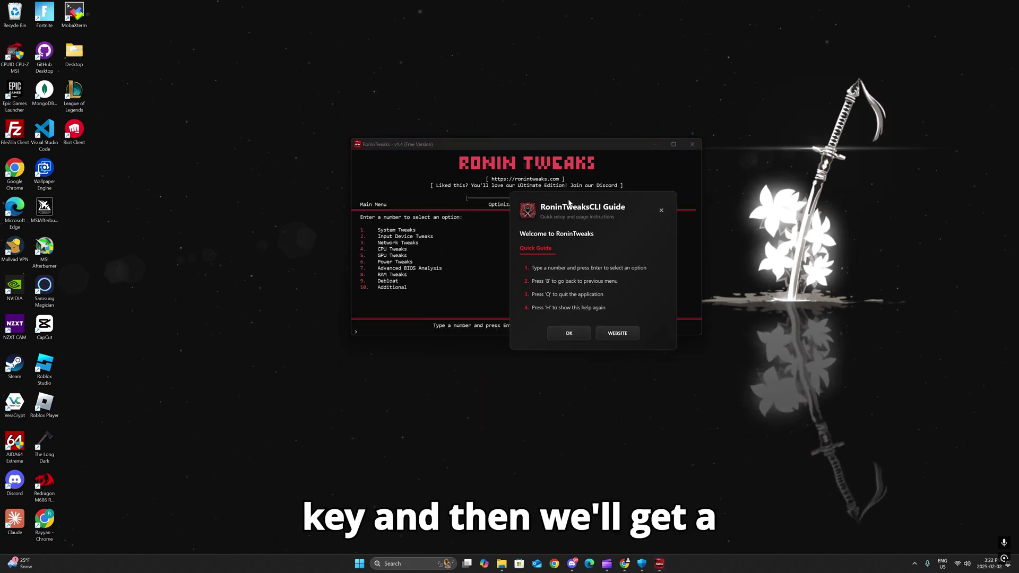
Step: Move the Quick Guide aside, close it, and highlight the total of 28 optimizations
{"action": "left_click_drag", "start_coordinate": [480, 215], "coordinate": [505, 362]}
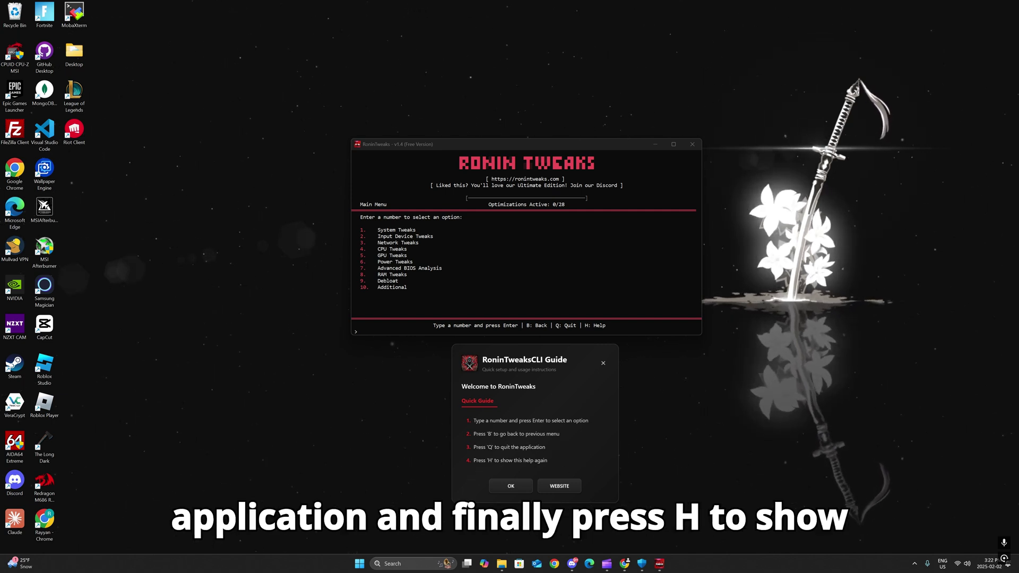
{"action": "left_click", "coordinate": [510, 487]}
{"action": "left_click_drag", "start_coordinate": [507, 144], "coordinate": [532, 157]}
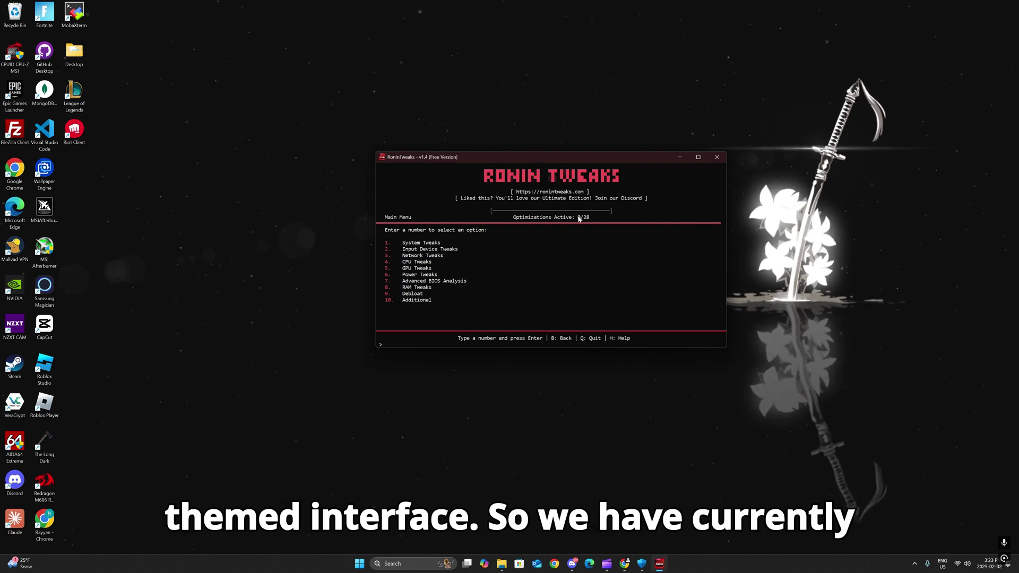
{"action": "left_click_drag", "start_coordinate": [588, 218], "coordinate": [582, 218]}
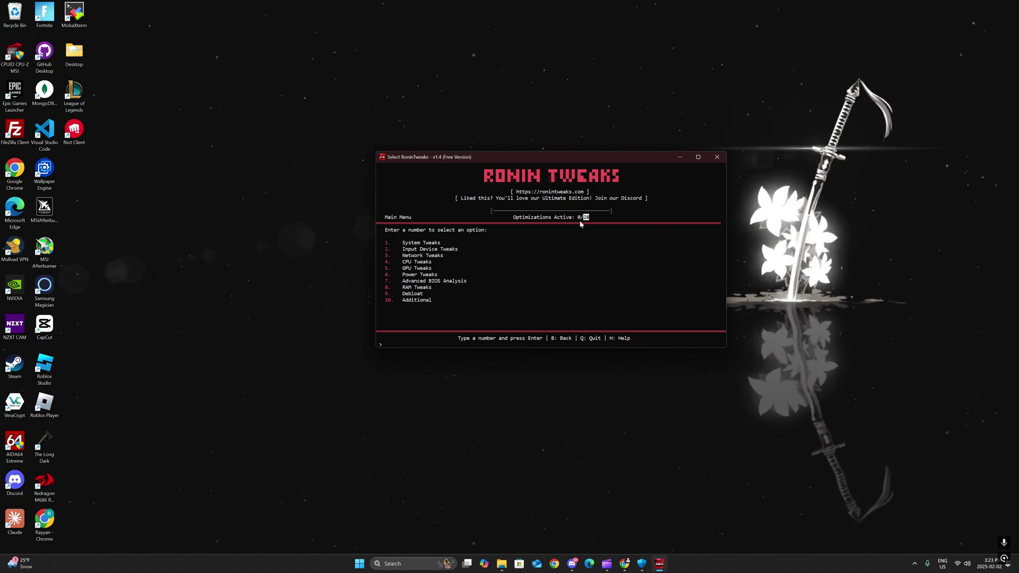
Step: Highlight the list of tweak categories, then return focus to the menu prompt
{"action": "left_click_drag", "start_coordinate": [521, 158], "coordinate": [496, 160]}
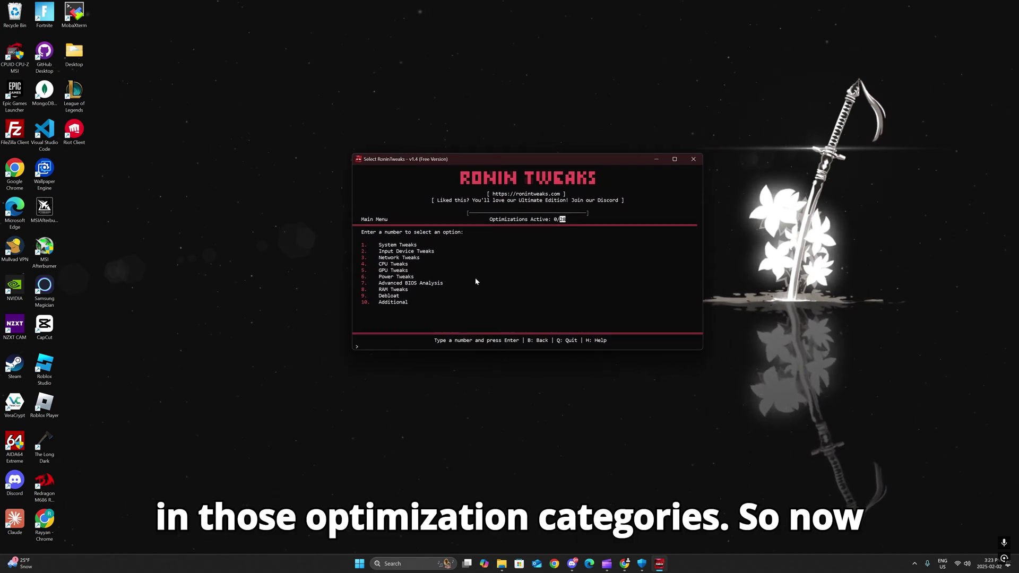
{"action": "left_click_drag", "start_coordinate": [364, 243], "coordinate": [434, 303]}
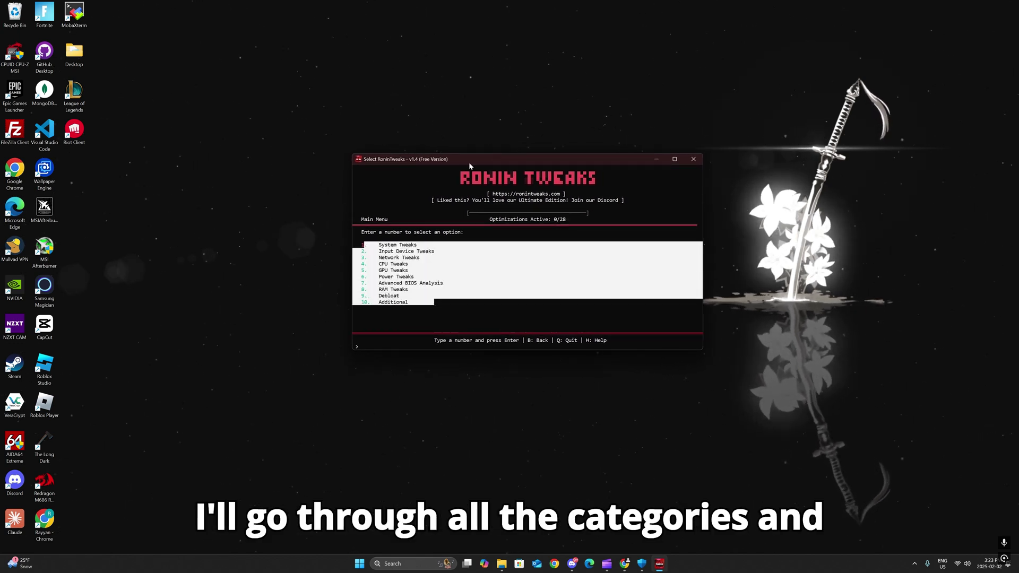
{"action": "left_click_drag", "start_coordinate": [469, 166], "coordinate": [460, 162]}
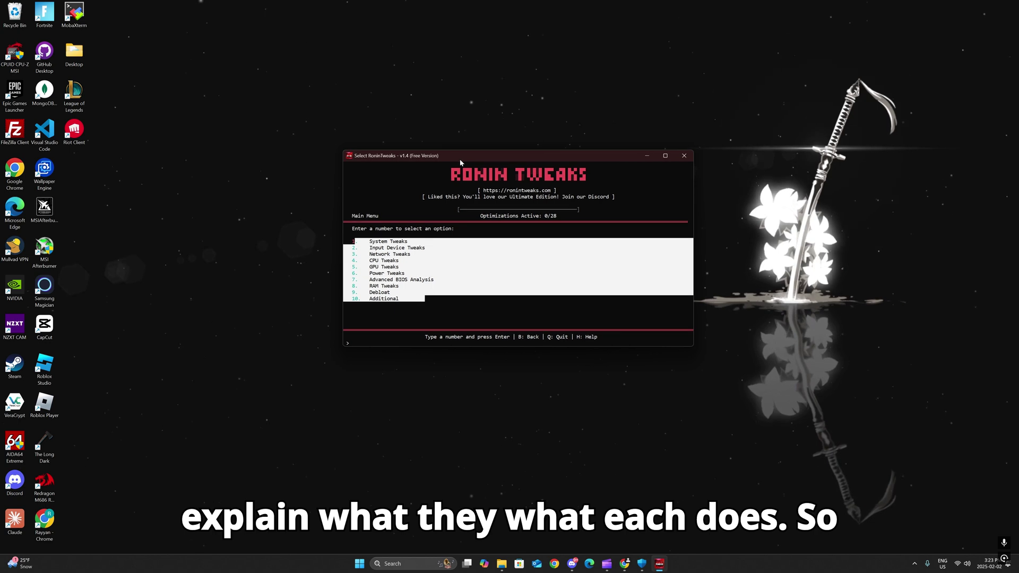
{"action": "left_click", "coordinate": [370, 250]}
{"action": "type", "text": "1"}
{"action": "key", "text": "Return"}
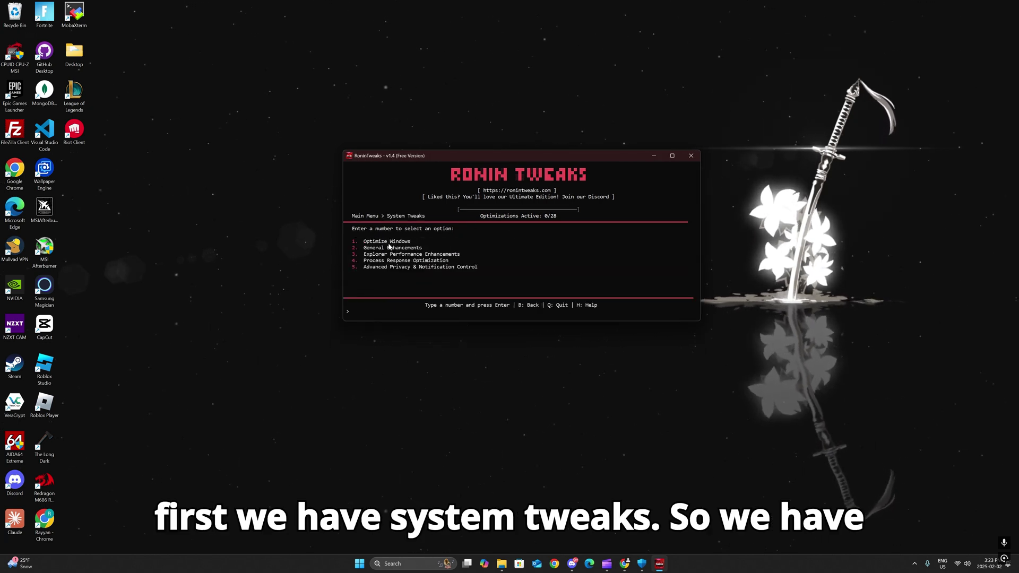
{"action": "left_click", "coordinate": [365, 242]}
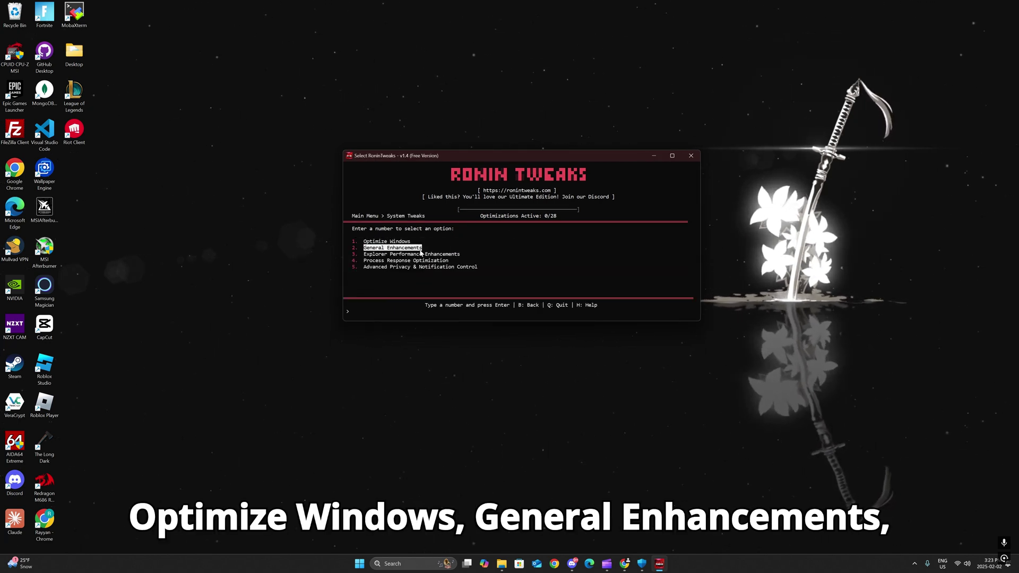
{"action": "left_click_drag", "start_coordinate": [364, 255], "coordinate": [463, 259]}
{"action": "left_click_drag", "start_coordinate": [364, 261], "coordinate": [448, 262]}
{"action": "left_click_drag", "start_coordinate": [364, 267], "coordinate": [474, 268]}
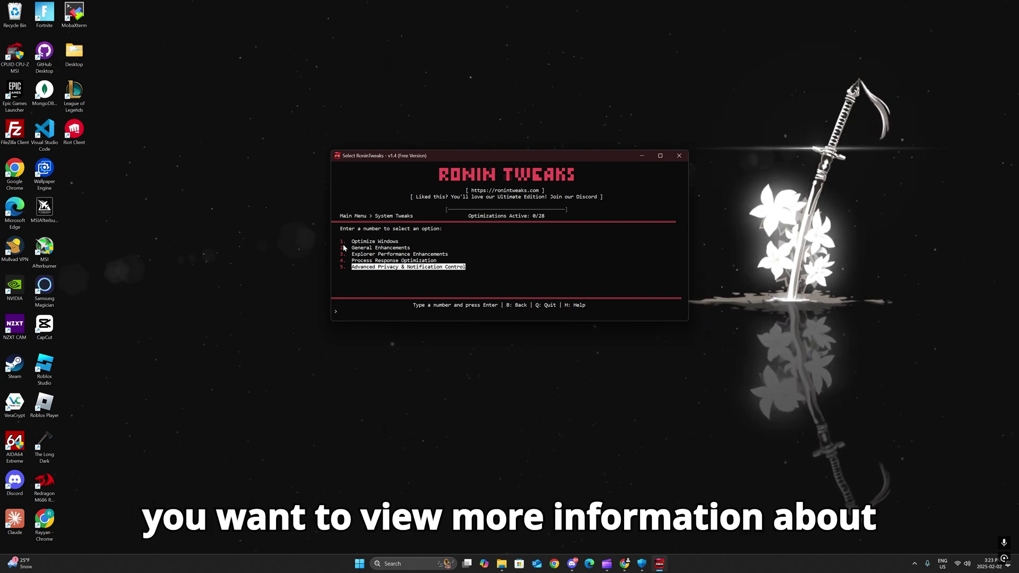
{"action": "left_click", "coordinate": [360, 295]}
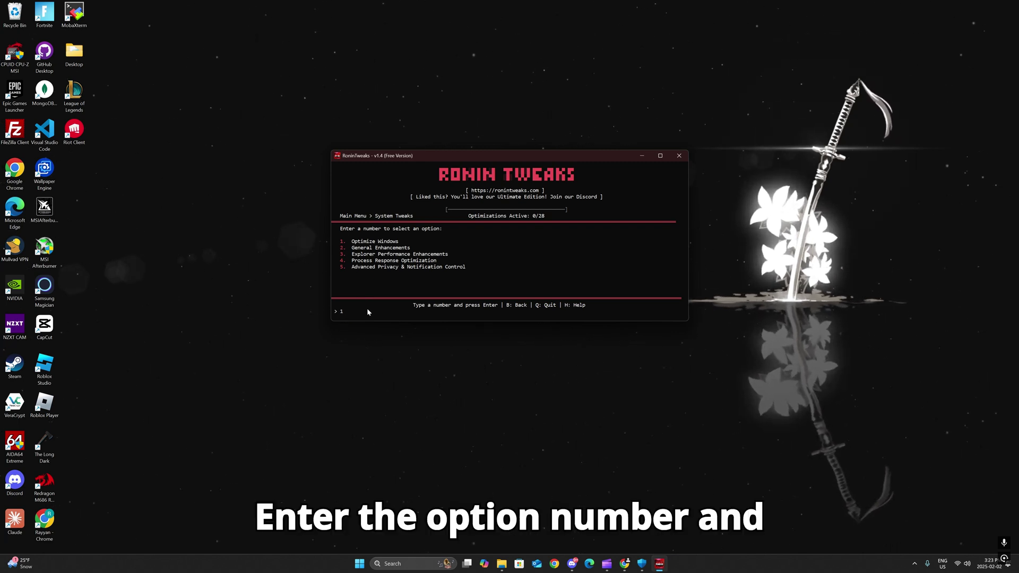
{"action": "key", "text": "Return"}
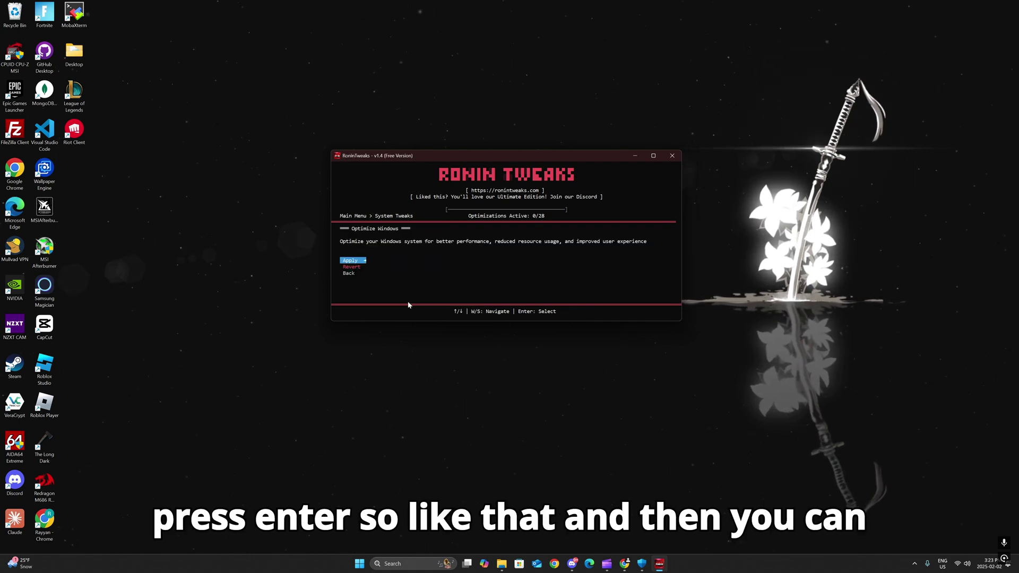
{"action": "left_click_drag", "start_coordinate": [340, 242], "coordinate": [644, 244]}
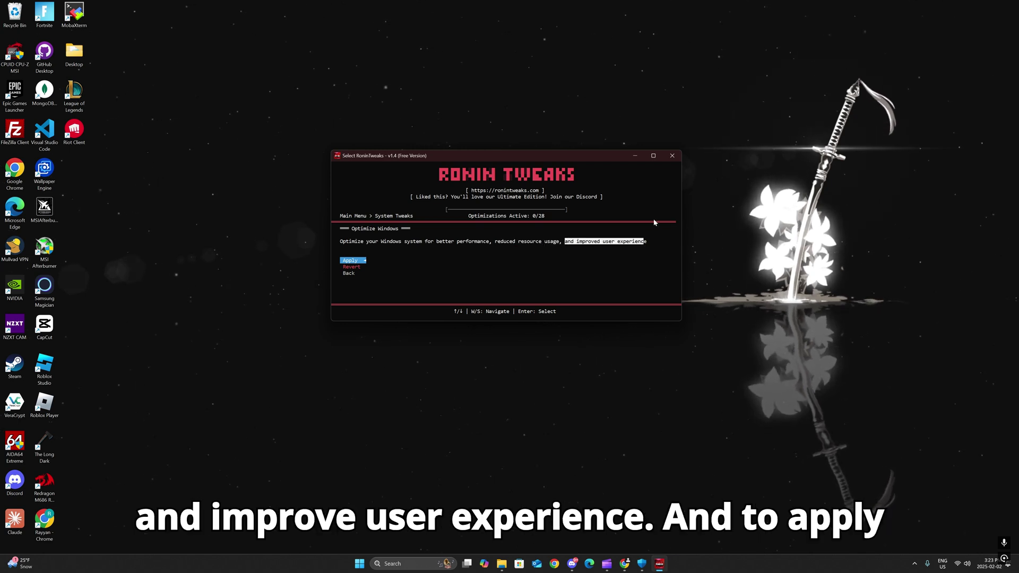
{"action": "left_click", "coordinate": [654, 223]}
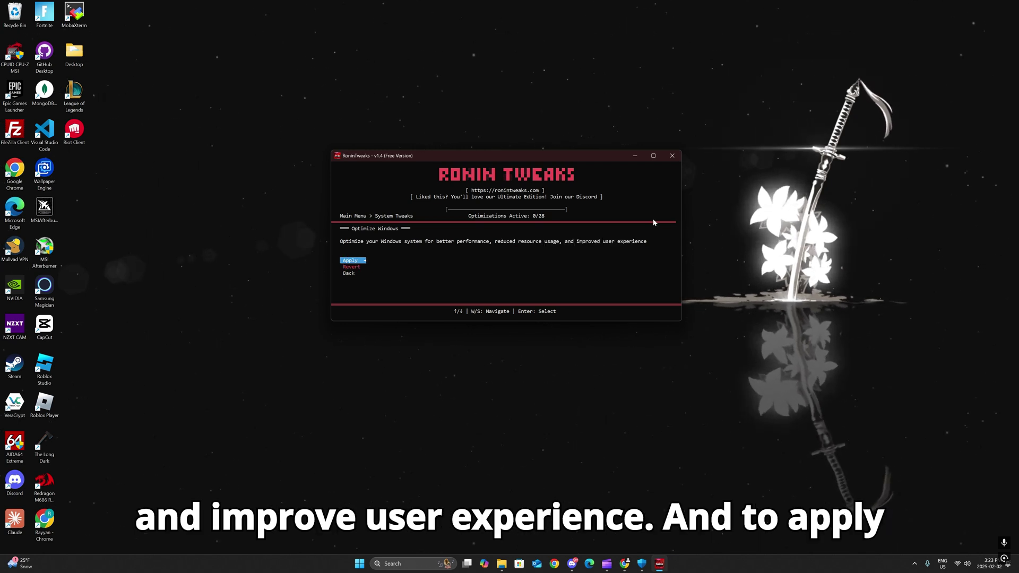
{"action": "key", "text": "Down"}
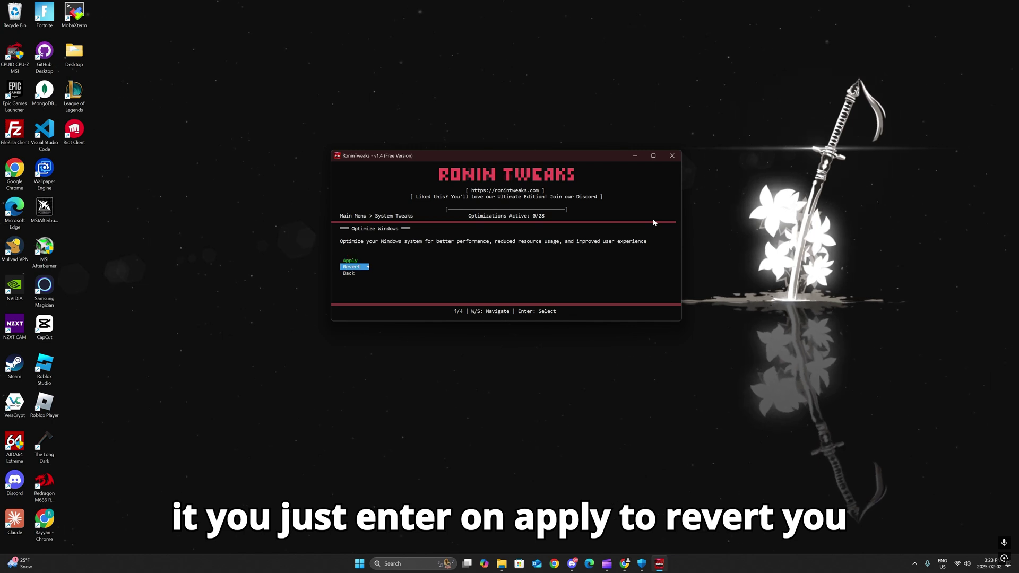
{"action": "key", "text": "Down"}
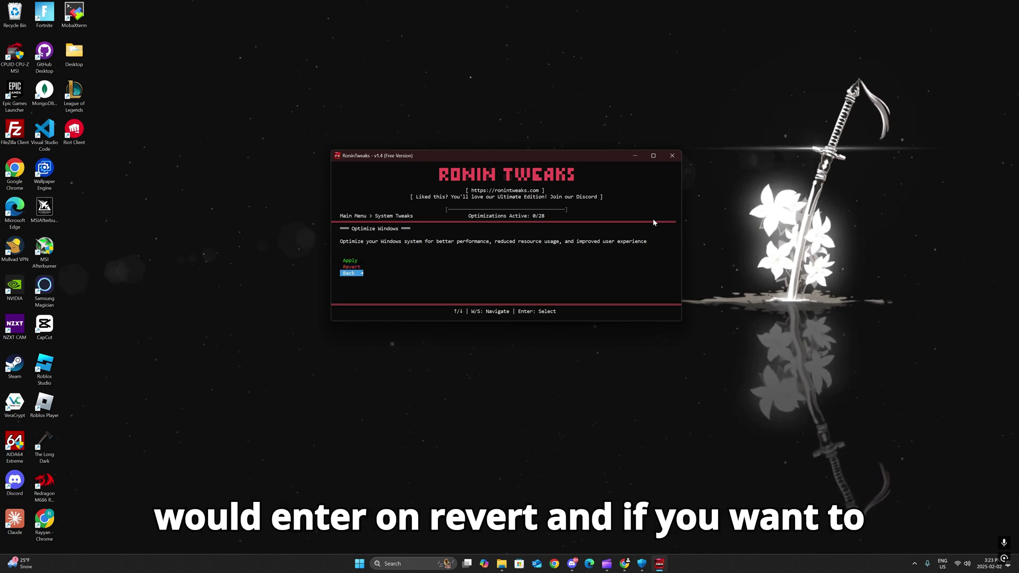
{"action": "key", "text": "Return"}
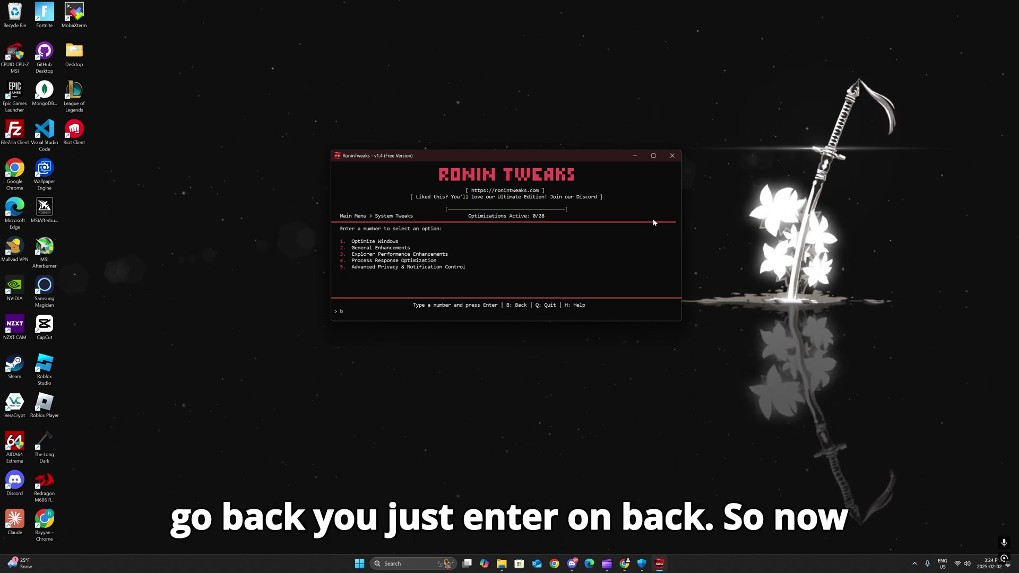
Step: Return to the main menu and view the Input Device and Network Tweaks categories in turn
{"action": "type", "text": "b"}
{"action": "key", "text": "Return"}
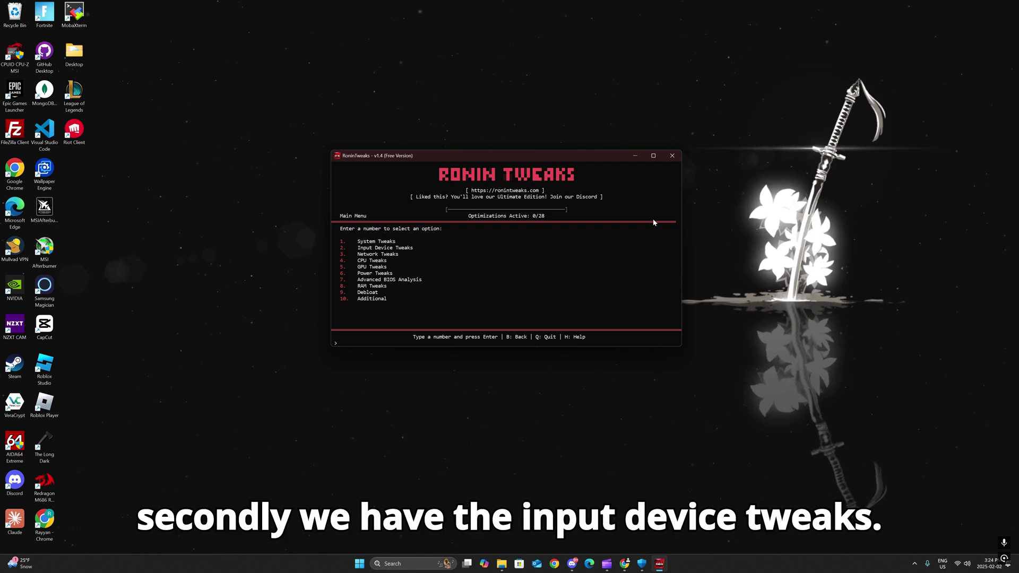
{"action": "key", "text": "Return"}
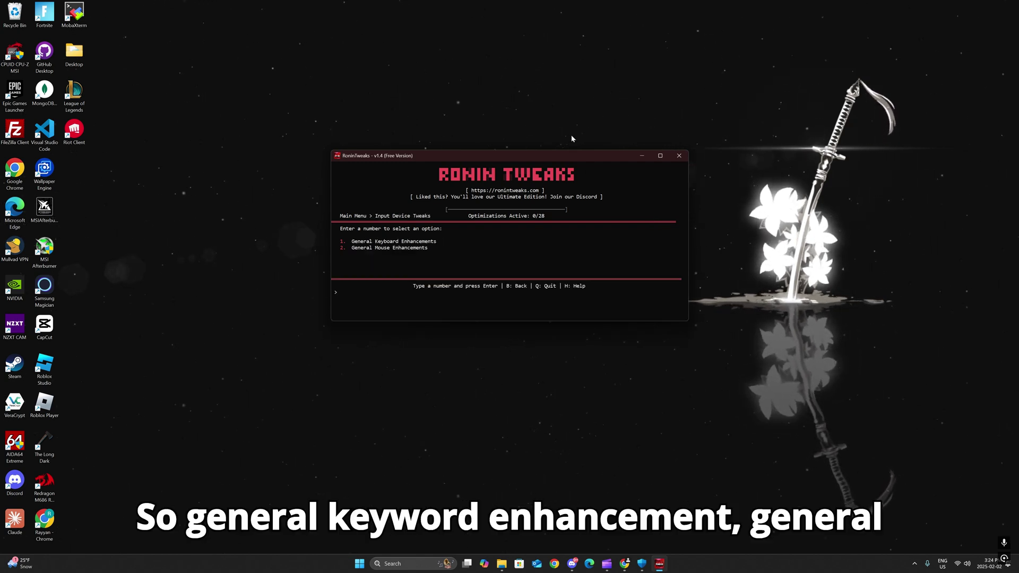
{"action": "type", "text": "b"}
{"action": "key", "text": "Return"}
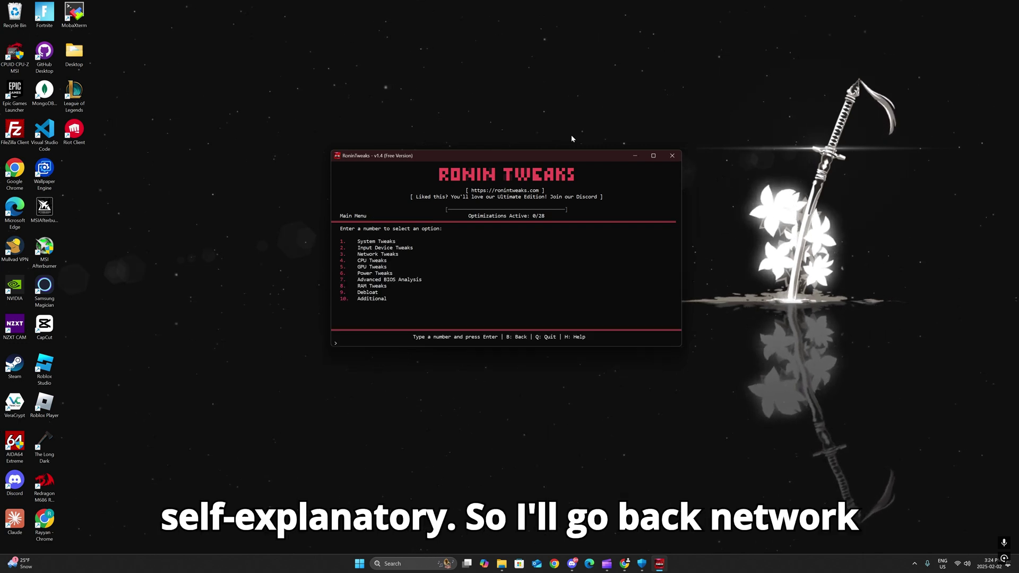
{"action": "type", "text": "3"}
{"action": "key", "text": "Return"}
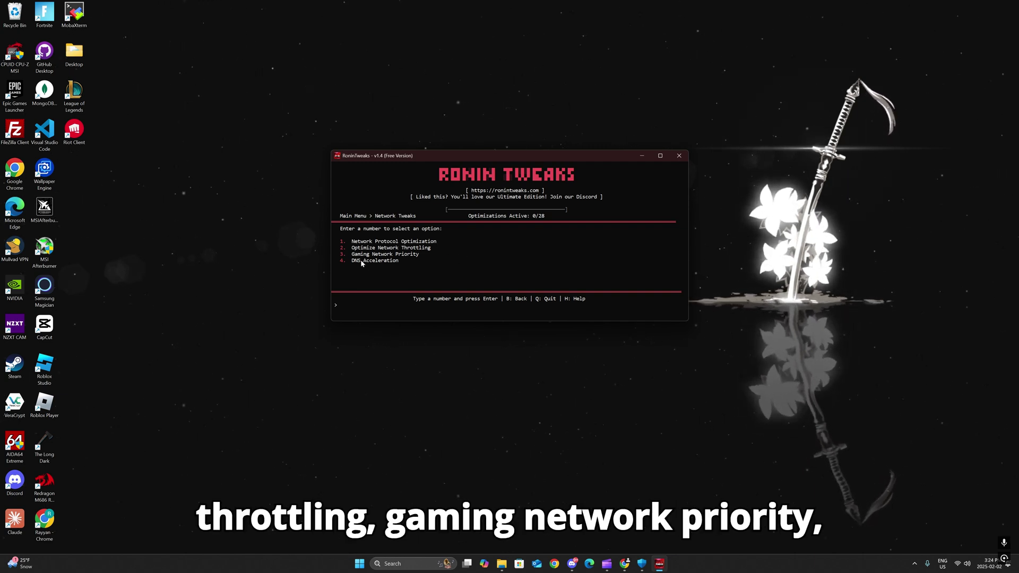
{"action": "type", "text": "b"}
{"action": "key", "text": "Return"}
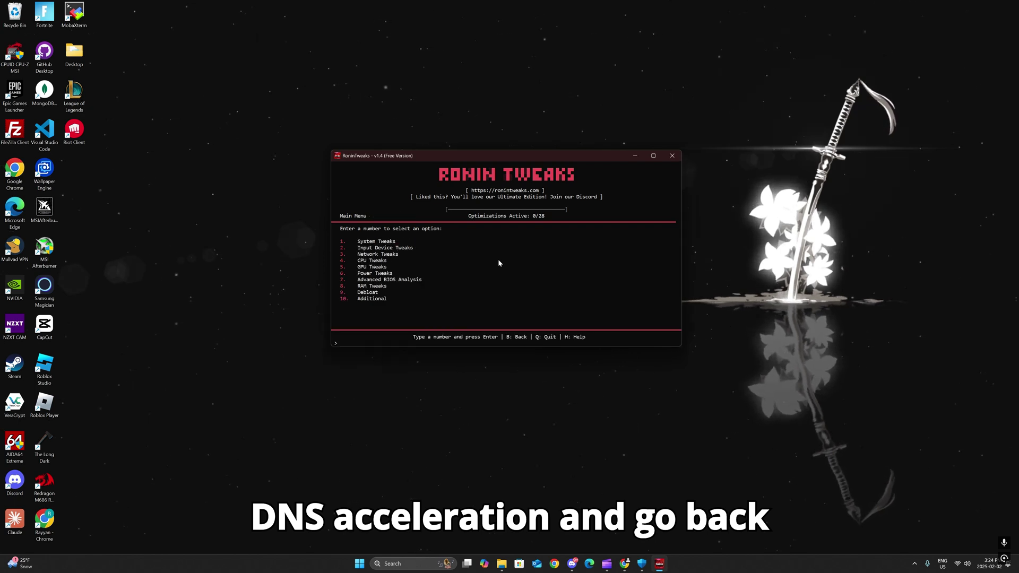
Step: In CPU Tweaks, view CPU Specific Optimizations (Autodetect), then back out to the main menu without applying
{"action": "type", "text": "4"}
{"action": "key", "text": "Return"}
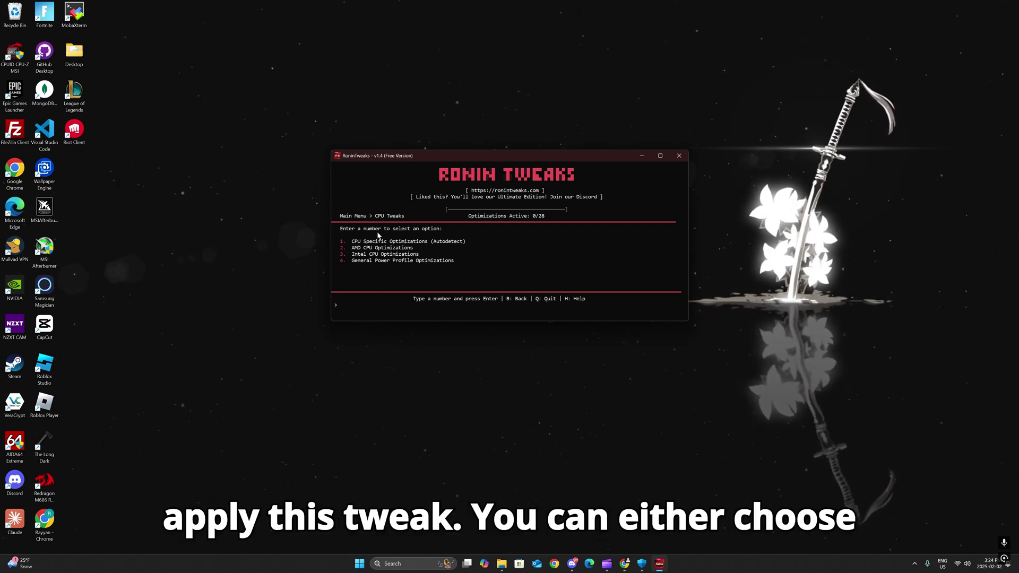
{"action": "left_click_drag", "start_coordinate": [349, 247], "coordinate": [421, 249]}
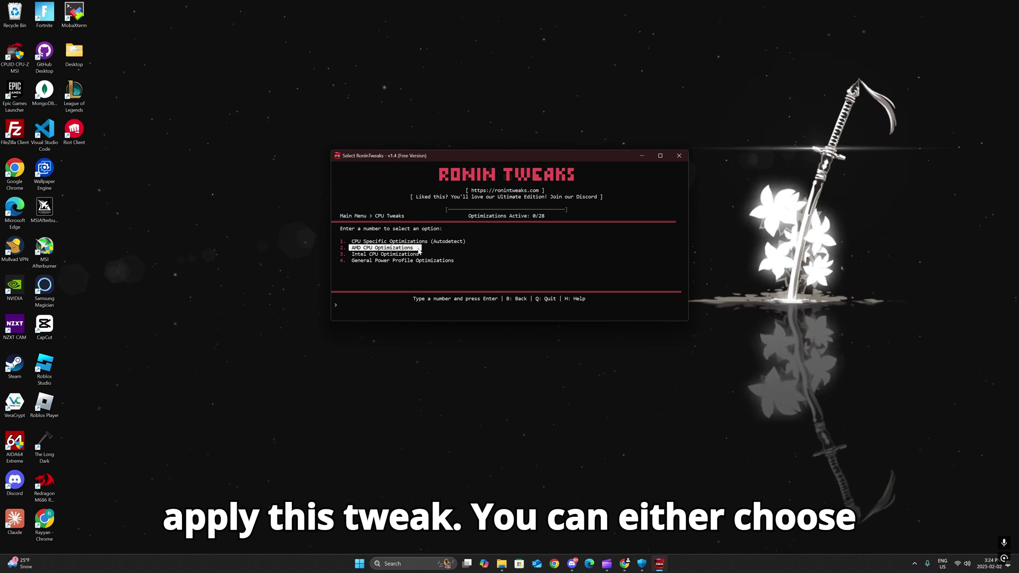
{"action": "left_click_drag", "start_coordinate": [353, 255], "coordinate": [427, 255]}
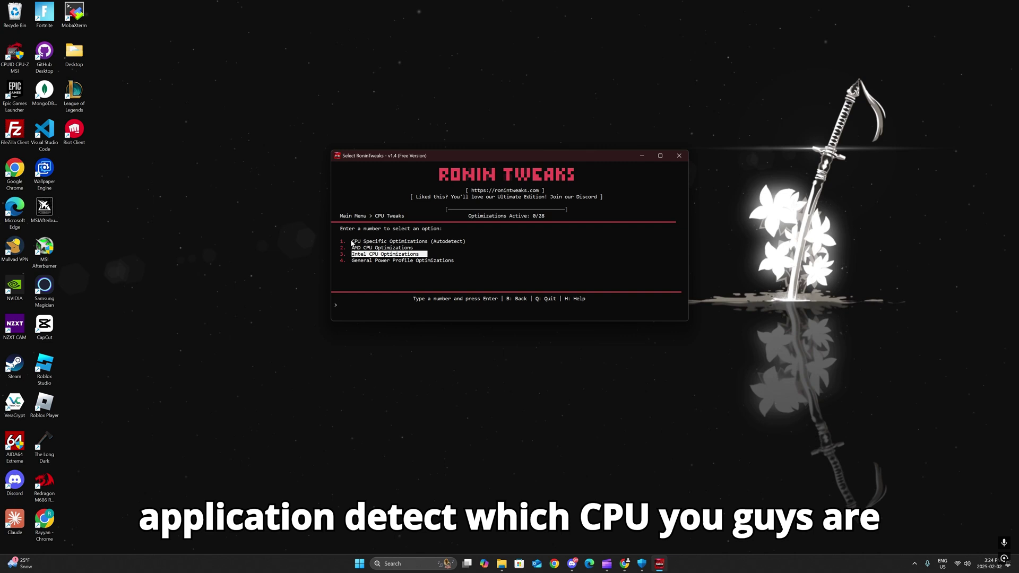
{"action": "left_click_drag", "start_coordinate": [352, 241], "coordinate": [456, 243]}
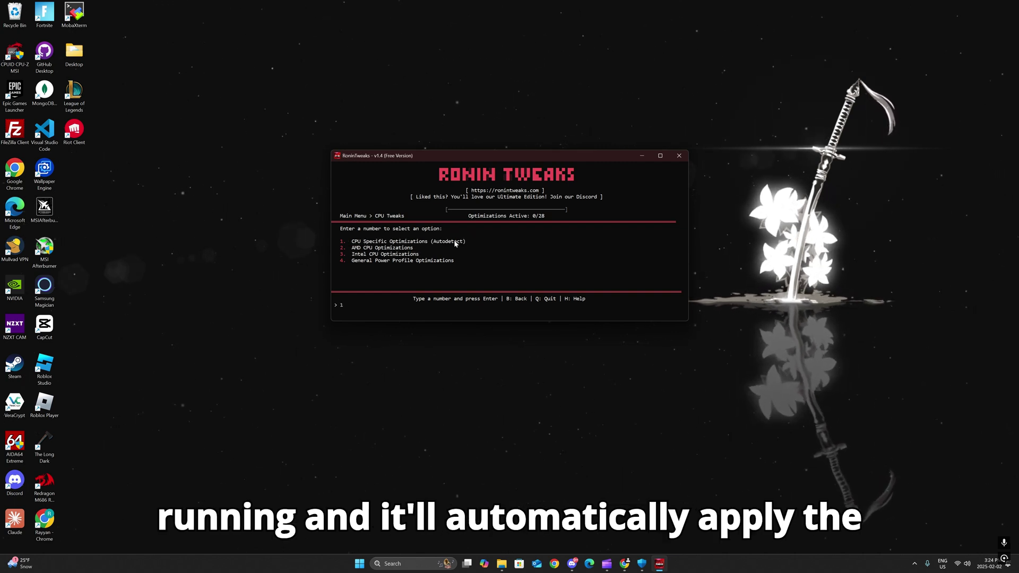
{"action": "type", "text": "1"}
{"action": "key", "text": "Return"}
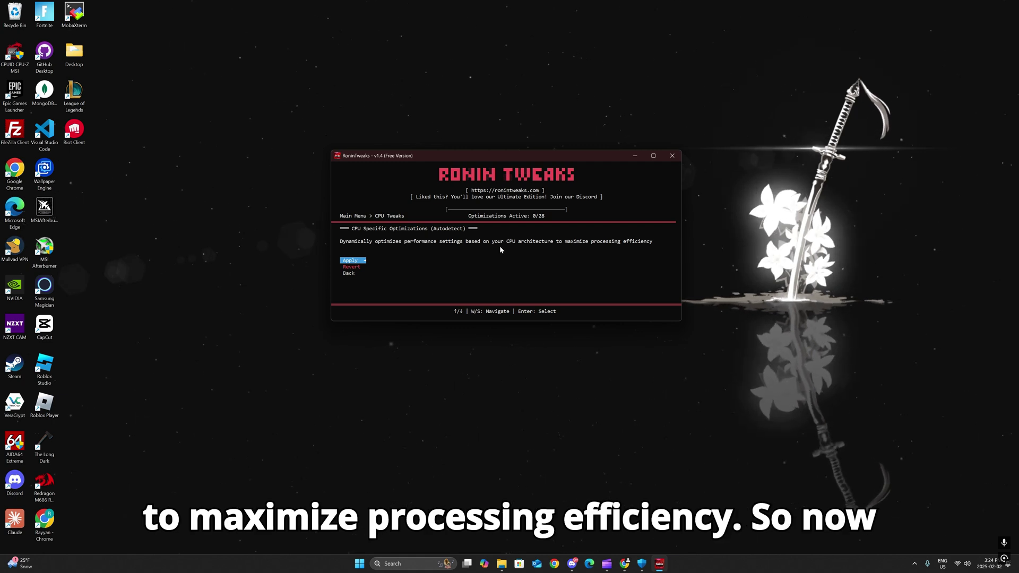
{"action": "key", "text": "Down"}
{"action": "key", "text": "Down"}
{"action": "key", "text": "Return"}
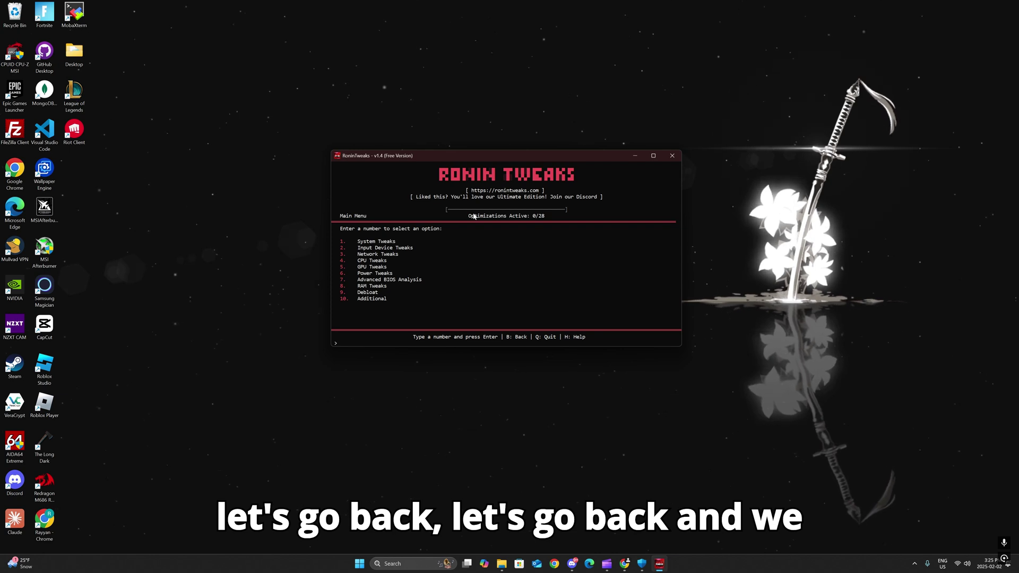
Step: View GPU Tweaks, marking the GPU Specific, AMD, NVIDIA and Intel optimization lines, then go back
{"action": "type", "text": "5"}
{"action": "key", "text": "Return"}
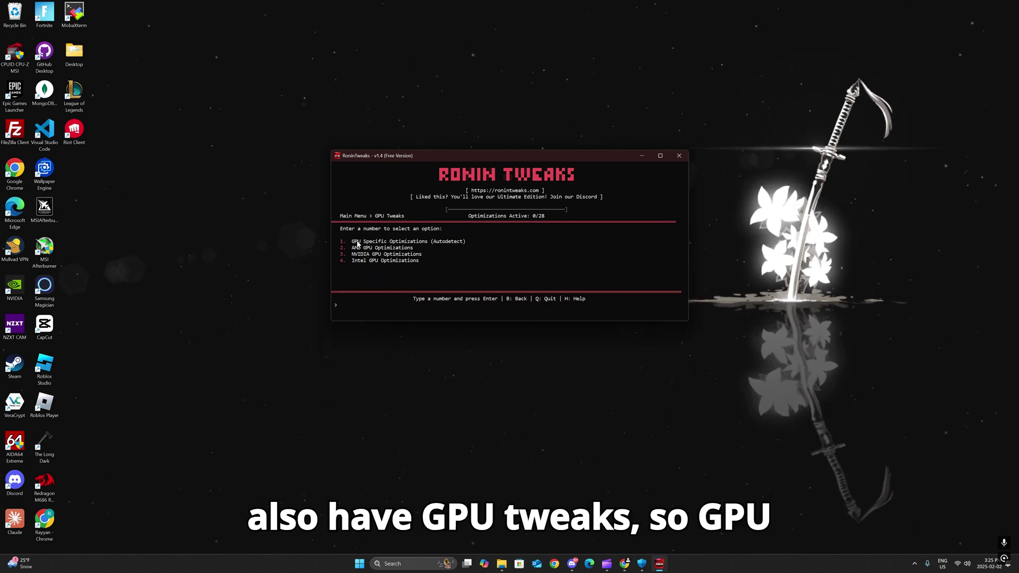
{"action": "left_click_drag", "start_coordinate": [352, 240], "coordinate": [440, 245]}
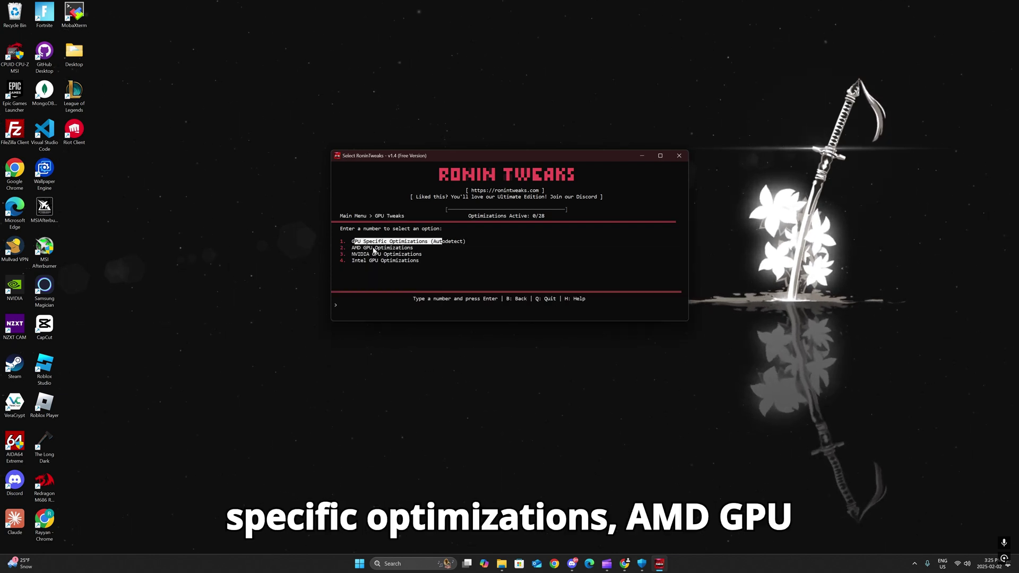
{"action": "left_click_drag", "start_coordinate": [349, 248], "coordinate": [421, 248]}
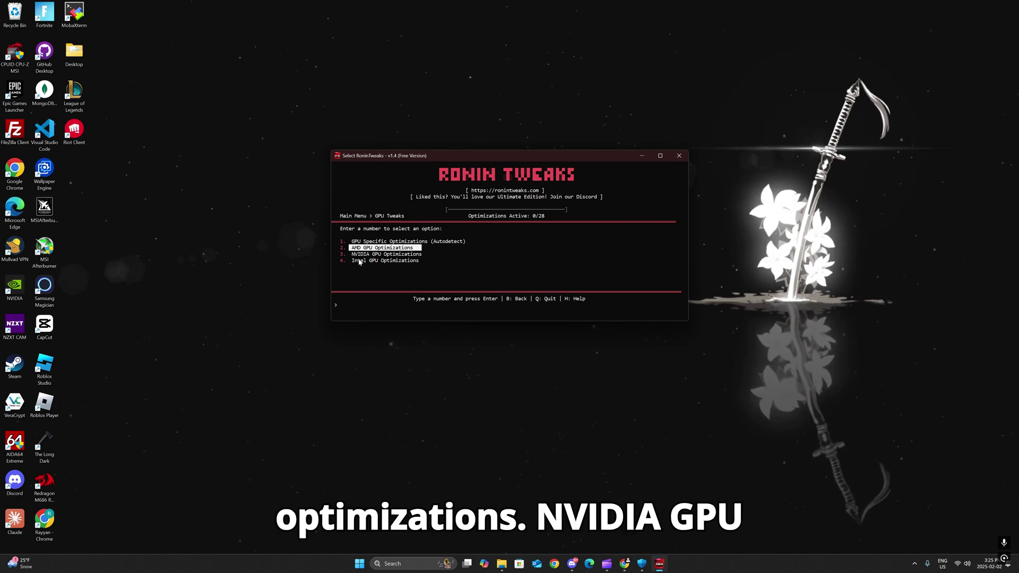
{"action": "left_click_drag", "start_coordinate": [351, 254], "coordinate": [422, 256]}
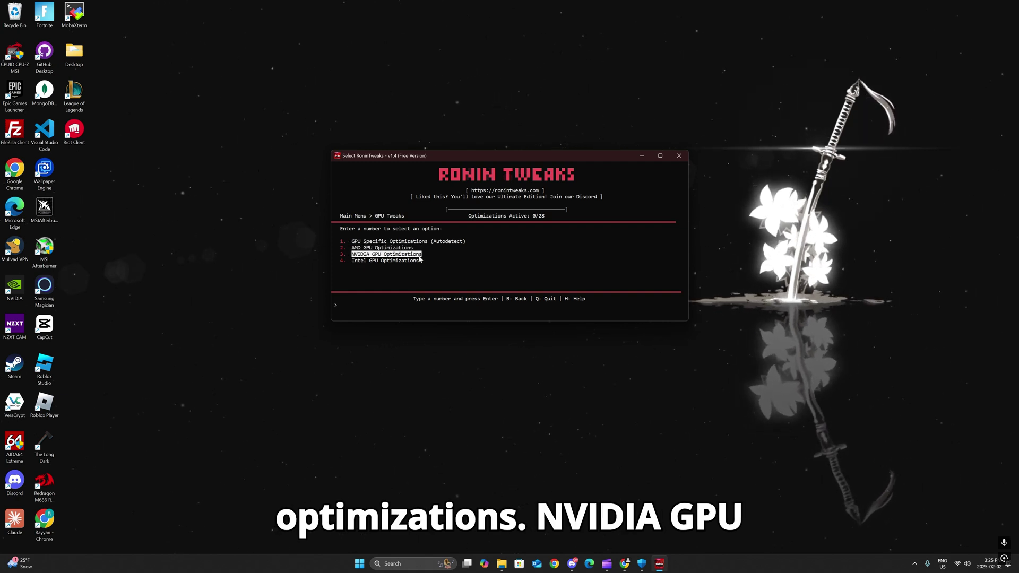
{"action": "left_click_drag", "start_coordinate": [348, 261], "coordinate": [424, 262]}
{"action": "type", "text": "b"}
{"action": "key", "text": "Return"}
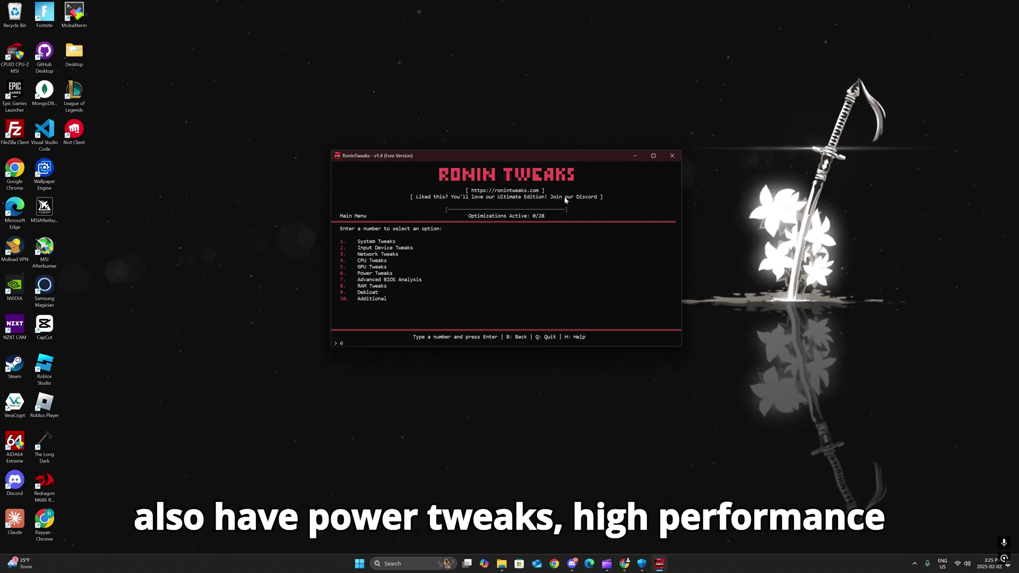
Step: View Power Tweaks, point out Advanced BIOS Analysis, then open RAM Tweaks and leave without applying
{"action": "key", "text": "Return"}
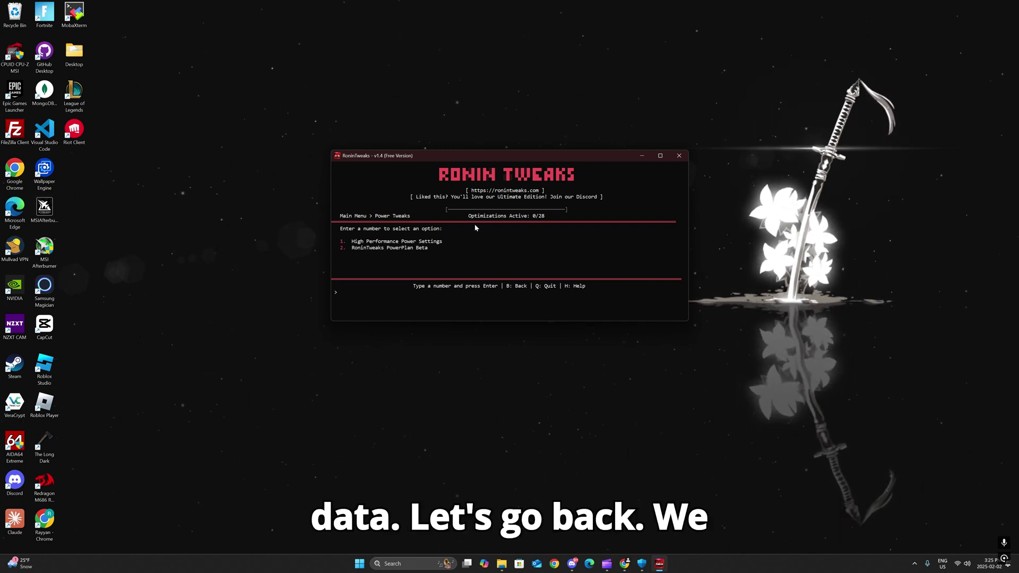
{"action": "type", "text": "b"}
{"action": "key", "text": "Return"}
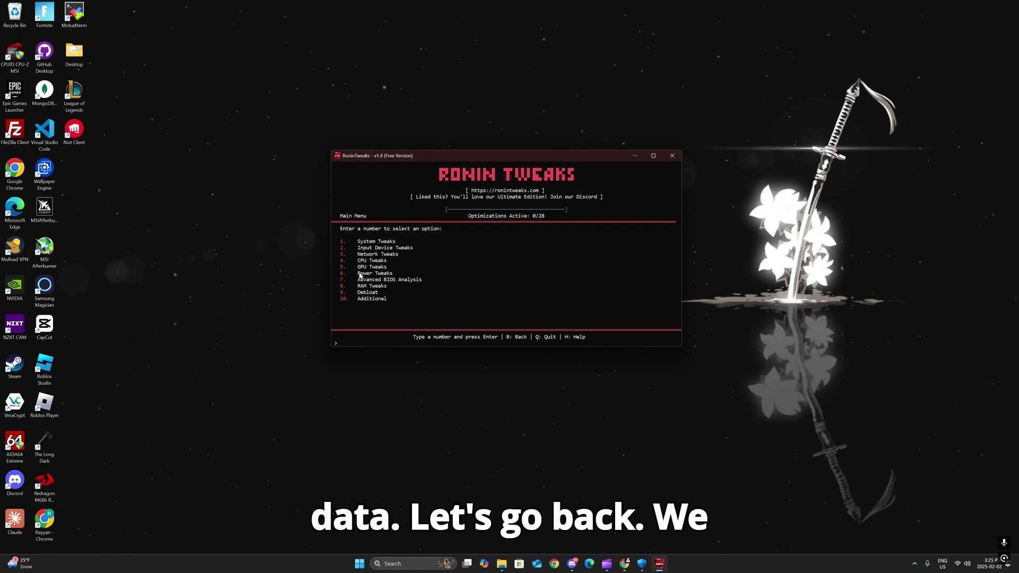
{"action": "left_click_drag", "start_coordinate": [357, 280], "coordinate": [424, 283]}
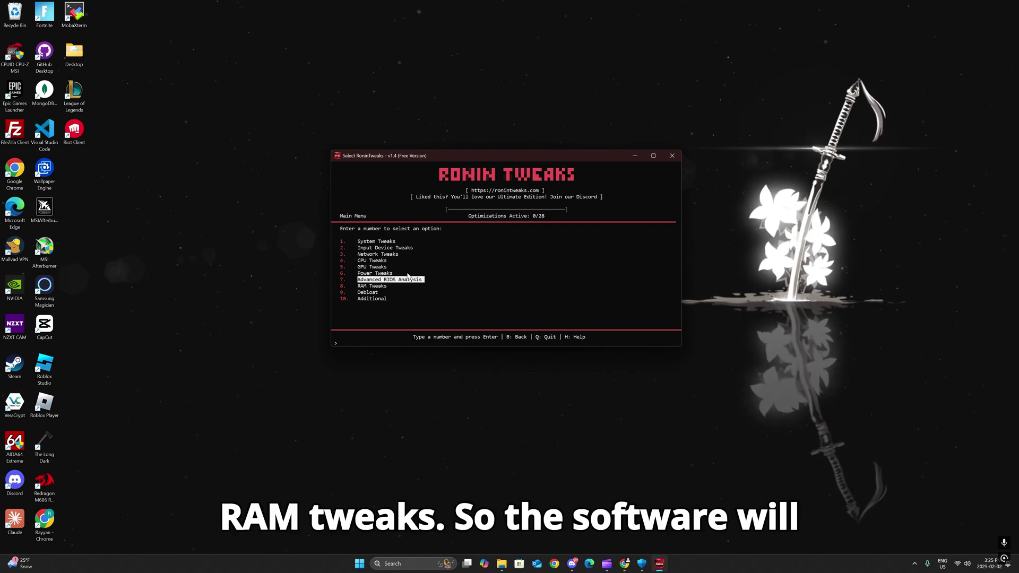
{"action": "type", "text": "8"}
{"action": "key", "text": "Return"}
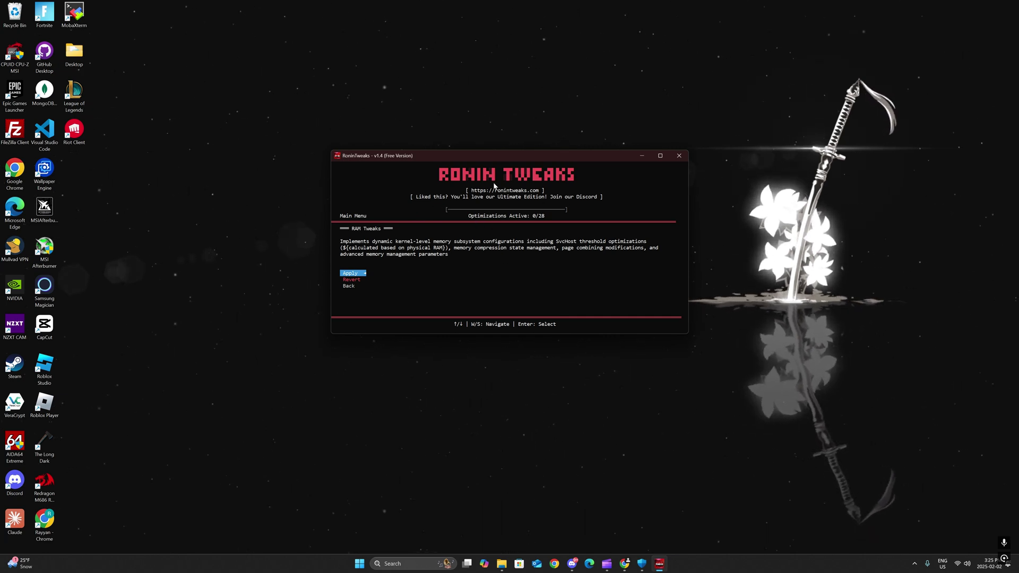
{"action": "key", "text": "Down"}
{"action": "key", "text": "Down"}
{"action": "key", "text": "Return"}
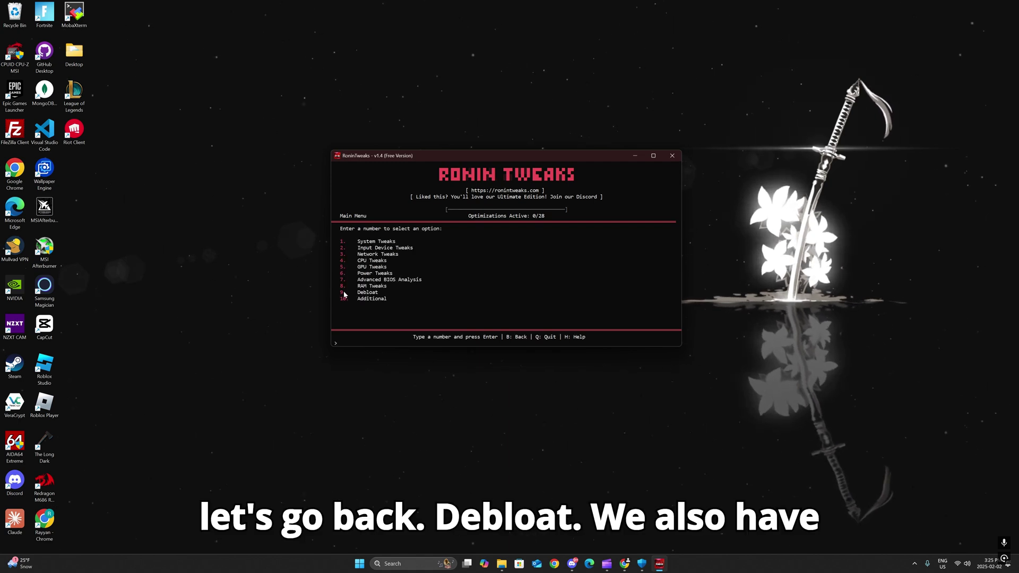
Step: Open the Debloat category (9) and highlight its name and the System Cleanup option
{"action": "type", "text": "9"}
{"action": "key", "text": "Return"}
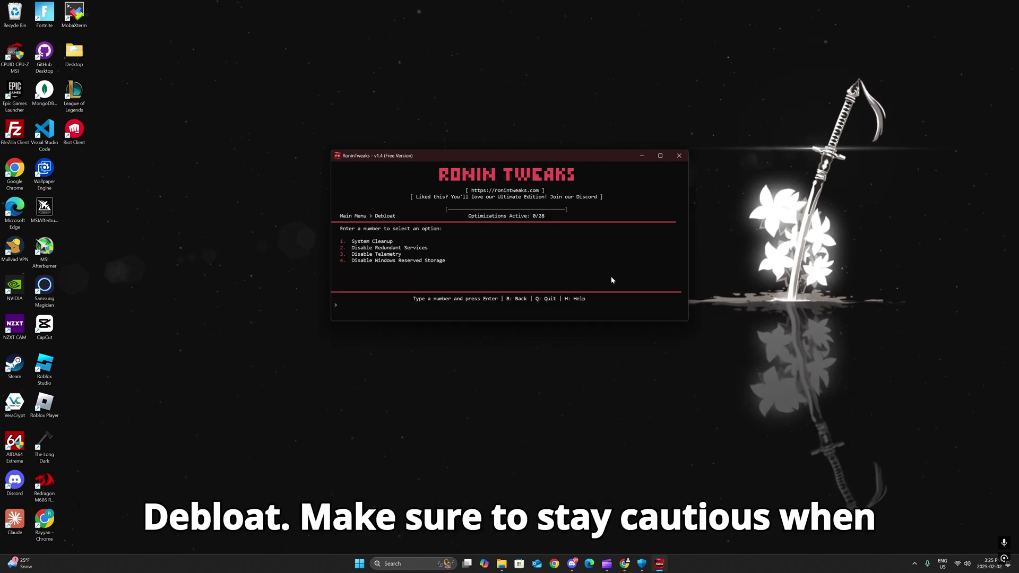
{"action": "mouse_move", "coordinate": [515, 158]}
{"action": "left_mouse_down"}
{"action": "mouse_move", "coordinate": [541, 159]}
{"action": "mouse_move", "coordinate": [522, 152]}
{"action": "left_mouse_up"}
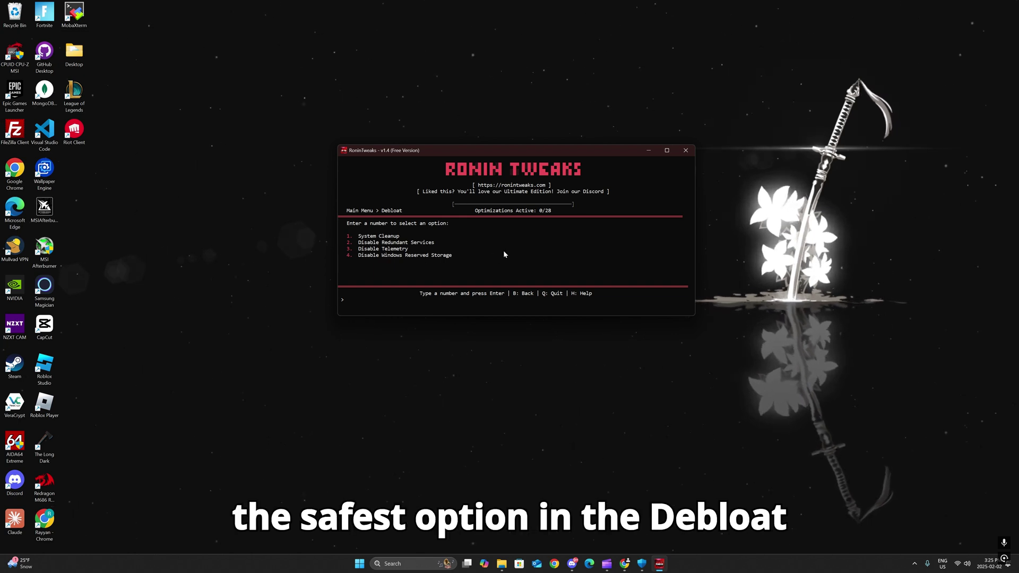
{"action": "left_click_drag", "start_coordinate": [382, 210], "coordinate": [399, 212]}
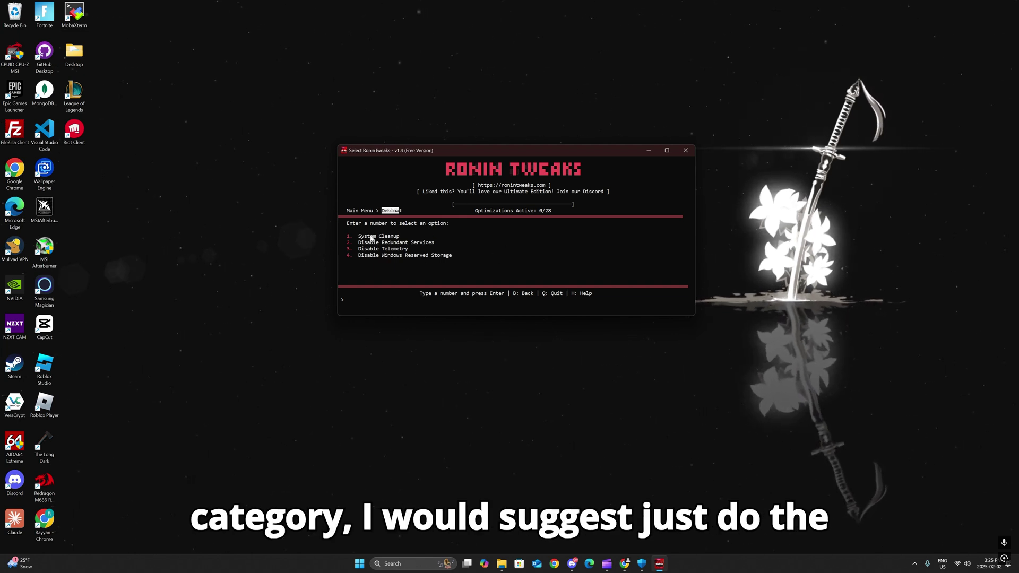
{"action": "left_click_drag", "start_coordinate": [359, 238], "coordinate": [491, 237]}
{"action": "key", "text": "Escape"}
Step: Review the System Cleanup page's description, then return to the main menu without applying
{"action": "type", "text": "1"}
{"action": "key", "text": "Return"}
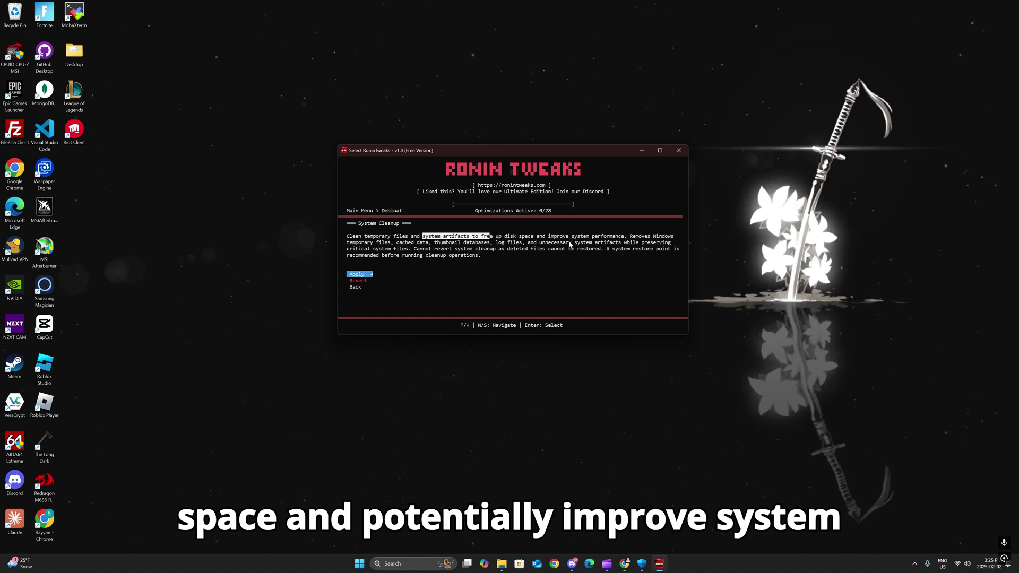
{"action": "left_click_drag", "start_coordinate": [627, 237], "coordinate": [557, 237]}
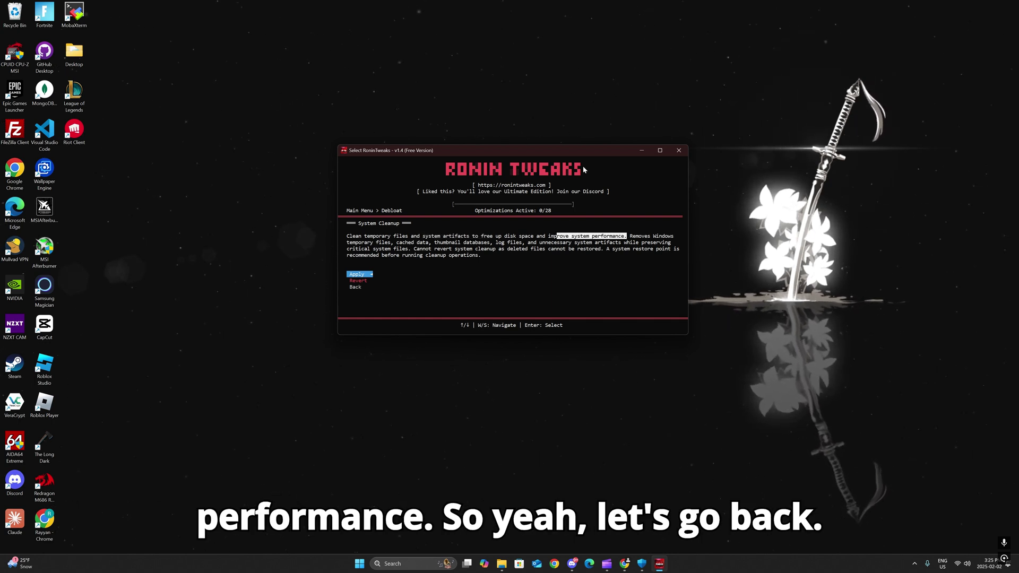
{"action": "key", "text": "s"}
{"action": "key", "text": "s"}
{"action": "key", "text": "Return"}
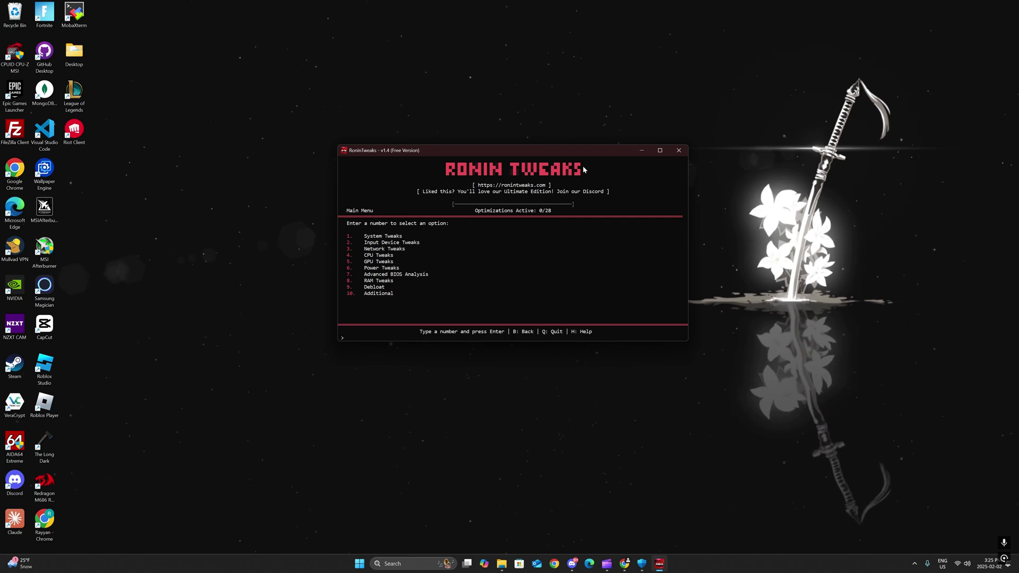
Step: Open Additional (10), launch Phantom Boost Beta (1), then choose Select Processes to Optimize (1)
{"action": "type", "text": "10"}
{"action": "key", "text": "Return"}
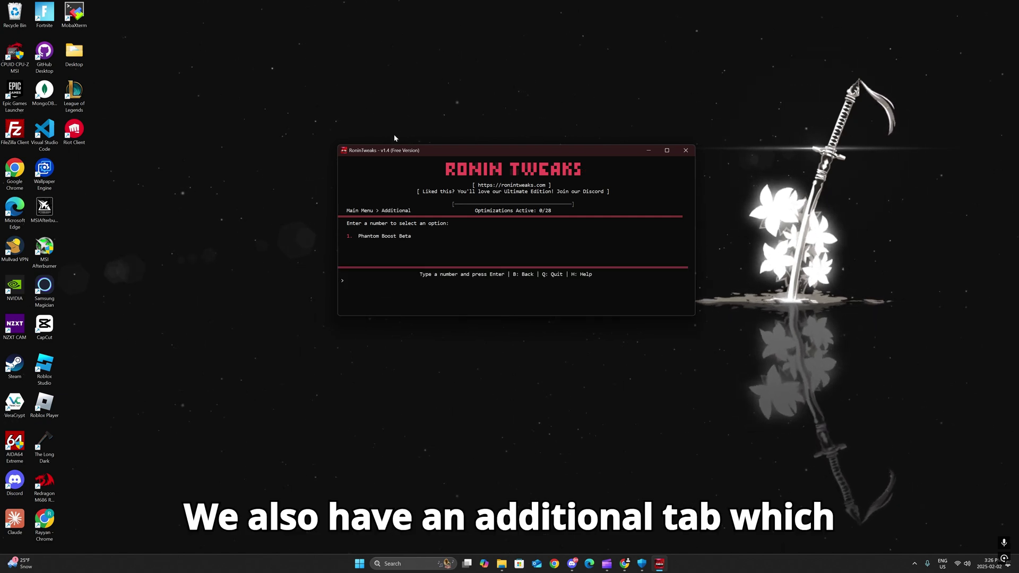
{"action": "left_click_drag", "start_coordinate": [357, 237], "coordinate": [414, 239]}
{"action": "type", "text": "1"}
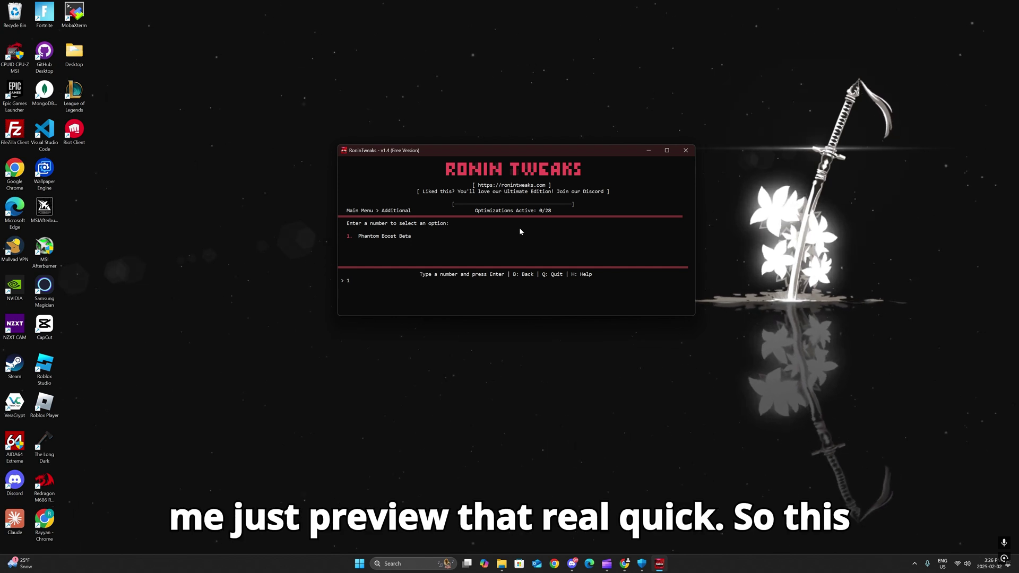
{"action": "key", "text": "Return"}
{"action": "key", "text": "Return"}
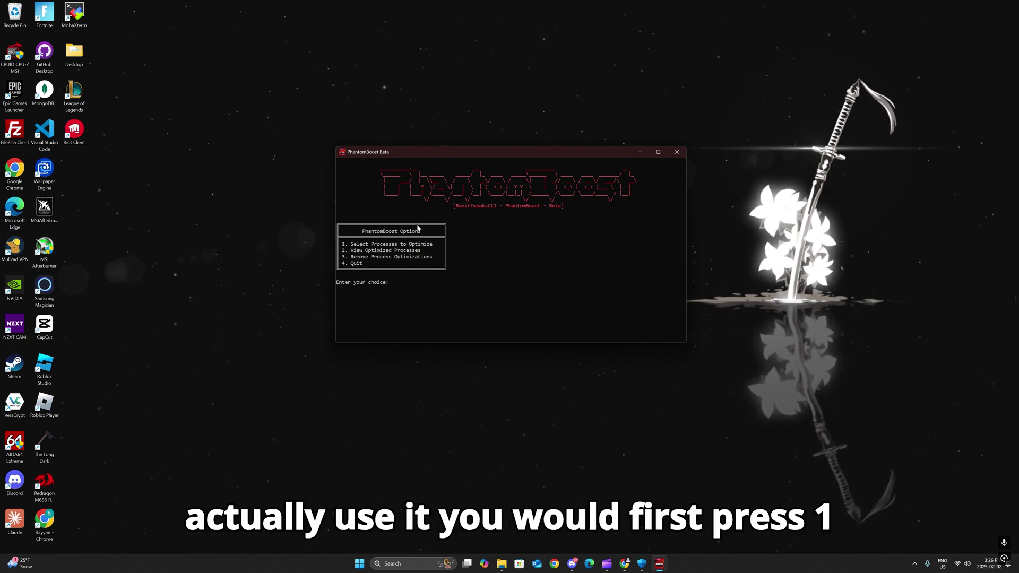
{"action": "type", "text": "1"}
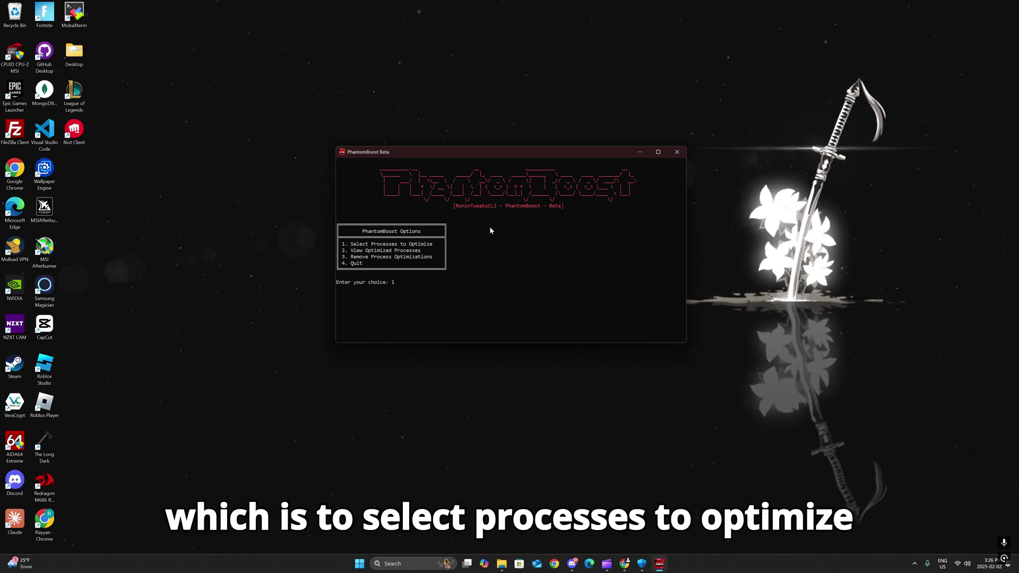
{"action": "key", "text": "Return"}
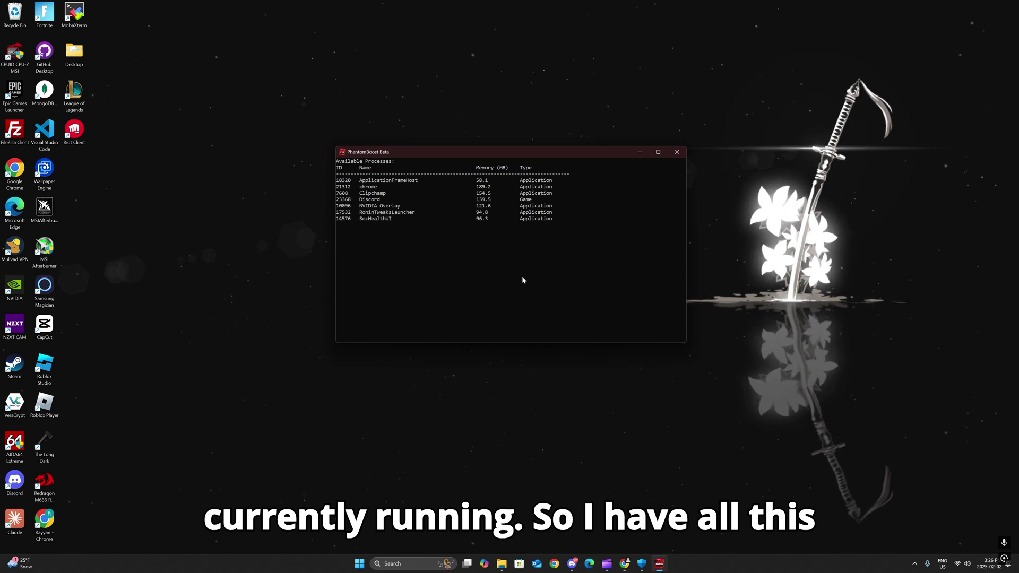
Step: Copy Discord's process ID 23368 and enter it as the process to optimize
{"action": "left_click_drag", "start_coordinate": [537, 239], "coordinate": [336, 182]}
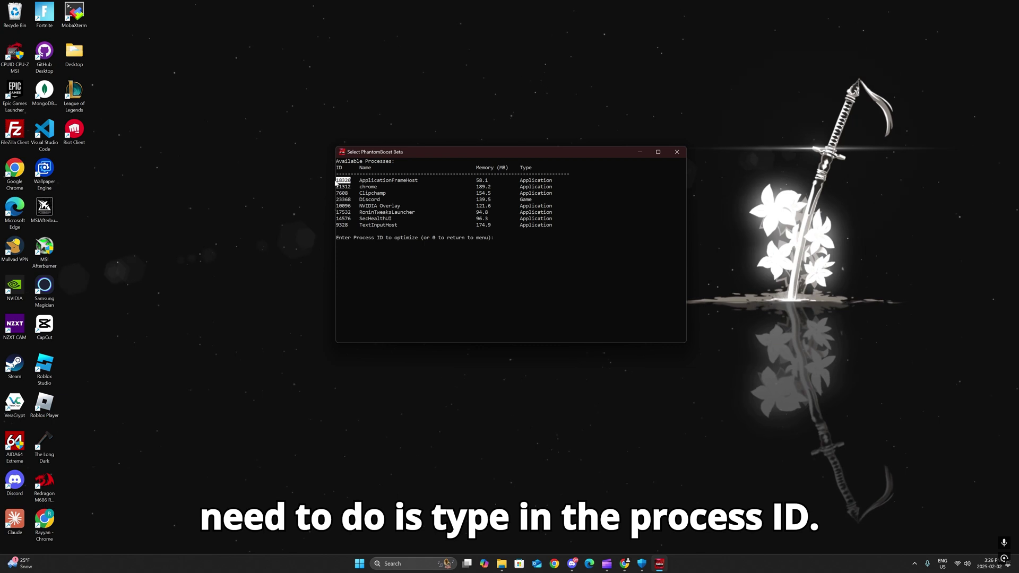
{"action": "left_click", "coordinate": [499, 237]}
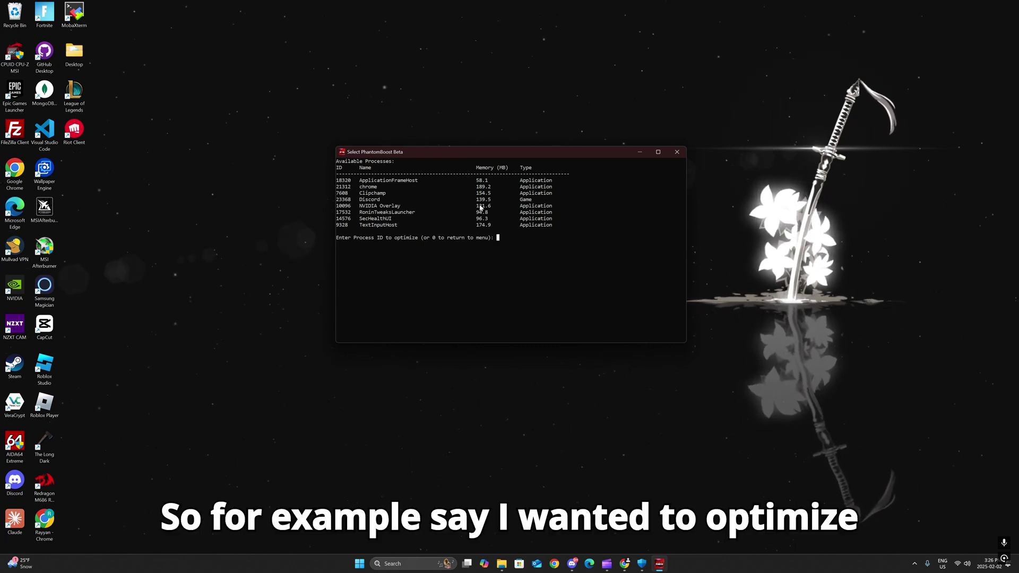
{"action": "left_click_drag", "start_coordinate": [351, 200], "coordinate": [337, 200]}
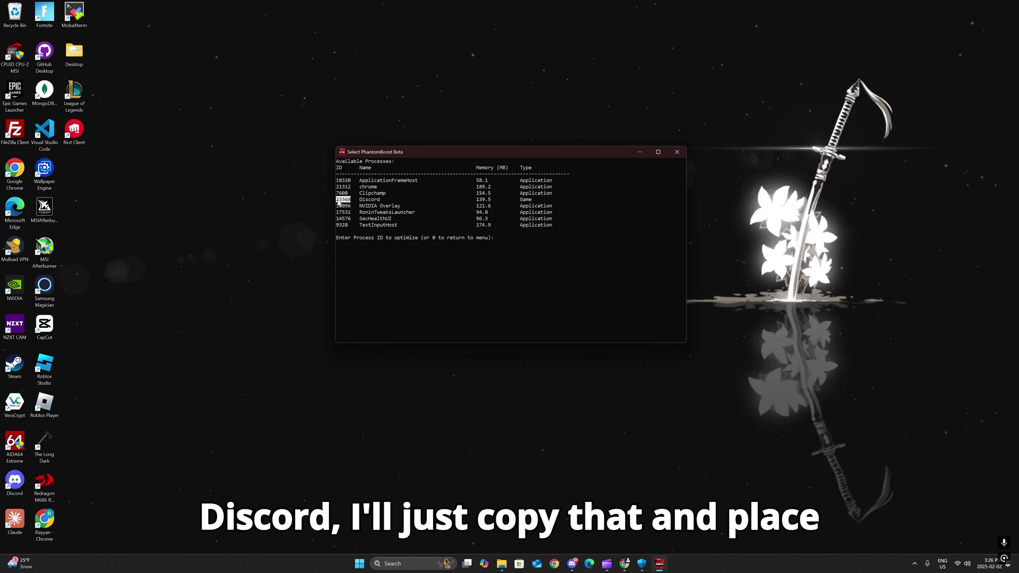
{"action": "right_click", "coordinate": [338, 202]}
{"action": "right_click", "coordinate": [546, 240]}
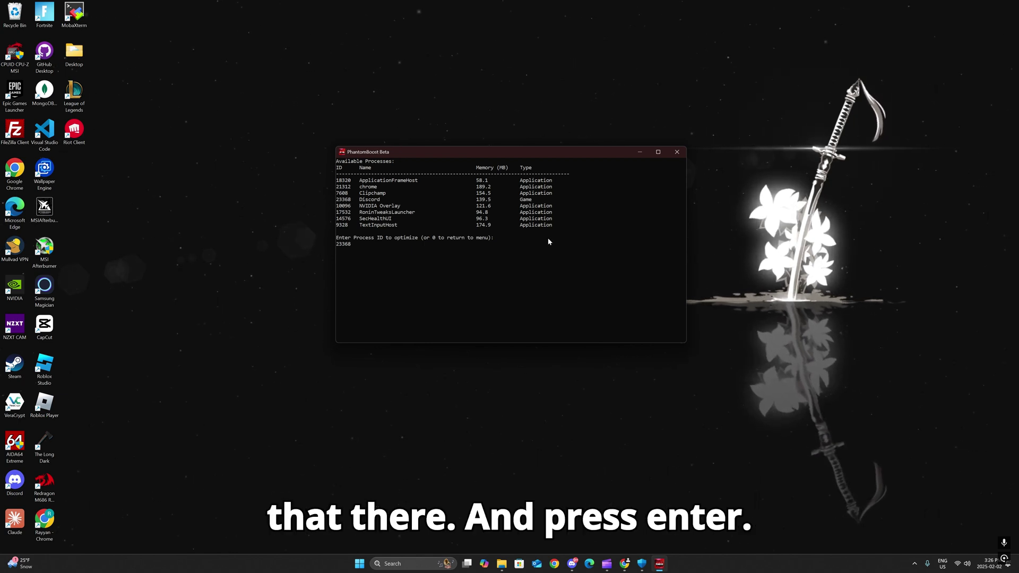
{"action": "key", "text": "Return"}
Step: Review the optimization levels and apply Mild (1) to Discord
{"action": "left_click_drag", "start_coordinate": [461, 155], "coordinate": [452, 151]}
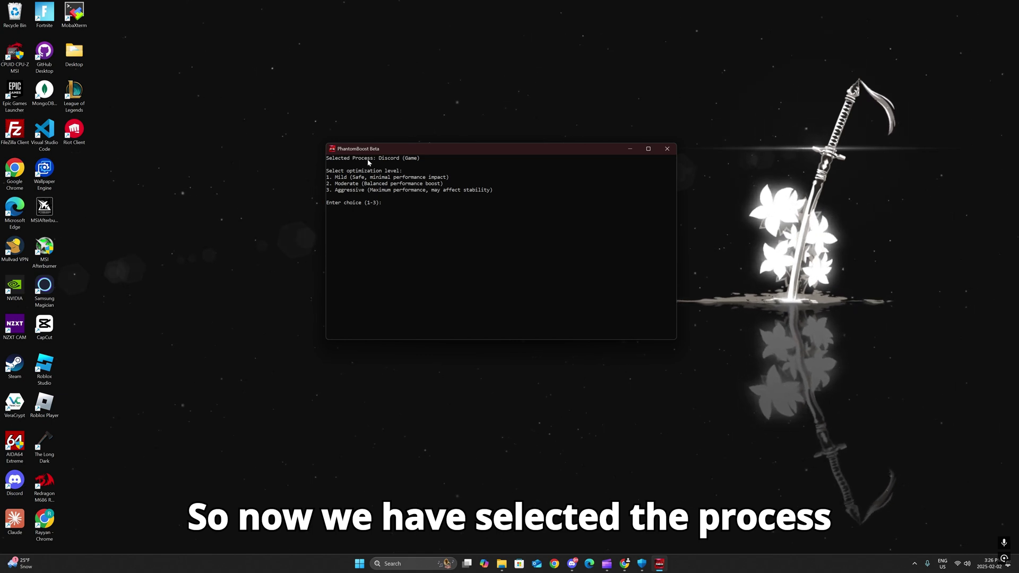
{"action": "left_click", "coordinate": [381, 159]}
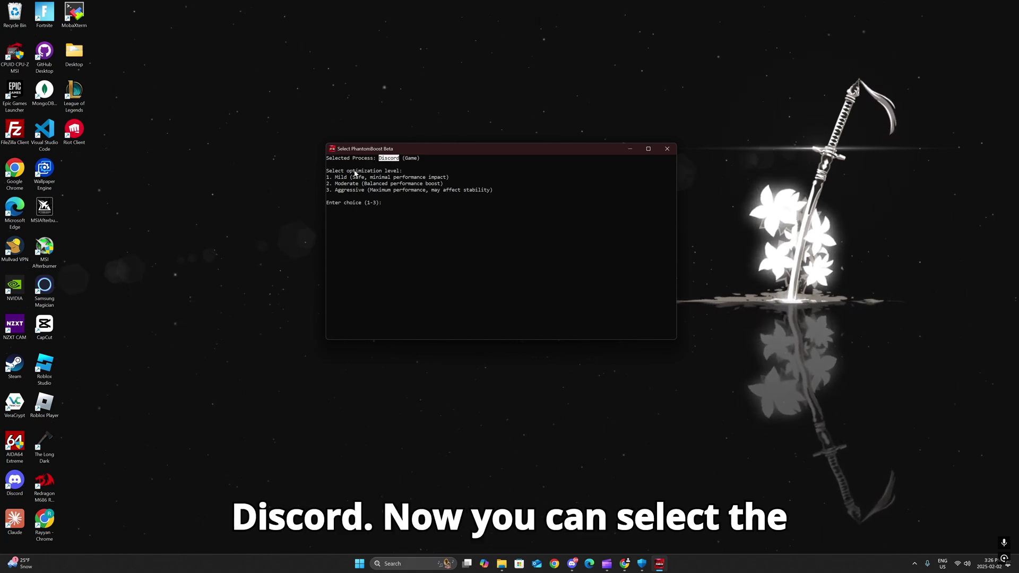
{"action": "left_click_drag", "start_coordinate": [402, 173], "coordinate": [333, 178]}
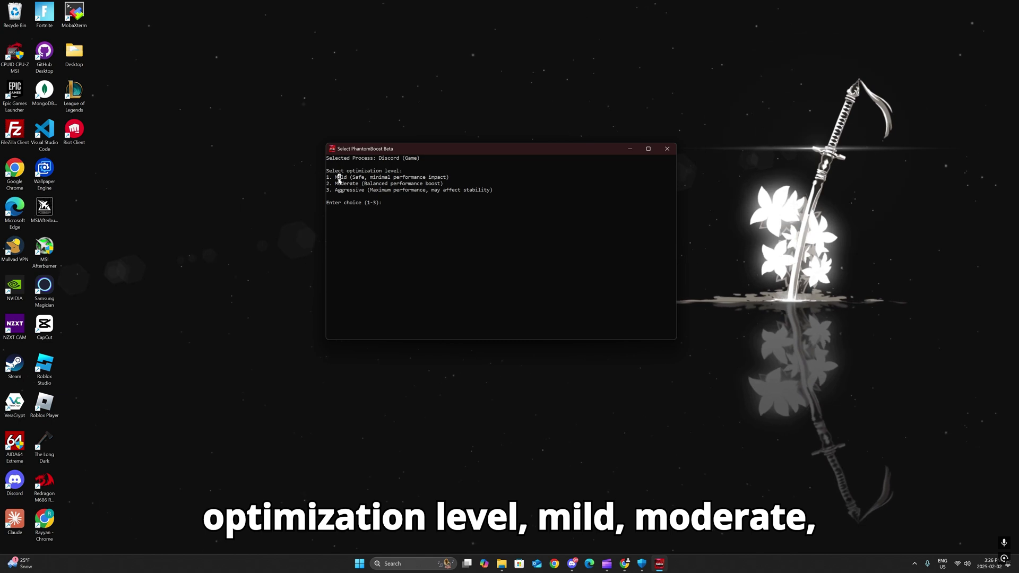
{"action": "left_click", "coordinate": [351, 191]}
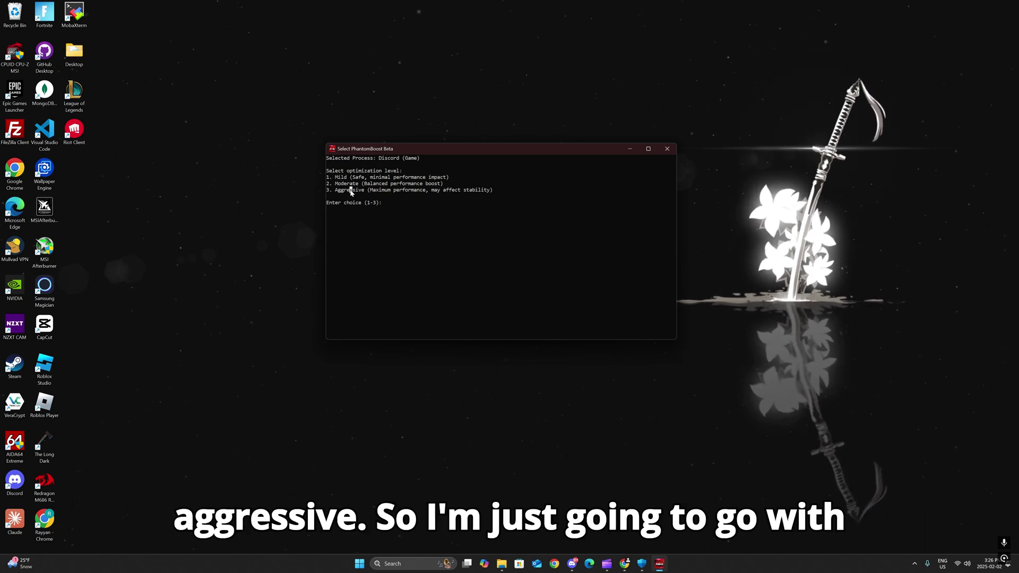
{"action": "type", "text": "1"}
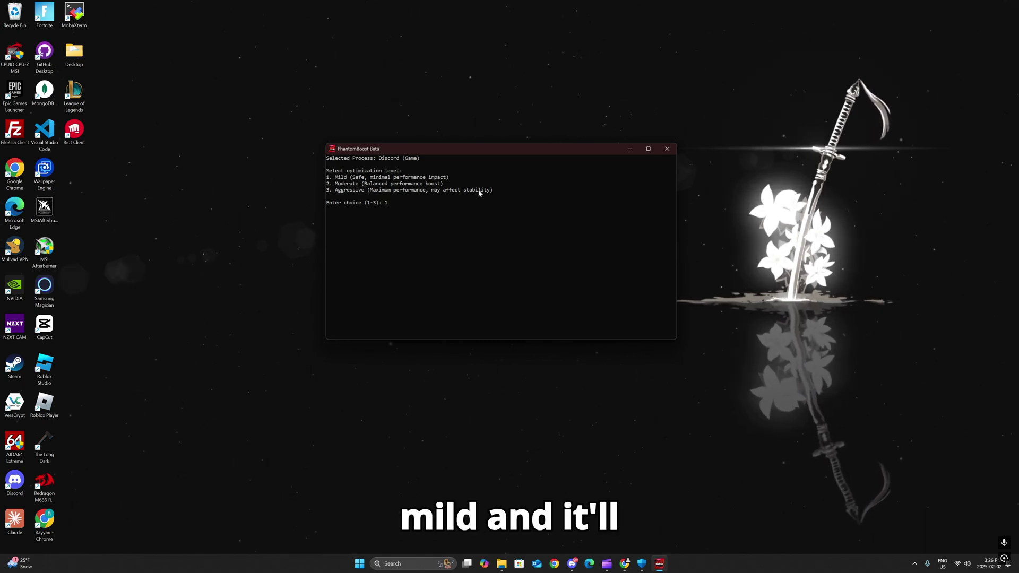
{"action": "key", "text": "Return"}
{"action": "left_click_drag", "start_coordinate": [478, 149], "coordinate": [471, 151]}
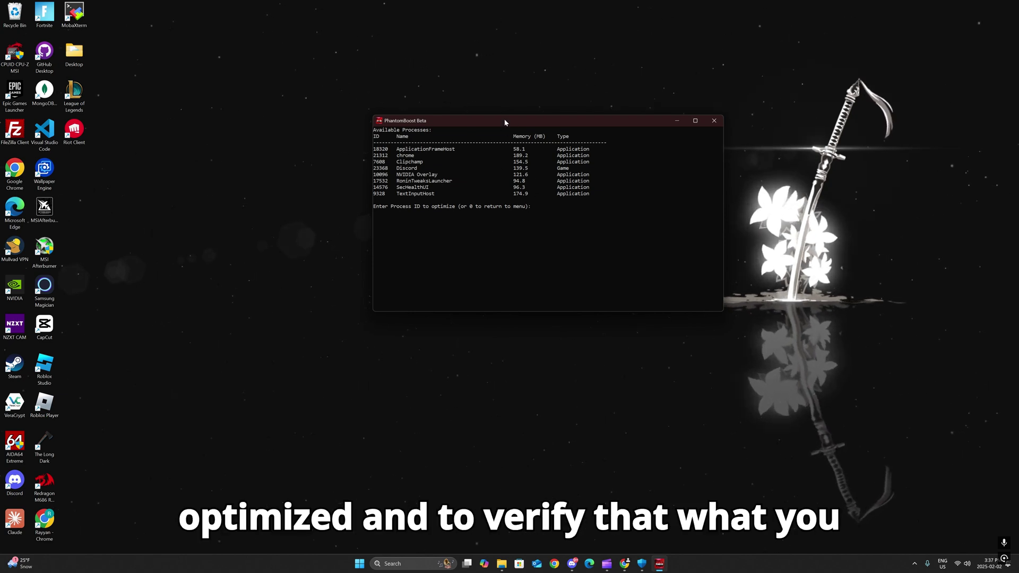
{"action": "left_click_drag", "start_coordinate": [505, 123], "coordinate": [493, 122]}
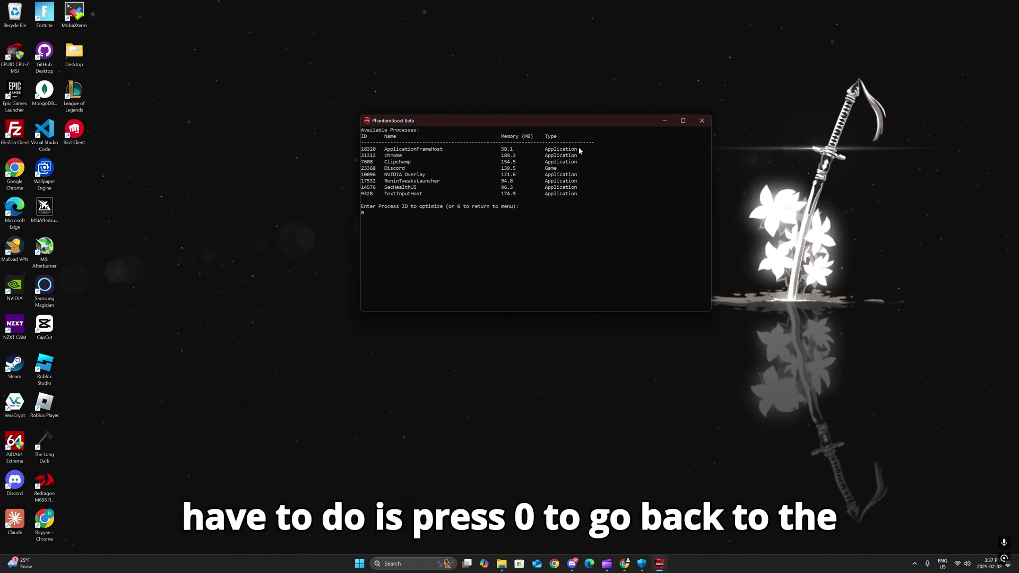
Step: View optimized processes (option 2), confirm Discord's row shows Active, then go back
{"action": "key", "text": "Return"}
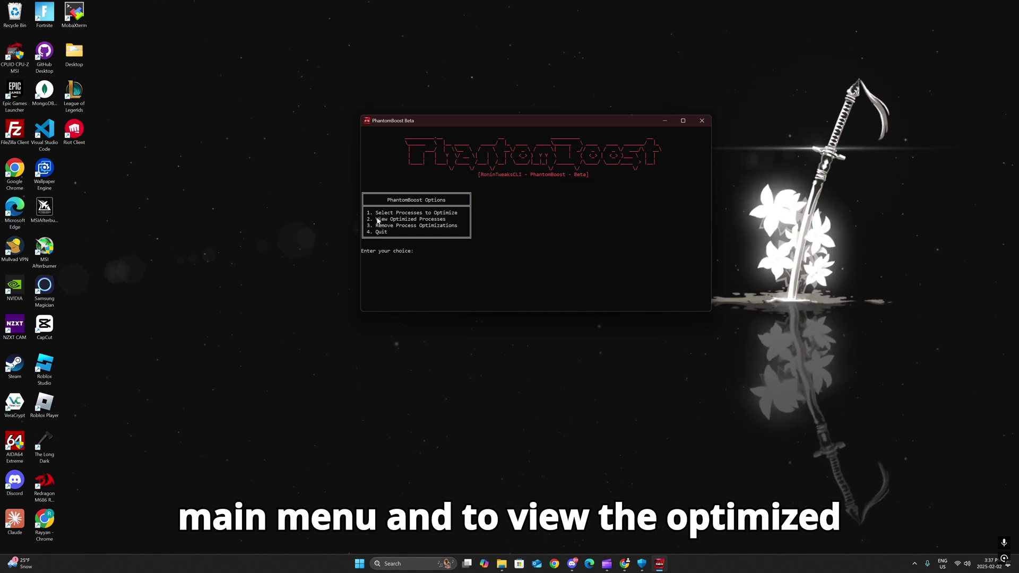
{"action": "left_click_drag", "start_coordinate": [377, 221], "coordinate": [436, 221]}
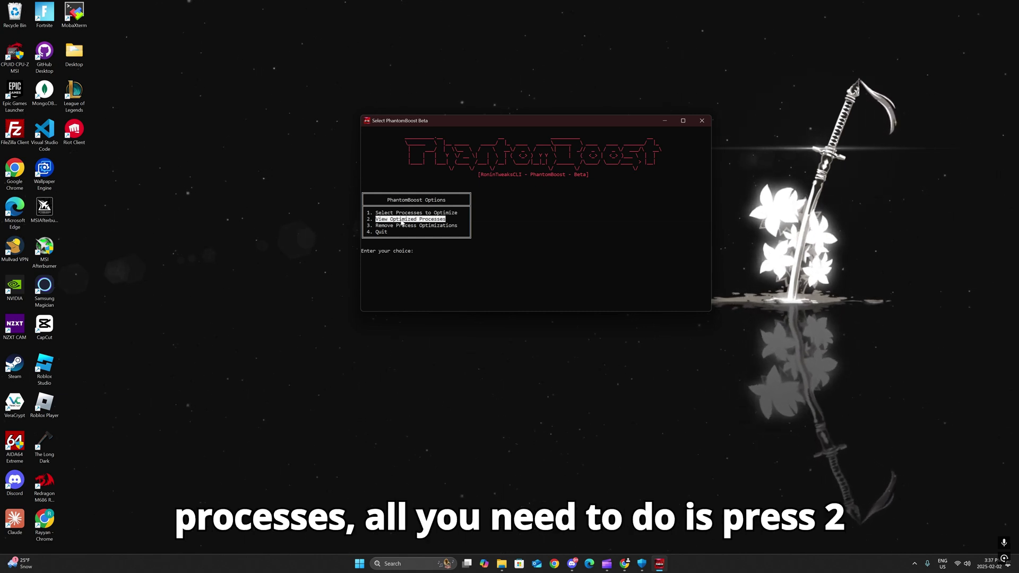
{"action": "left_click", "coordinate": [369, 221]}
{"action": "type", "text": "2"}
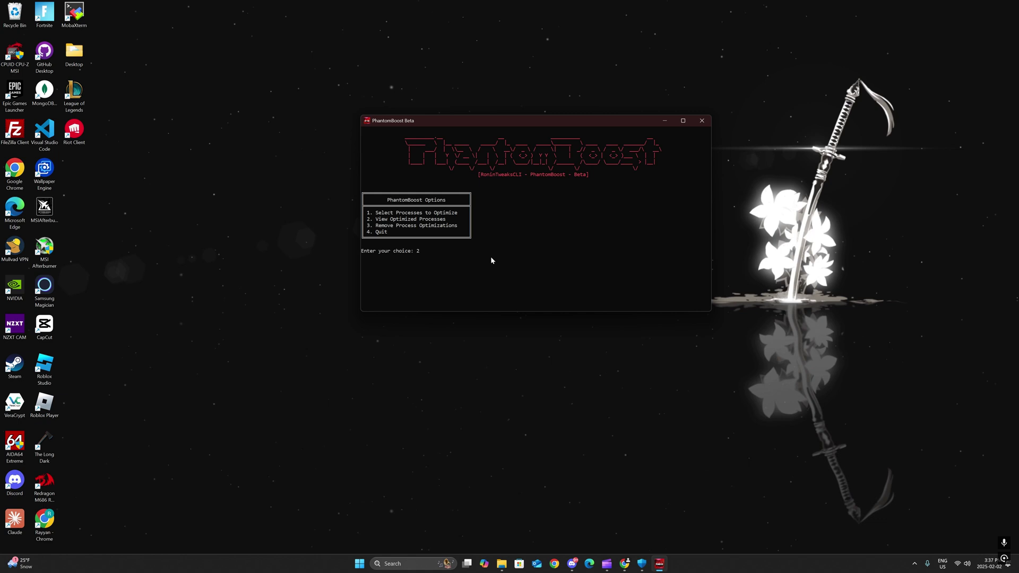
{"action": "key", "text": "Return"}
{"action": "left_click_drag", "start_coordinate": [524, 152], "coordinate": [395, 153]}
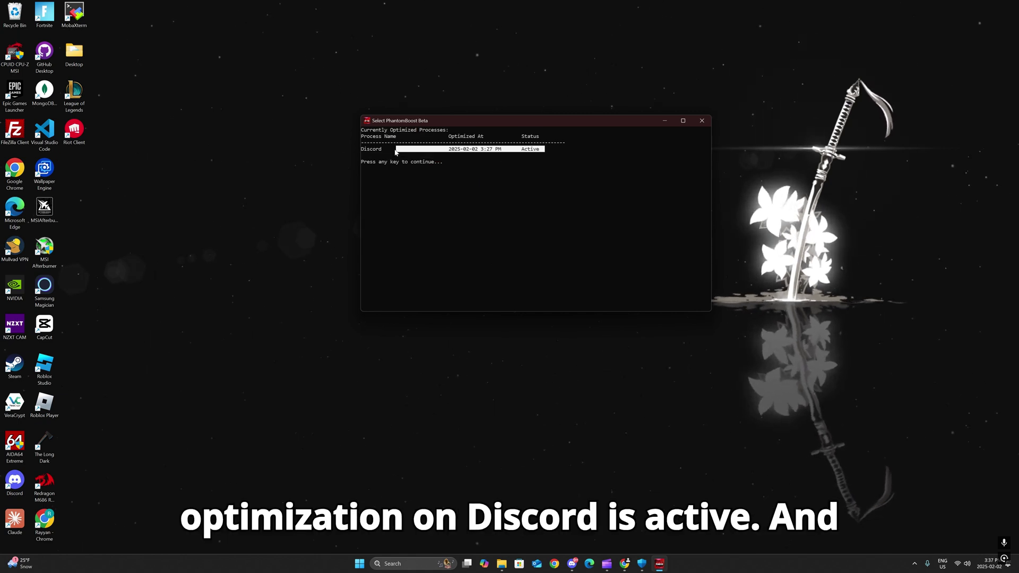
{"action": "key", "text": "Return"}
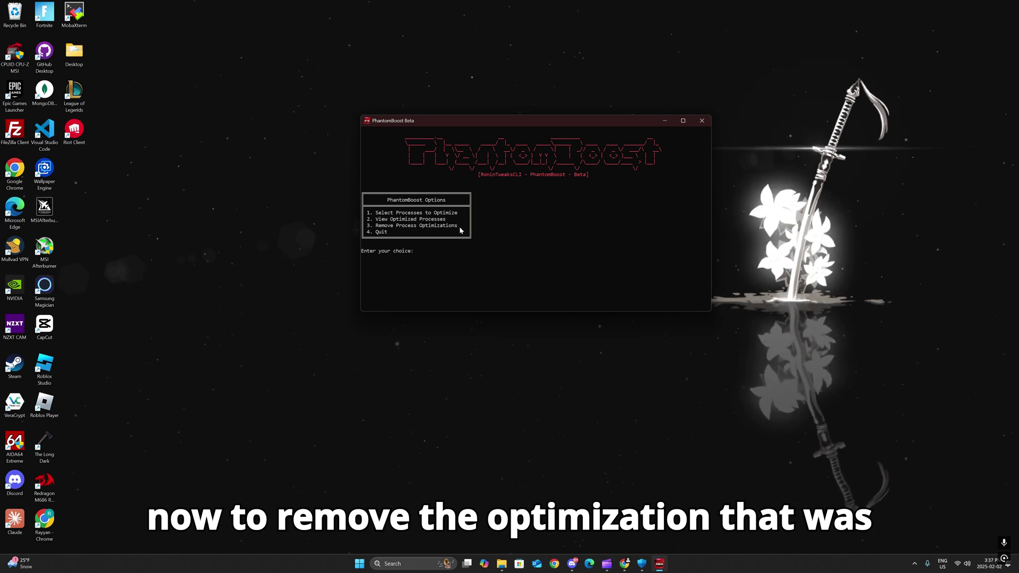
Step: Remove the PhantomBoost optimization for Discord's process 23368
{"action": "left_click", "coordinate": [368, 226]}
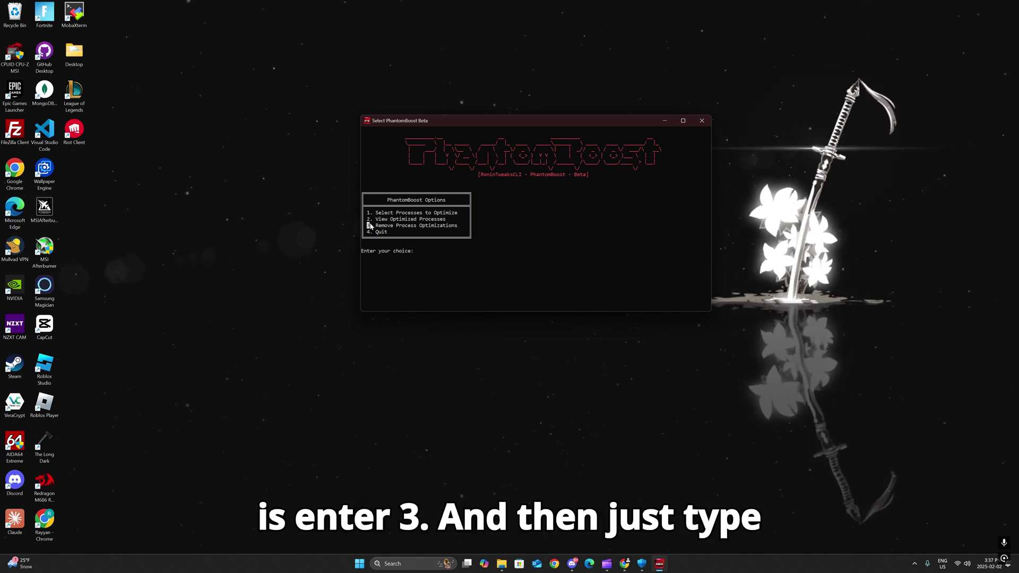
{"action": "key", "text": "Return"}
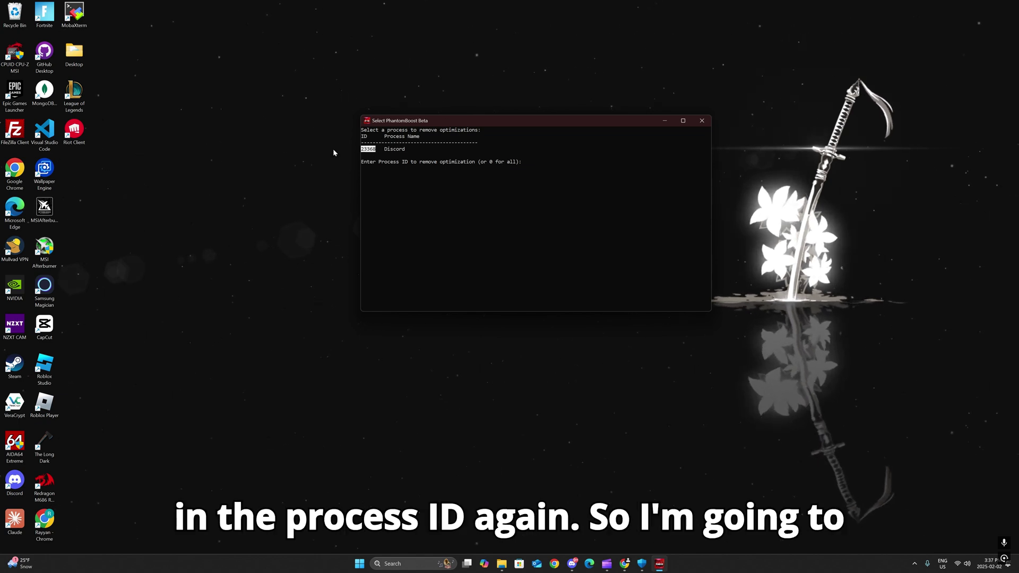
{"action": "key", "text": "ctrl+c"}
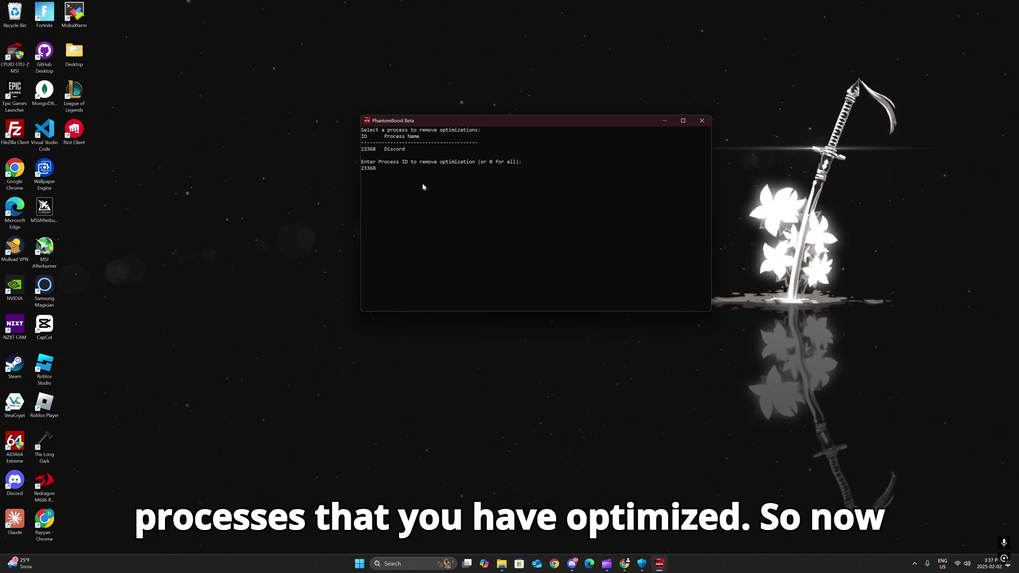
{"action": "key", "text": "Return"}
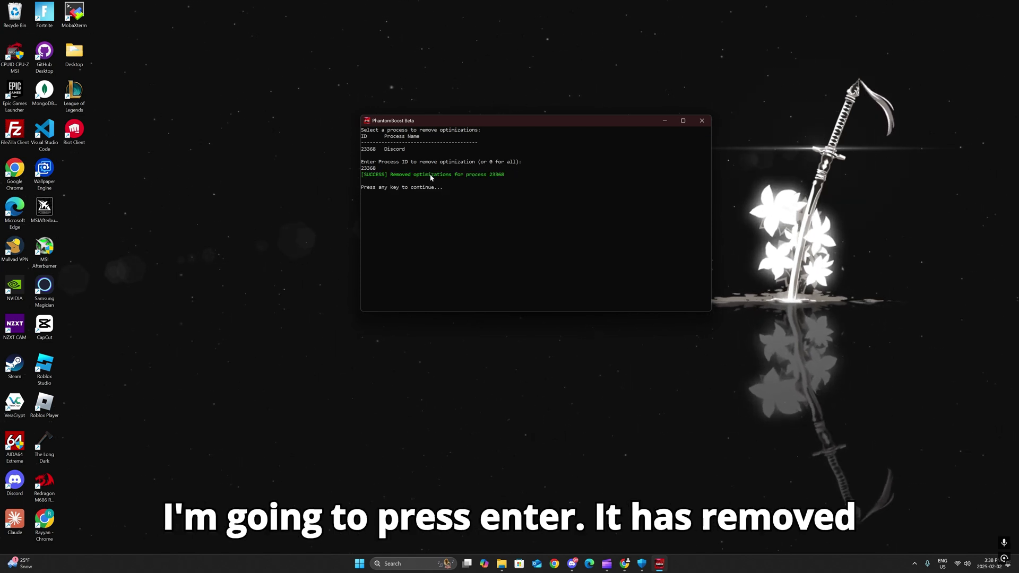
Step: Highlight the removal success message for 23368, then quit PhantomBoost with option 4
{"action": "left_click_drag", "start_coordinate": [503, 175], "coordinate": [361, 175]}
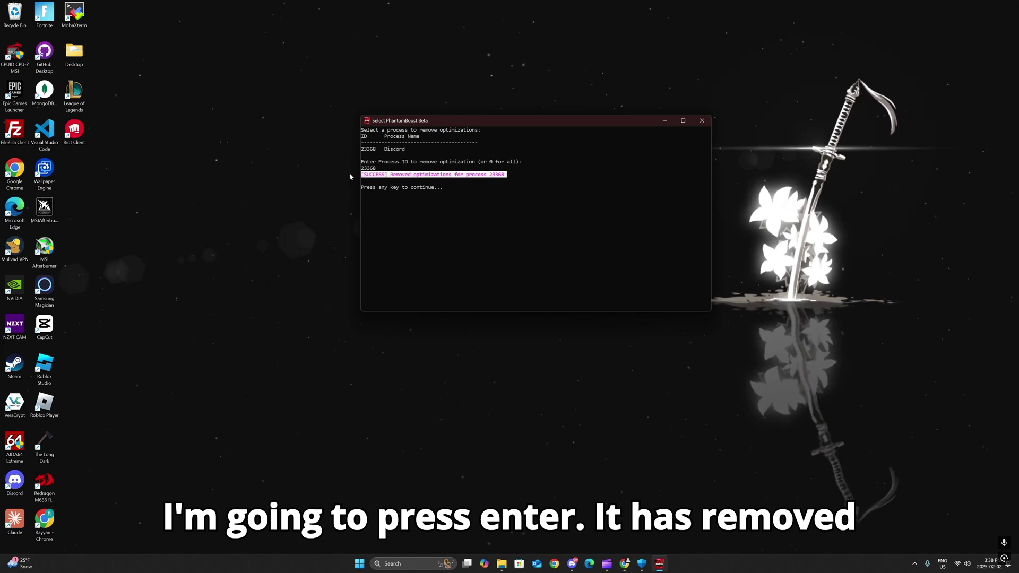
{"action": "double_click", "coordinate": [432, 175]}
{"action": "double_click", "coordinate": [497, 175]}
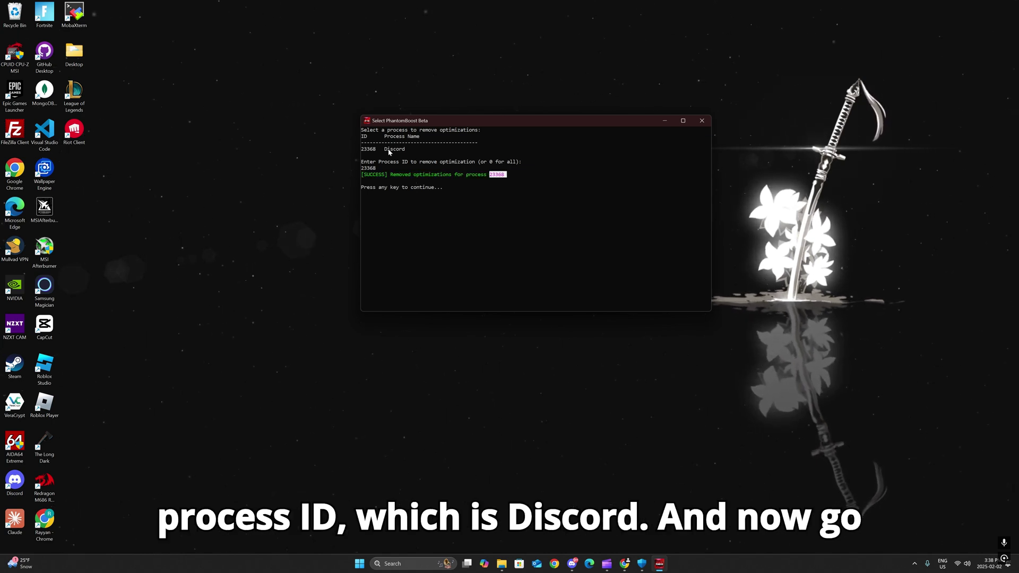
{"action": "key", "text": "ctrl+c"}
{"action": "key", "text": "Return"}
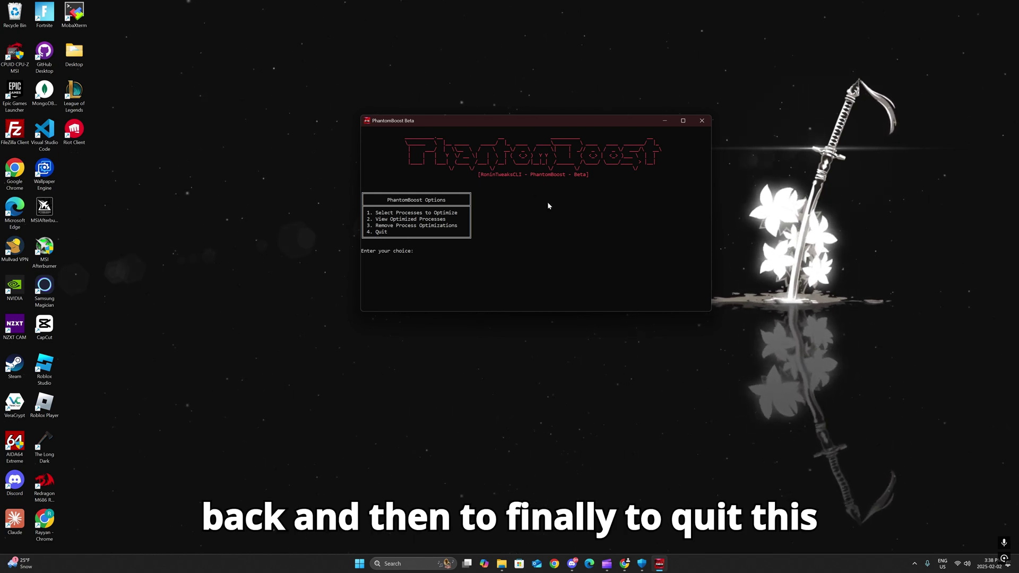
{"action": "type", "text": "4"}
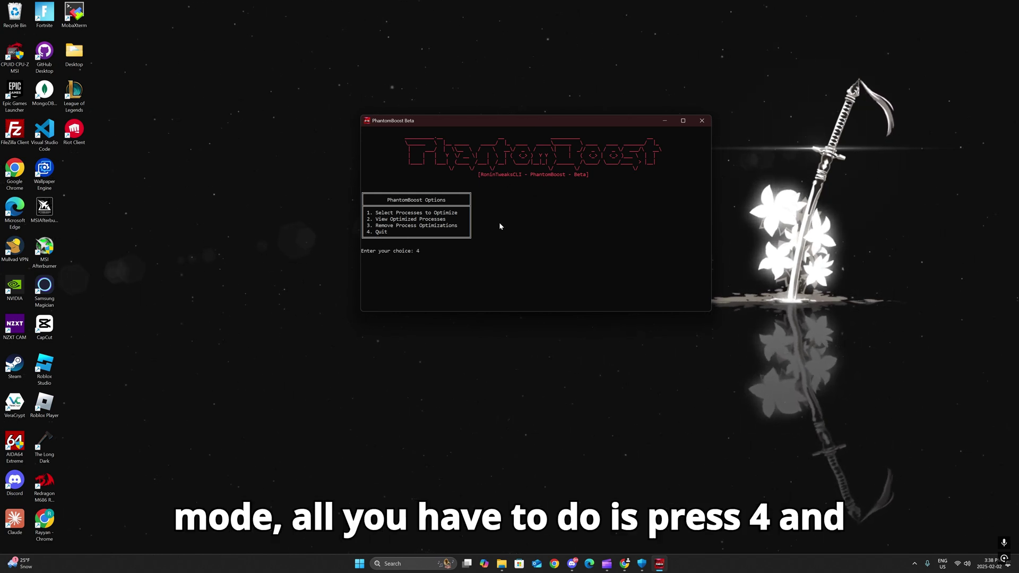
{"action": "key", "text": "Return"}
Step: Move the RoninTweaks CLI folder further right on the desktop
{"action": "left_click_drag", "start_coordinate": [325, 58], "coordinate": [692, 325]}
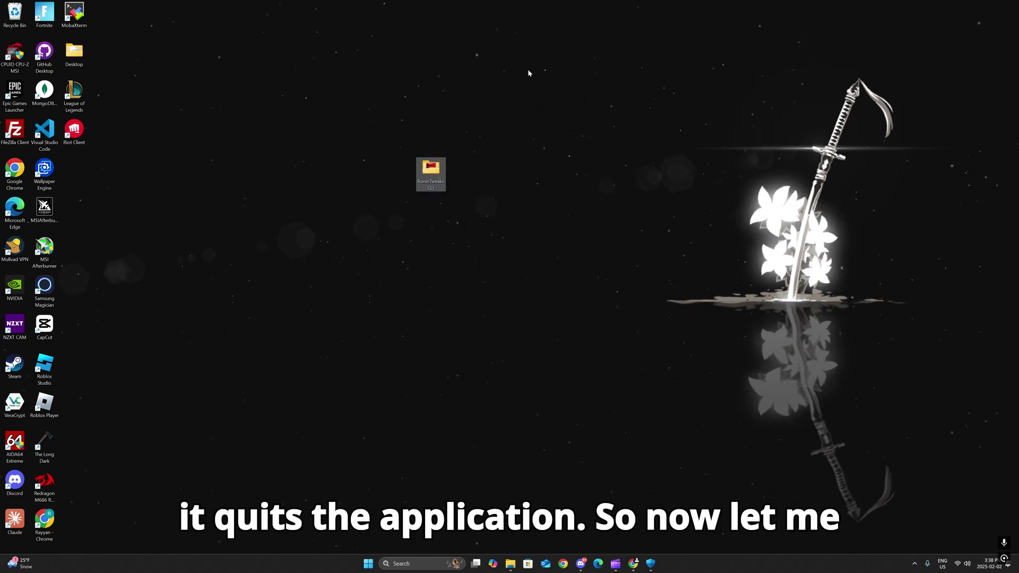
{"action": "left_click_drag", "start_coordinate": [431, 171], "coordinate": [519, 171]}
{"action": "left_click", "coordinate": [588, 216]}
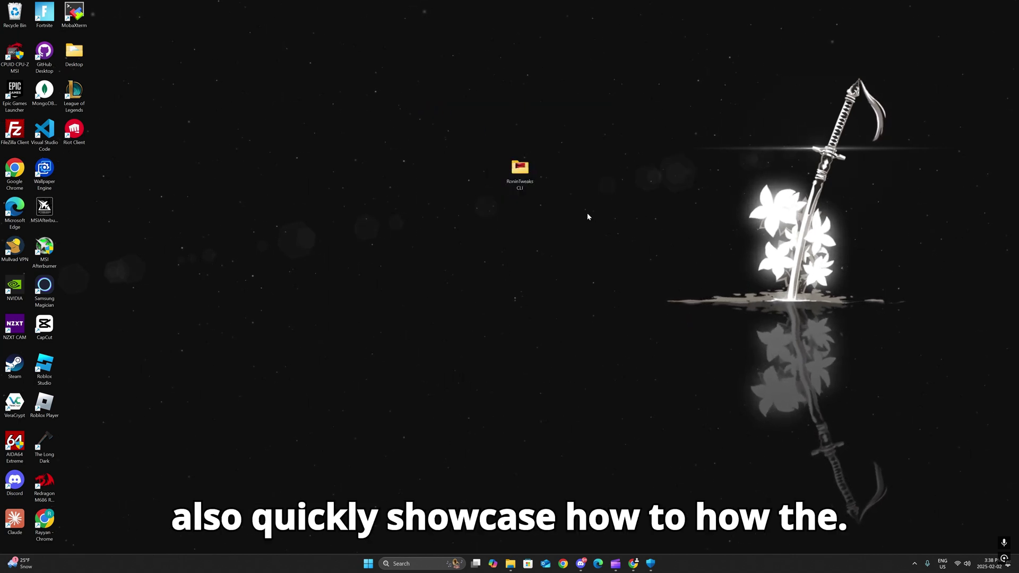
Step: Run RoninTweaksLauncher.exe from the RoninTweaksCLI folder as administrator
{"action": "double_click", "coordinate": [525, 169]}
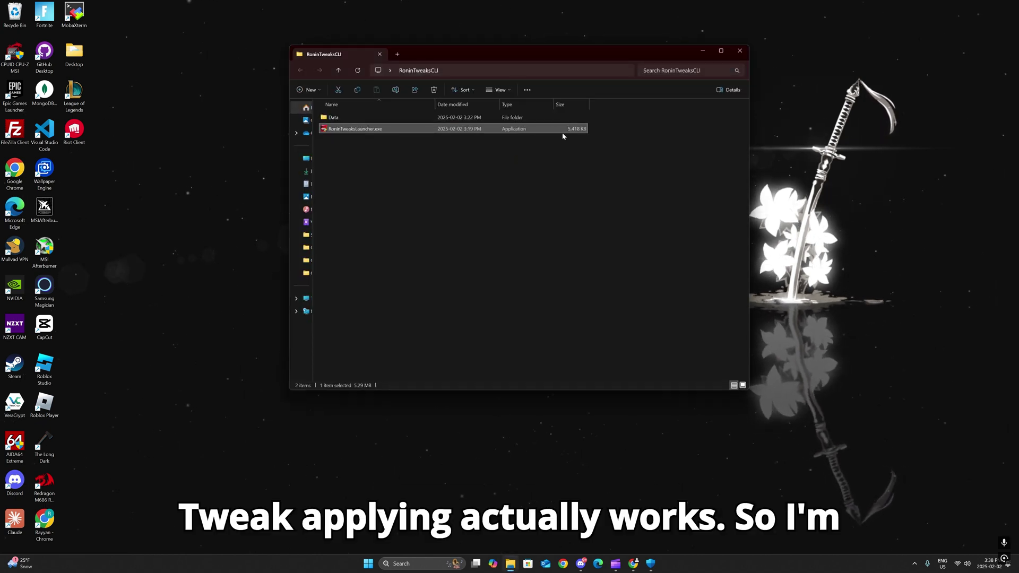
{"action": "double_click", "coordinate": [419, 129]}
{"action": "key", "text": "alt+y"}
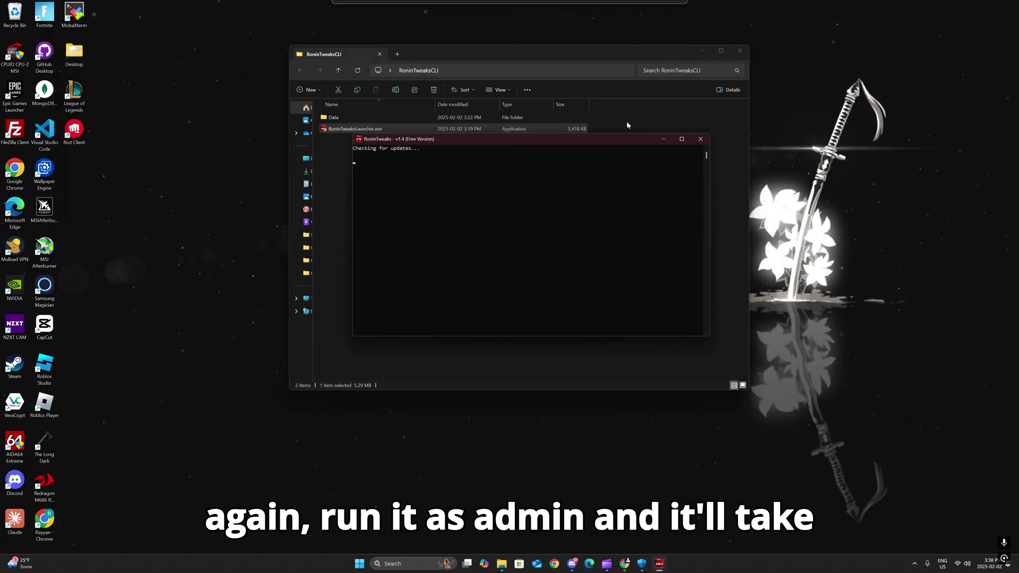
Step: Close File Explorer, continue without a restore point, and advance past the system stats
{"action": "left_click", "coordinate": [704, 51]}
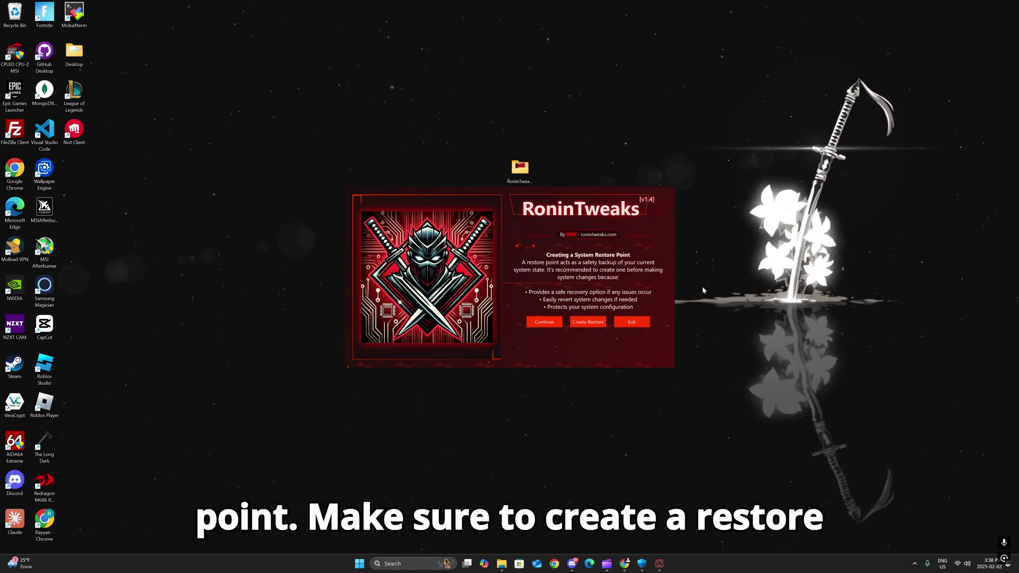
{"action": "left_click", "coordinate": [540, 322]}
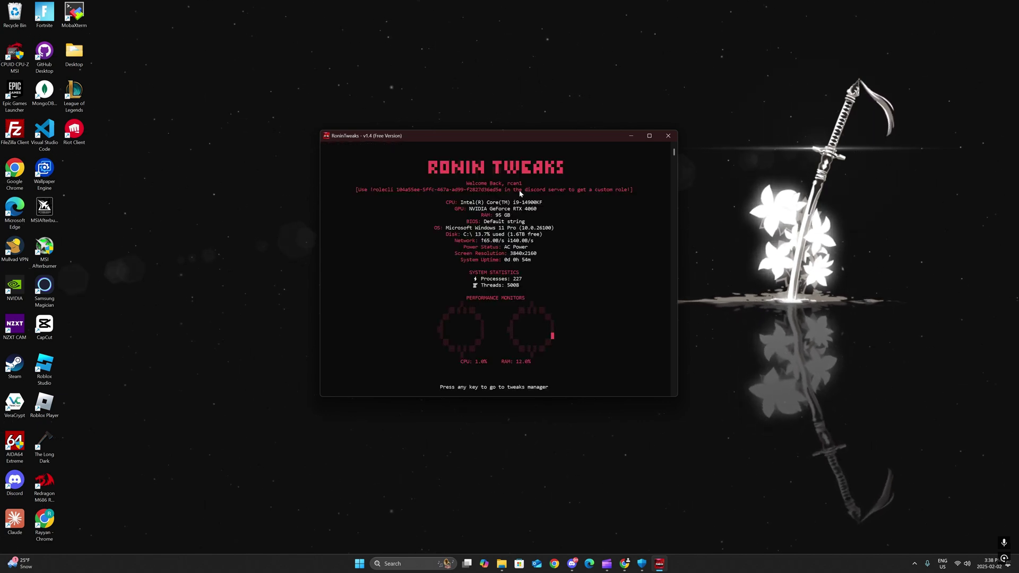
{"action": "key", "text": "Return"}
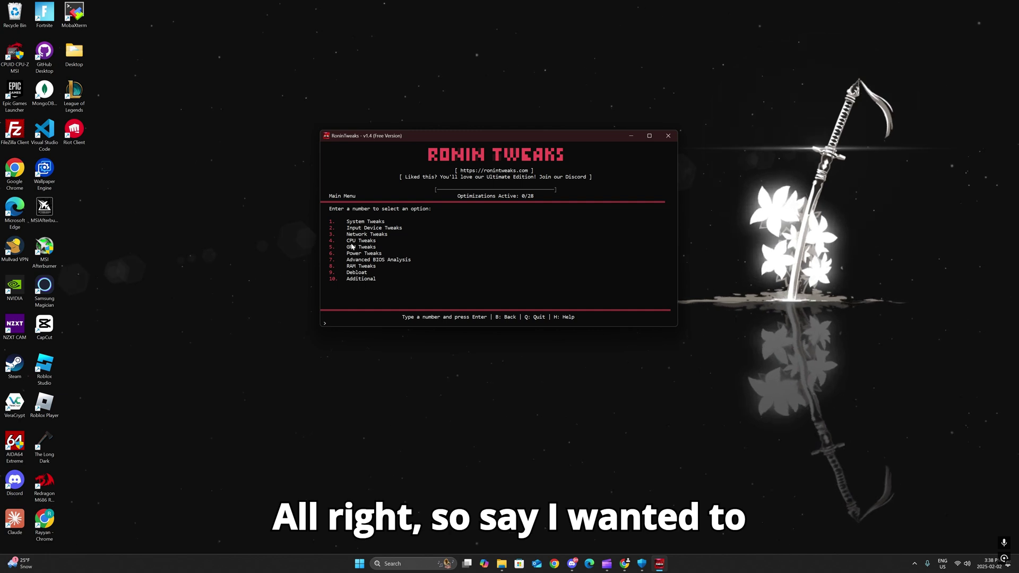
Step: Apply RAM Tweaks (option 8) for the detected 95.84GB of RAM, reaching 1/28 optimizations active
{"action": "type", "text": "8"}
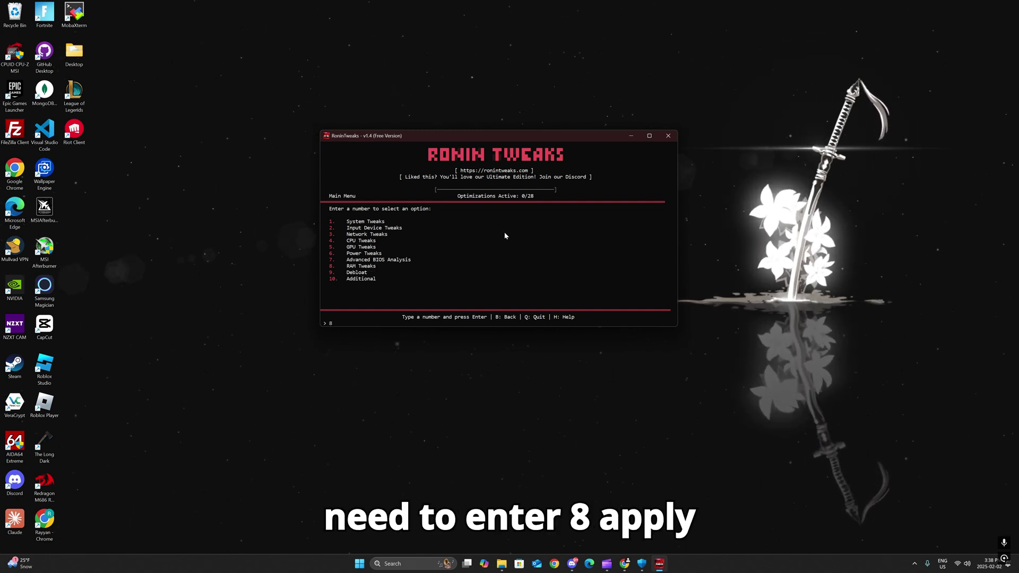
{"action": "key", "text": "Return"}
{"action": "key", "text": "Return"}
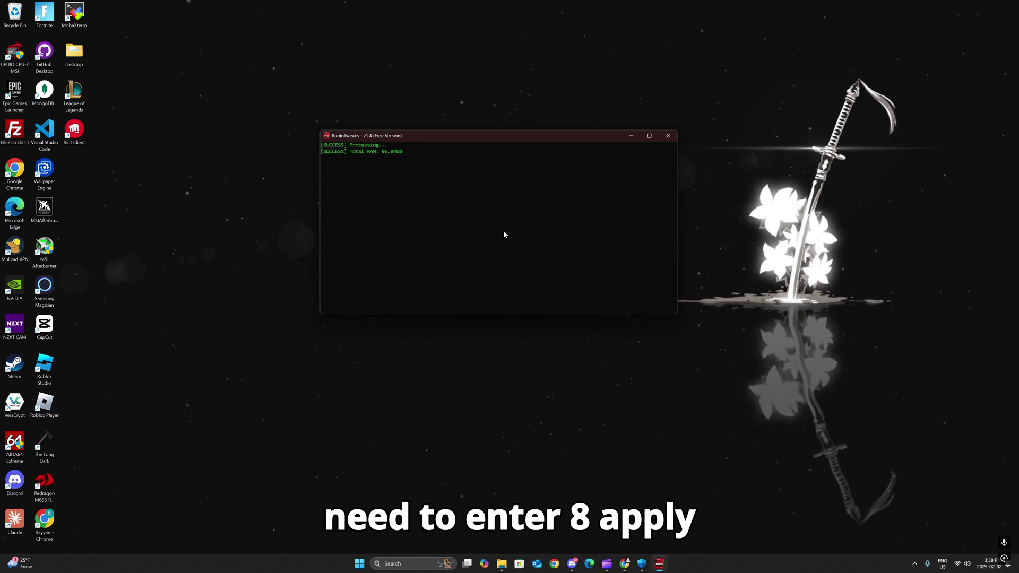
{"action": "left_click_drag", "start_coordinate": [351, 155], "coordinate": [402, 154]}
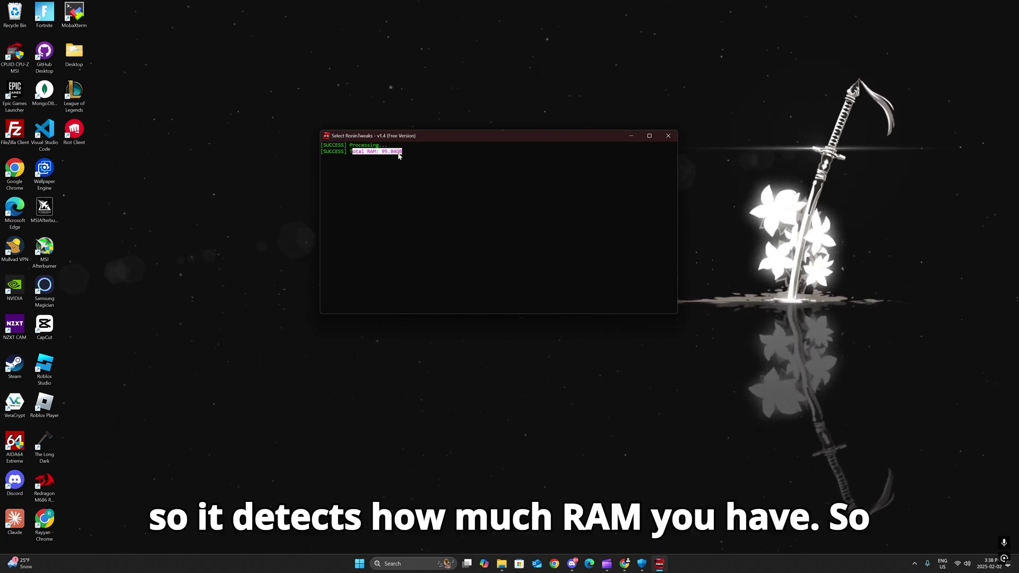
{"action": "double_click", "coordinate": [384, 155]}
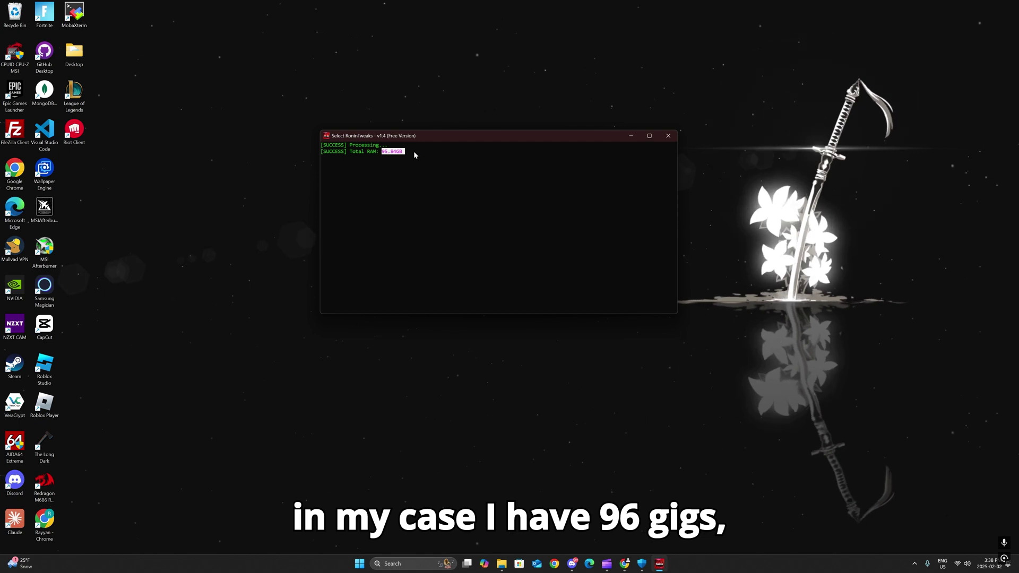
{"action": "key", "text": "Escape"}
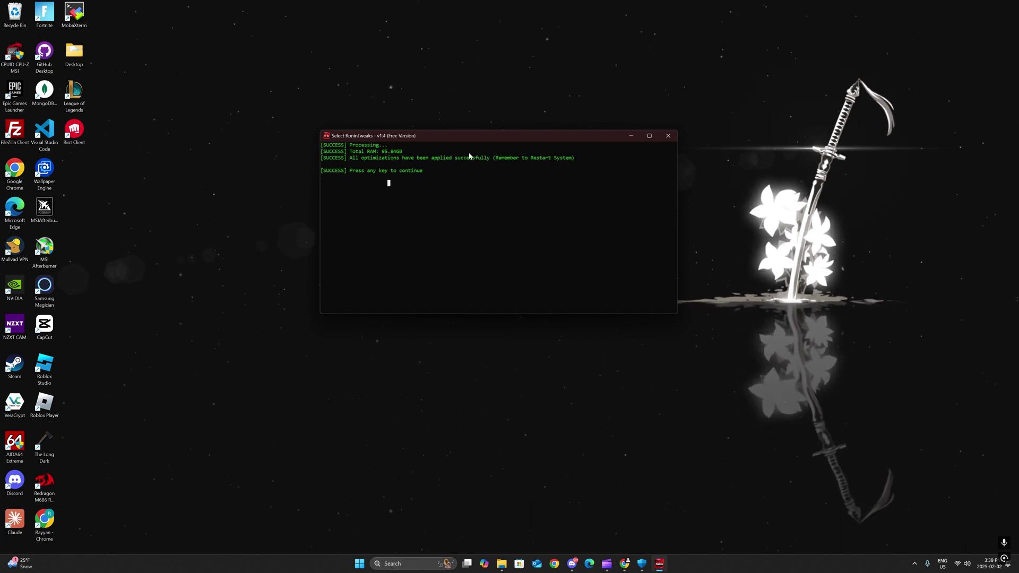
{"action": "key", "text": "Return"}
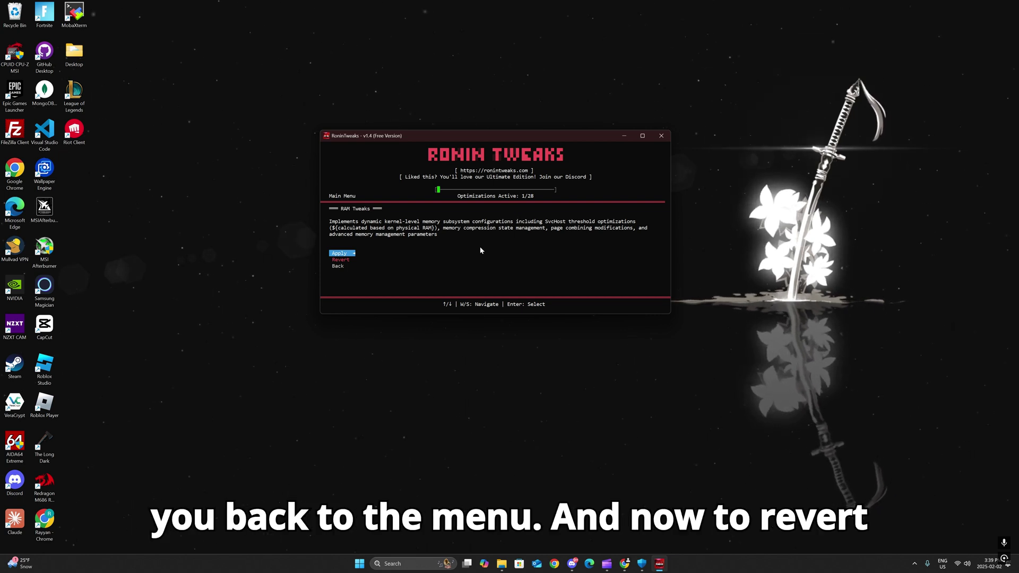
Step: Choose Revert in RAM Tweaks and return to its menu at 0/28 optimizations active
{"action": "key", "text": "Down"}
{"action": "key", "text": "Return"}
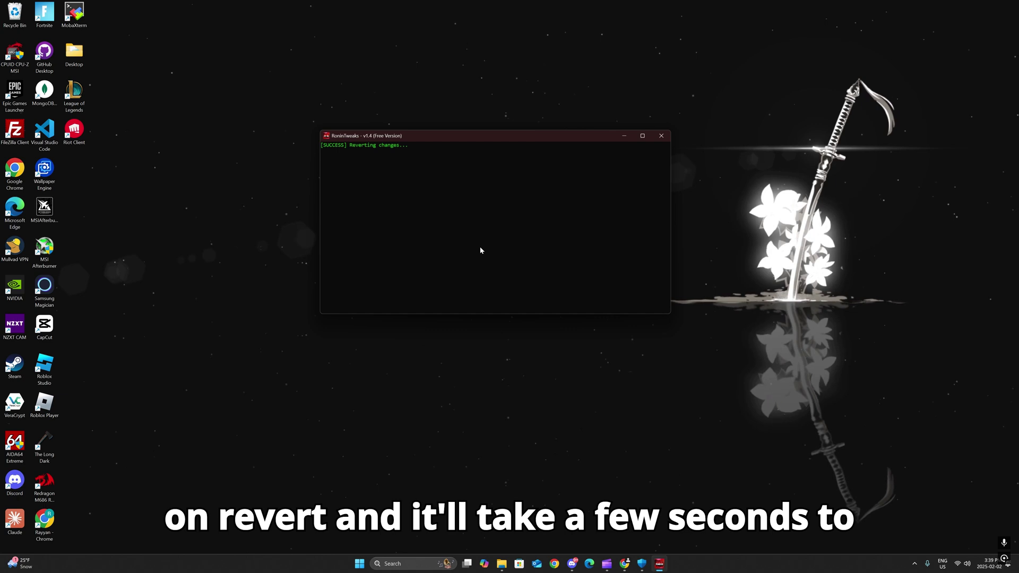
{"action": "left_click_drag", "start_coordinate": [423, 137], "coordinate": [418, 137]}
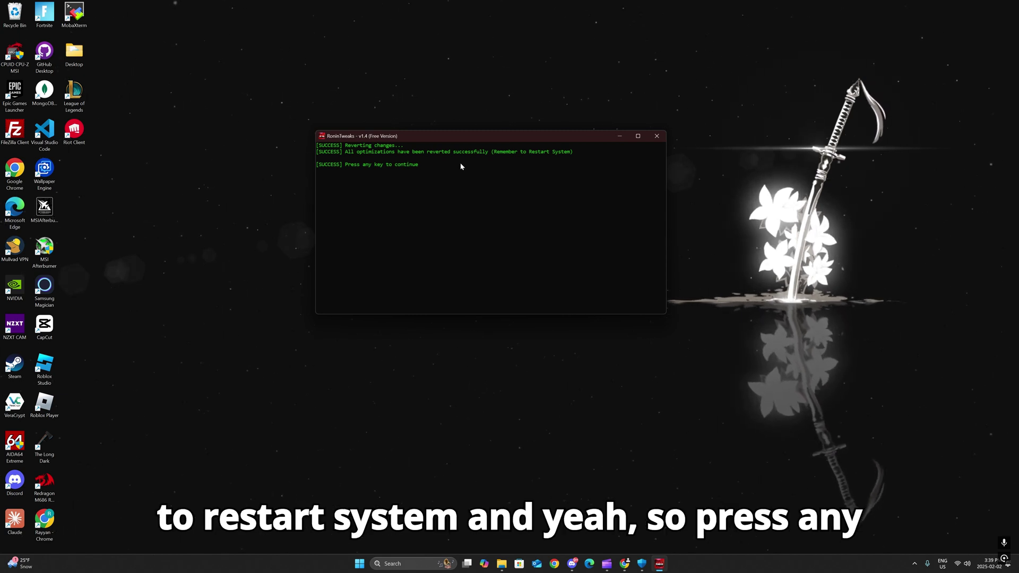
{"action": "key", "text": "Return"}
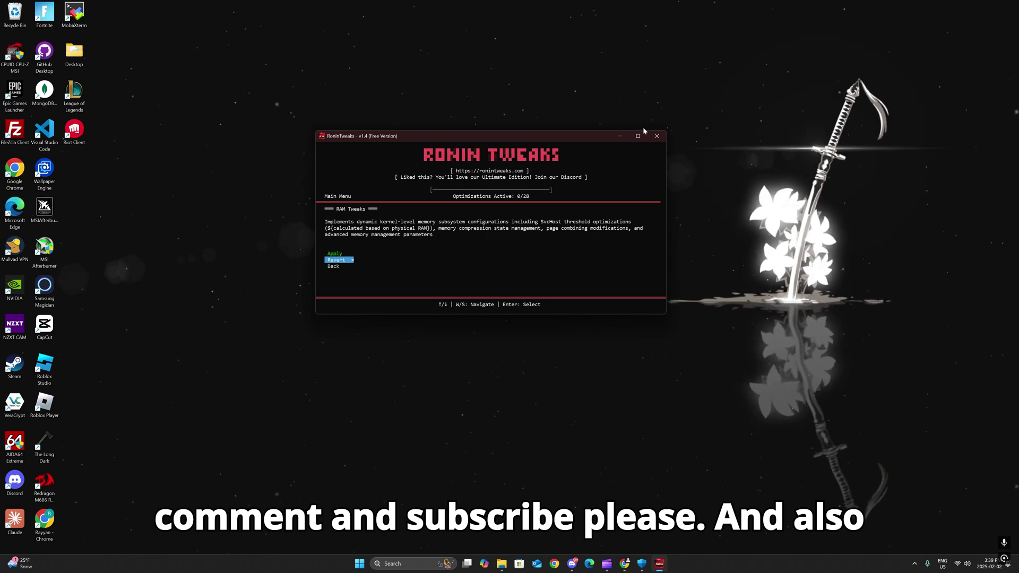
Step: Open the RoninTweaks server's sneak-peeks channel in Discord via the ultimate channel
{"action": "left_click", "coordinate": [572, 563]}
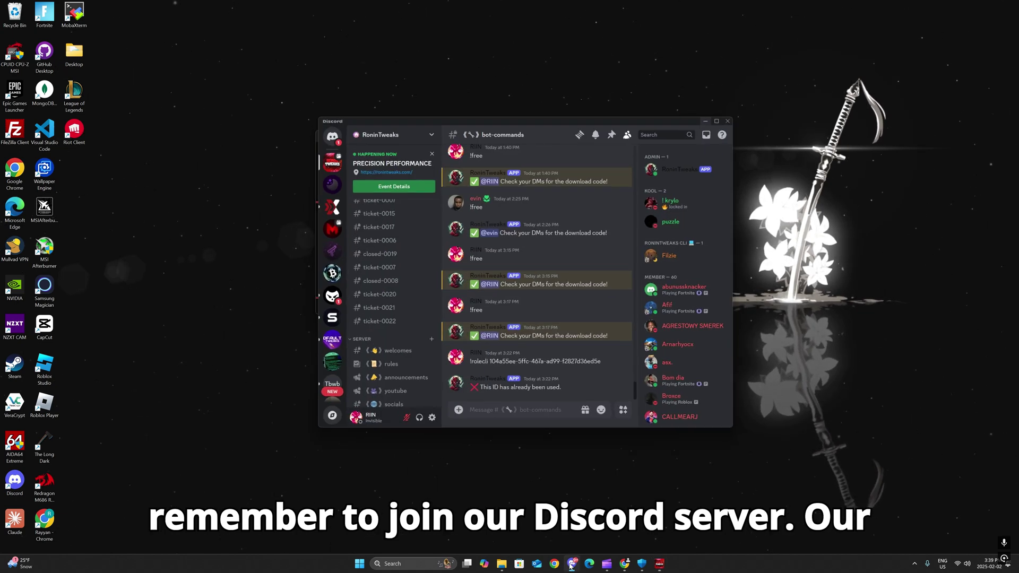
{"action": "scroll", "coordinate": [438, 361], "scroll_direction": "down", "scroll_amount": 3}
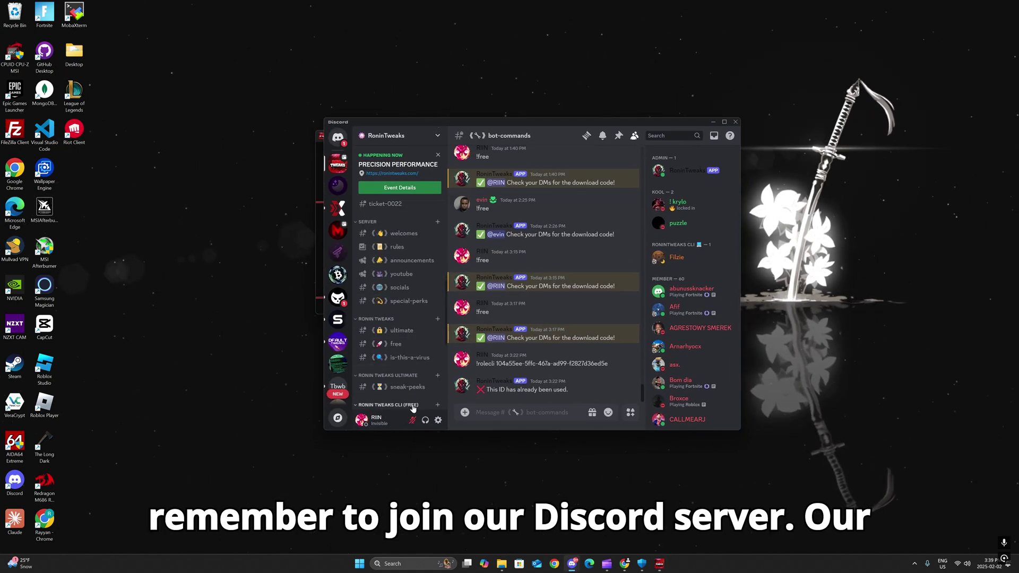
{"action": "left_click", "coordinate": [398, 330]}
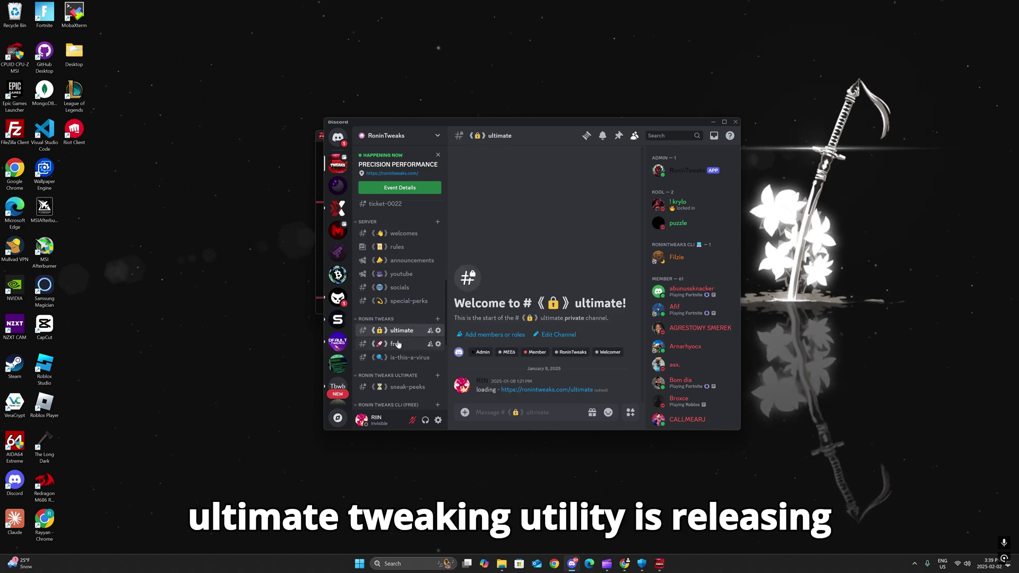
{"action": "scroll", "coordinate": [397, 342], "scroll_direction": "down", "scroll_amount": 1}
{"action": "left_click", "coordinate": [397, 347]}
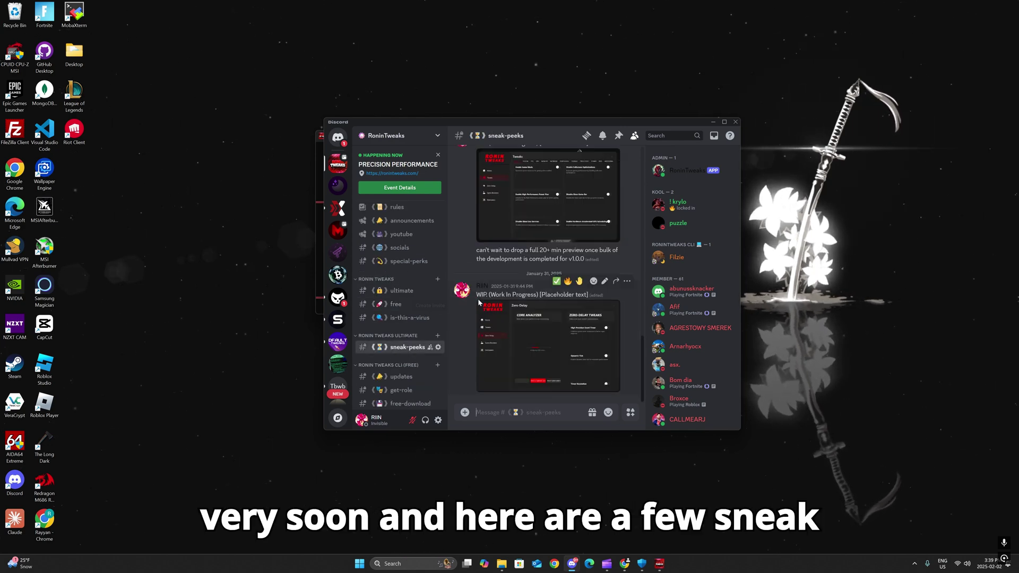
Step: Enlarge the Zero-Delay preview screenshot twice and highlight its Work In Progress note
{"action": "scroll", "coordinate": [499, 347], "scroll_direction": "up", "scroll_amount": 5}
{"action": "scroll", "coordinate": [498, 348], "scroll_direction": "up", "scroll_amount": 3}
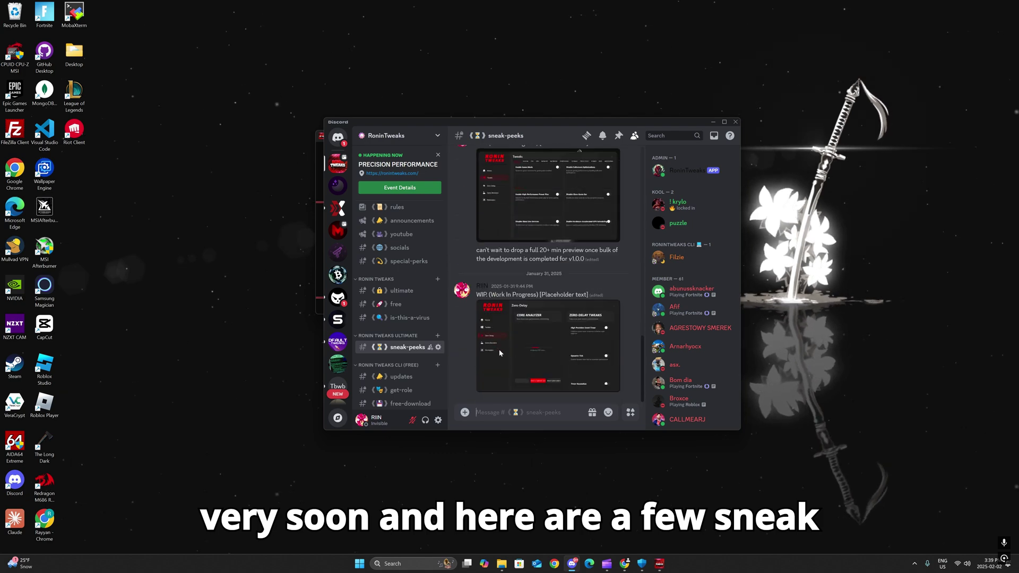
{"action": "left_click", "coordinate": [480, 307]}
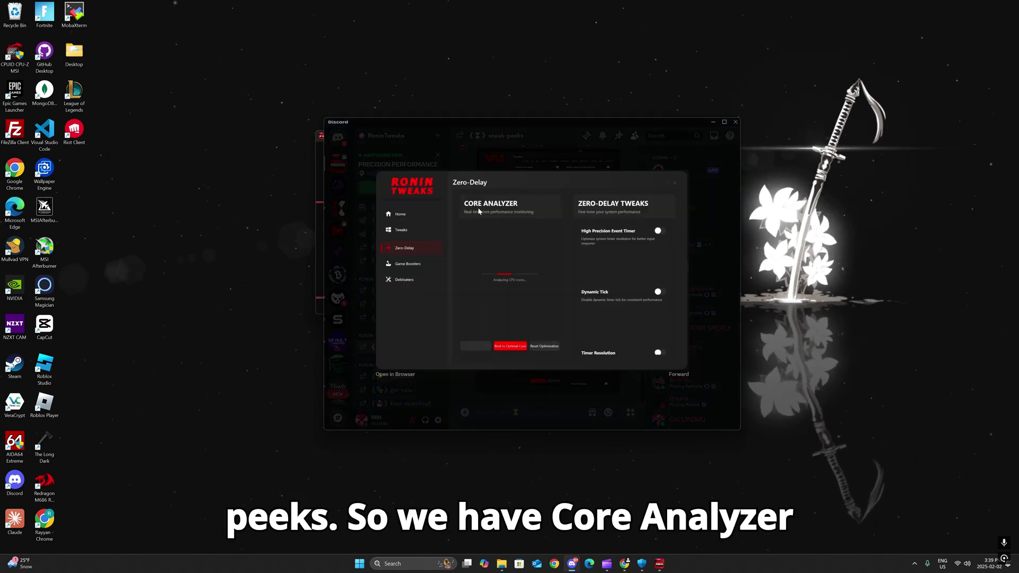
{"action": "left_click", "coordinate": [545, 386]}
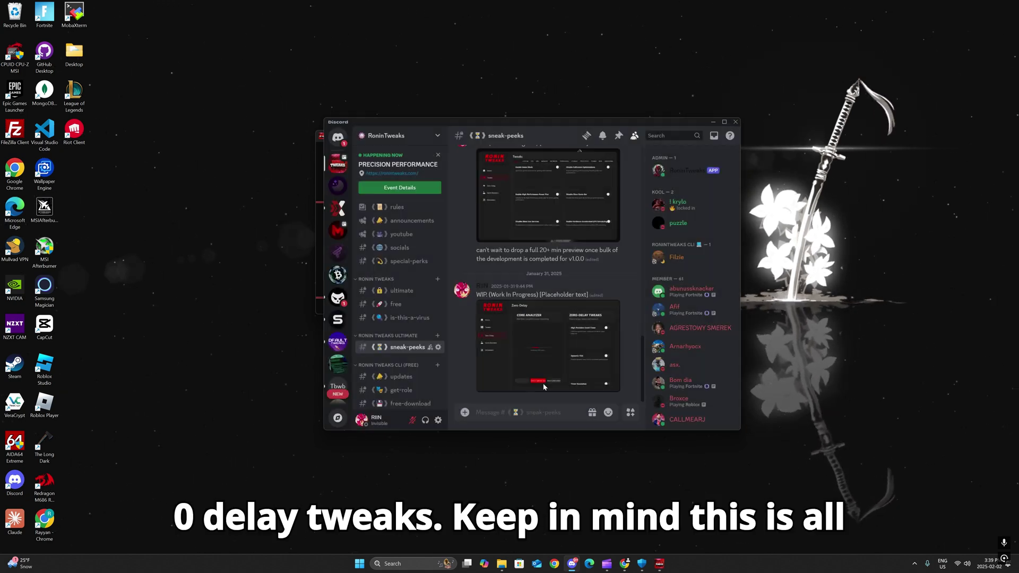
{"action": "left_click_drag", "start_coordinate": [477, 295], "coordinate": [538, 296]}
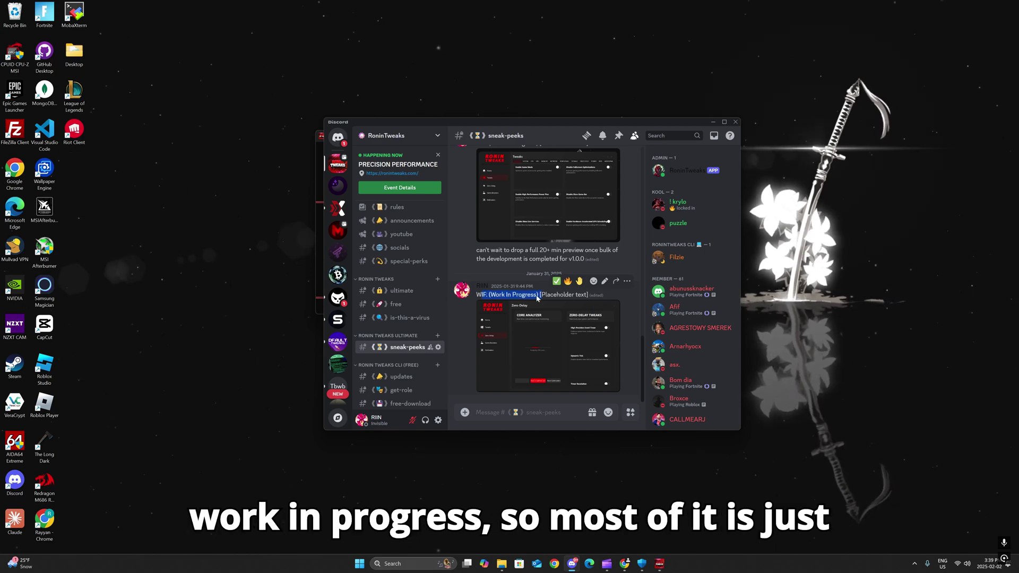
{"action": "left_click", "coordinate": [606, 313]}
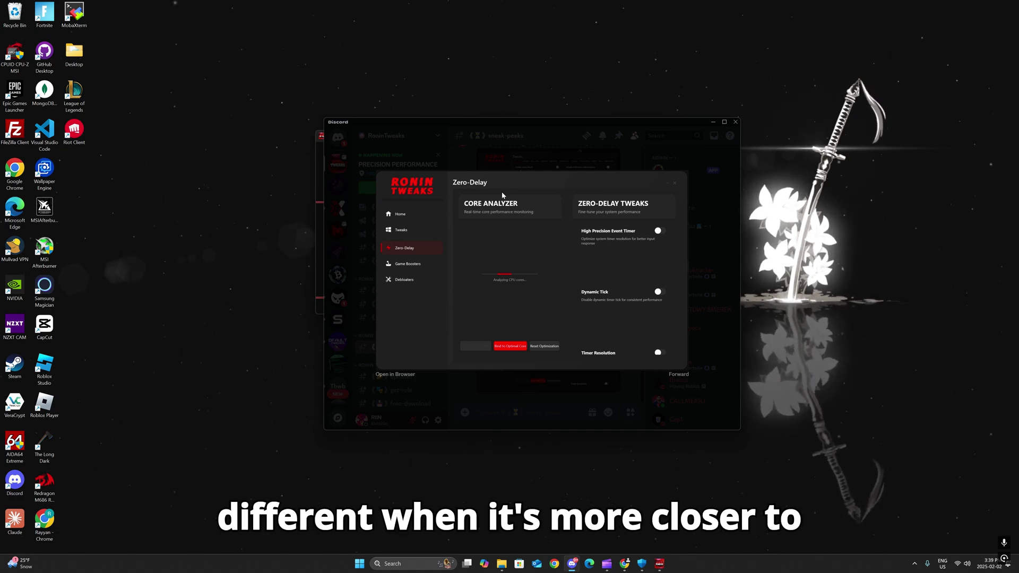
{"action": "left_click", "coordinate": [528, 389]}
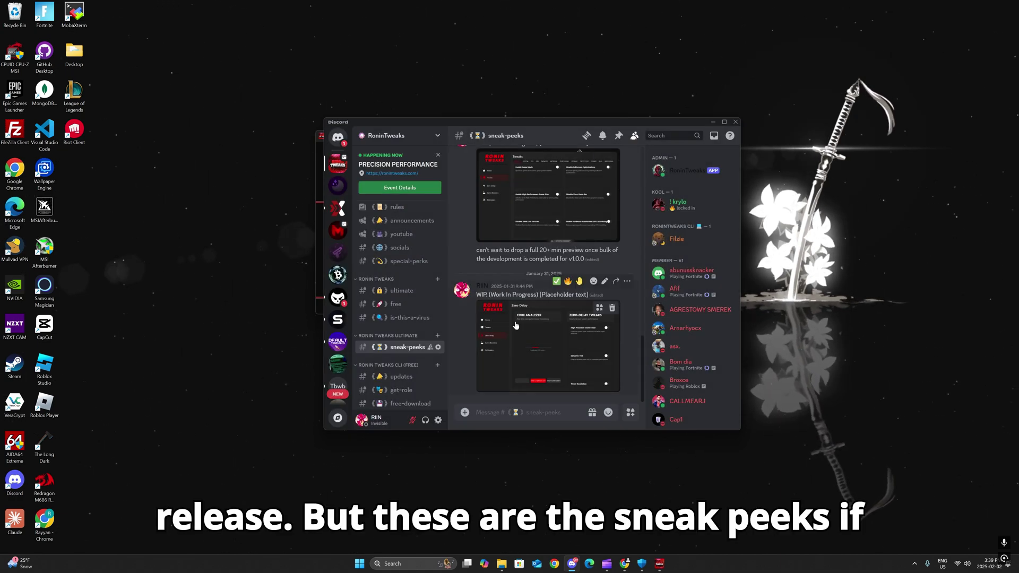
{"action": "scroll", "coordinate": [515, 324], "scroll_direction": "up", "scroll_amount": 3}
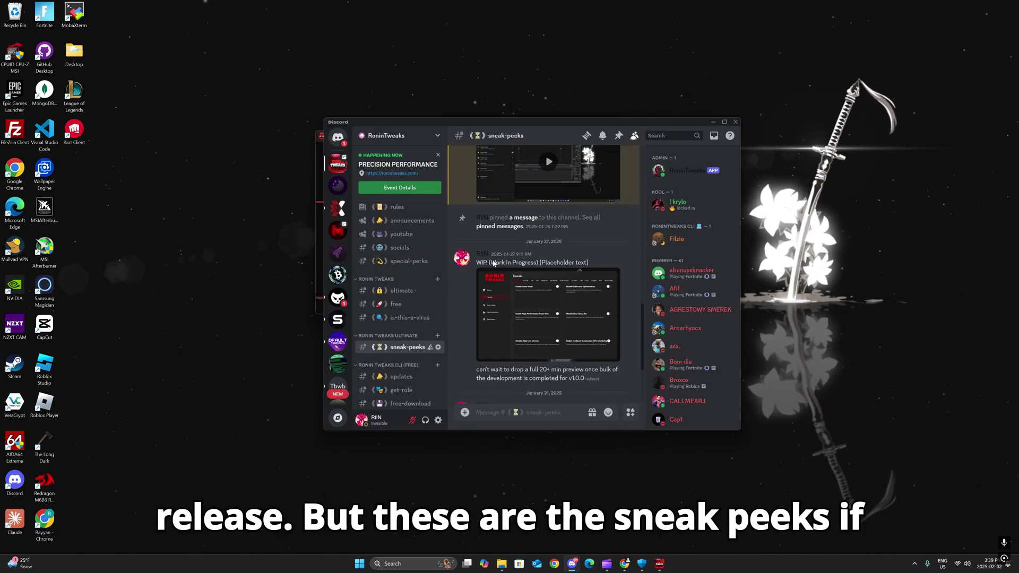
{"action": "left_click", "coordinate": [520, 322]}
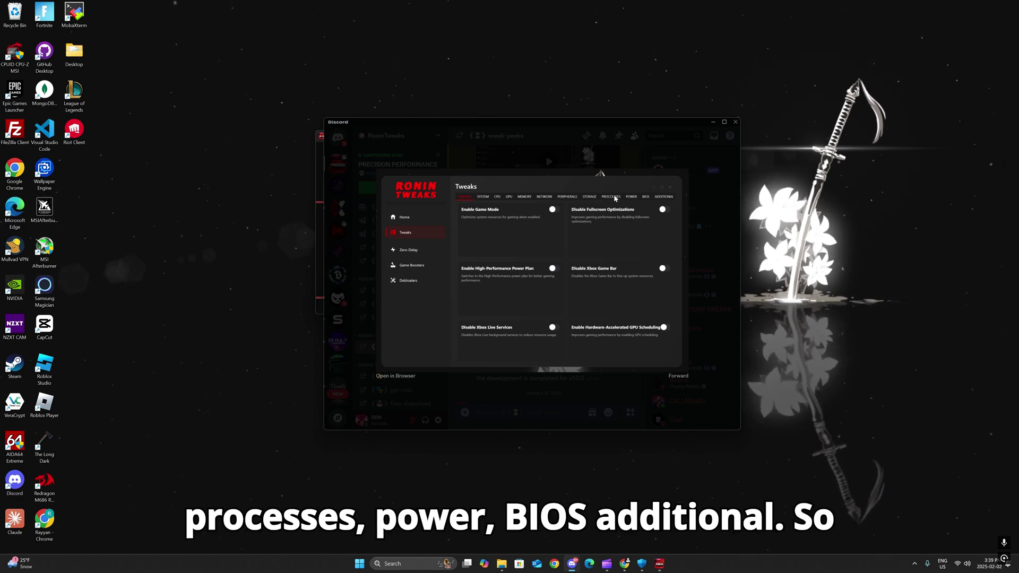
{"action": "left_click", "coordinate": [514, 392]}
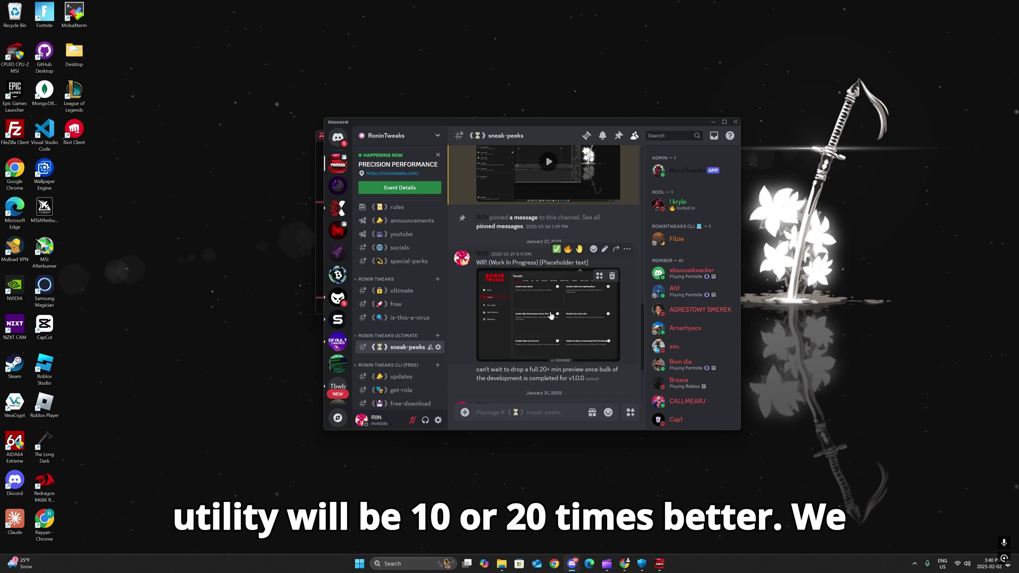
{"action": "left_click", "coordinate": [551, 315]}
{"action": "left_click", "coordinate": [501, 389]}
{"action": "scroll", "coordinate": [502, 345], "scroll_direction": "up", "scroll_amount": 10}
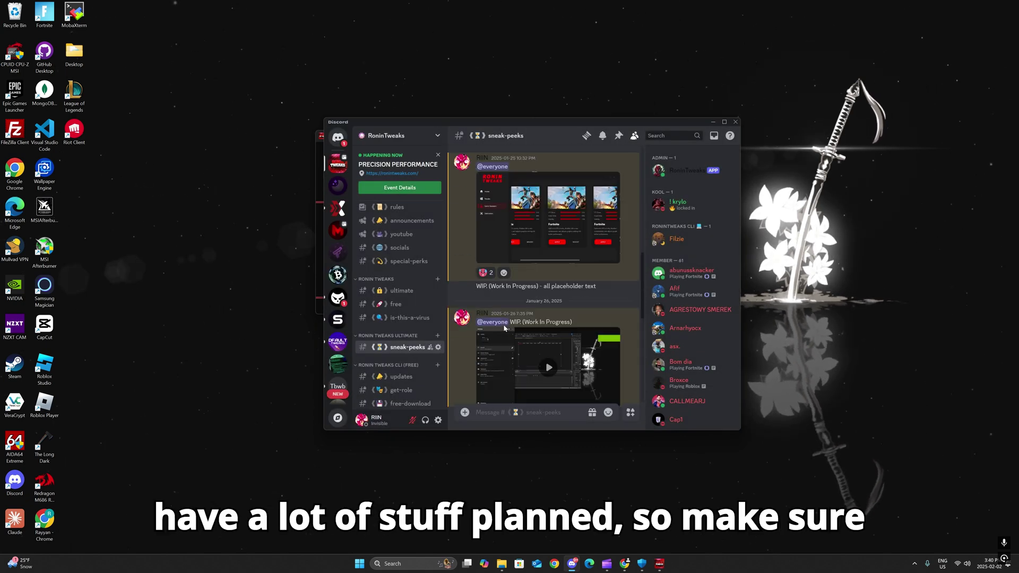
{"action": "scroll", "coordinate": [395, 318], "scroll_direction": "up", "scroll_amount": 1}
{"action": "scroll", "coordinate": [396, 318], "scroll_direction": "up", "scroll_amount": 5}
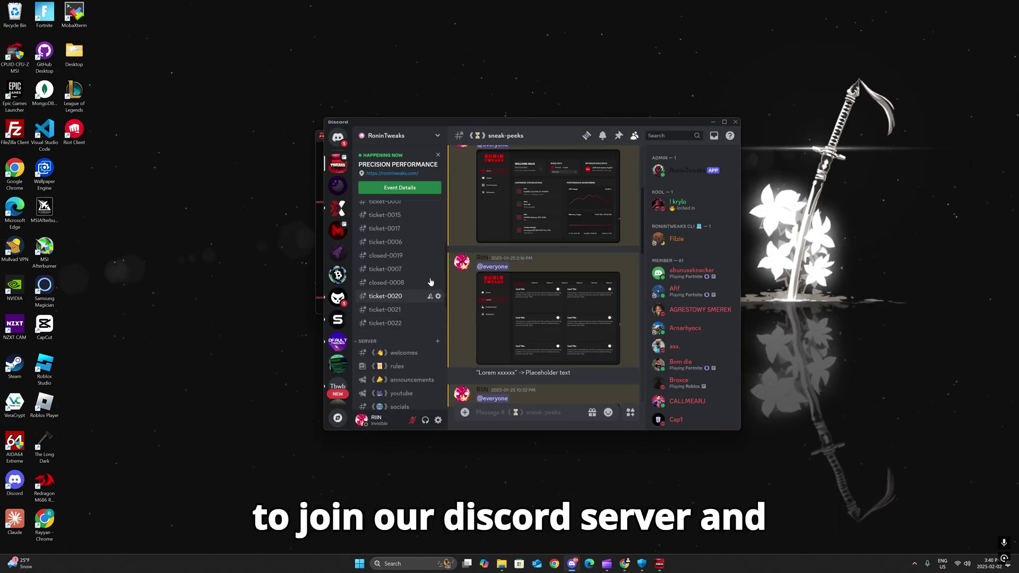